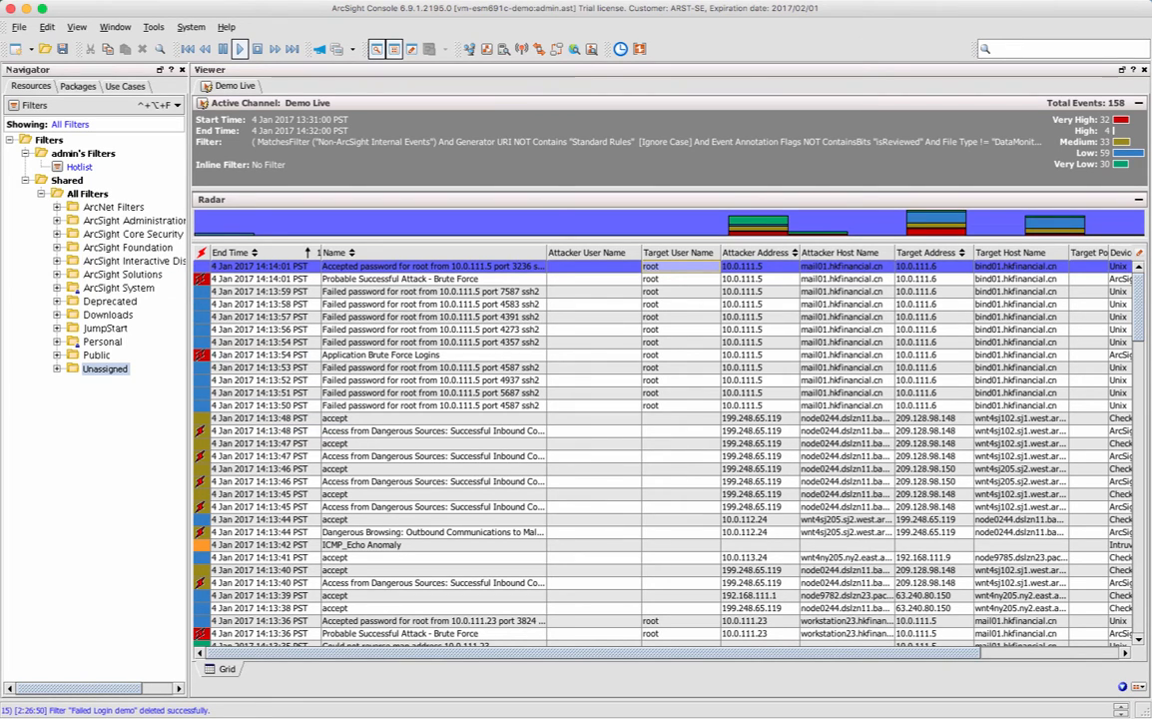
Create a new filter in the admin's Filters group and name it "My Demo Rule Filter"
{"action": "left_click", "coordinate": [94, 105]}
{"action": "left_click", "coordinate": [70, 282]}
{"action": "left_click", "coordinate": [68, 153]}
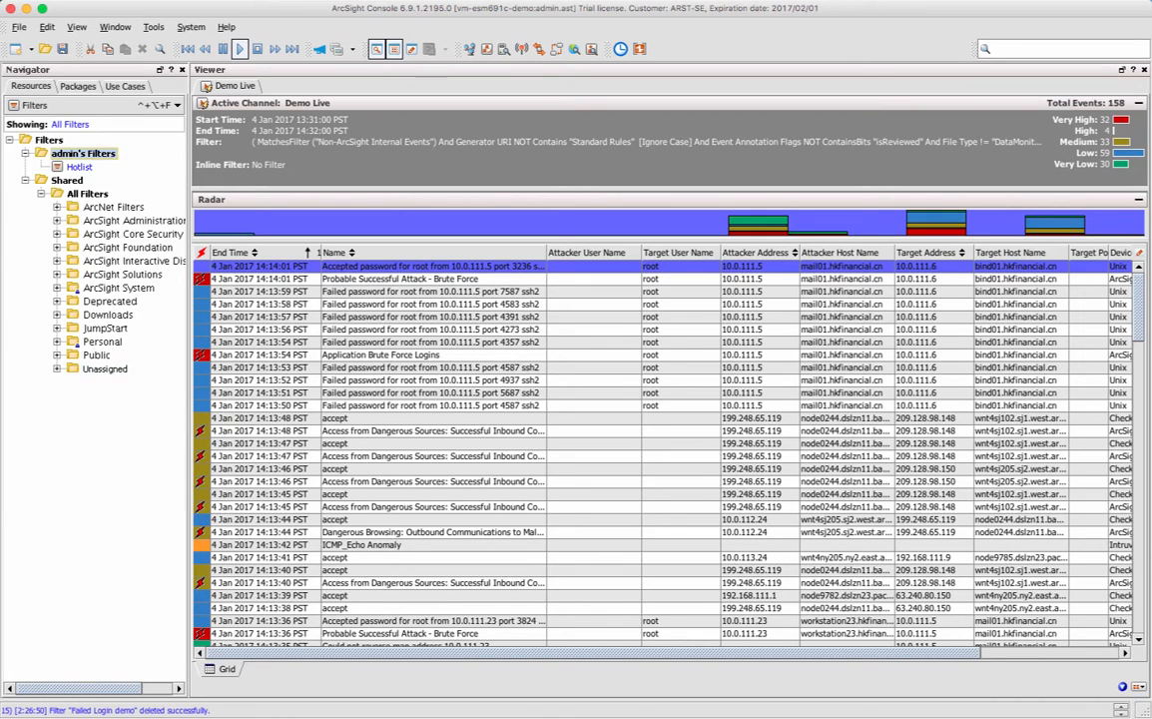
{"action": "right_click", "coordinate": [80, 149]}
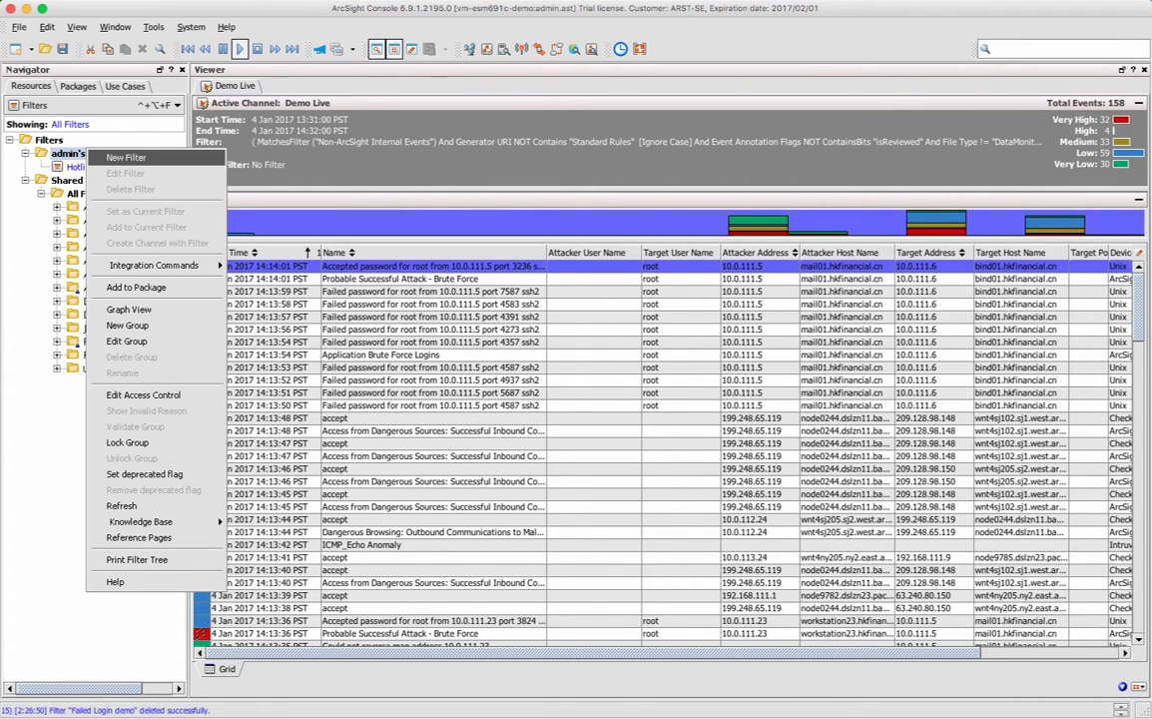
{"action": "left_click", "coordinate": [95, 145]}
{"action": "type", "text": "My D"}
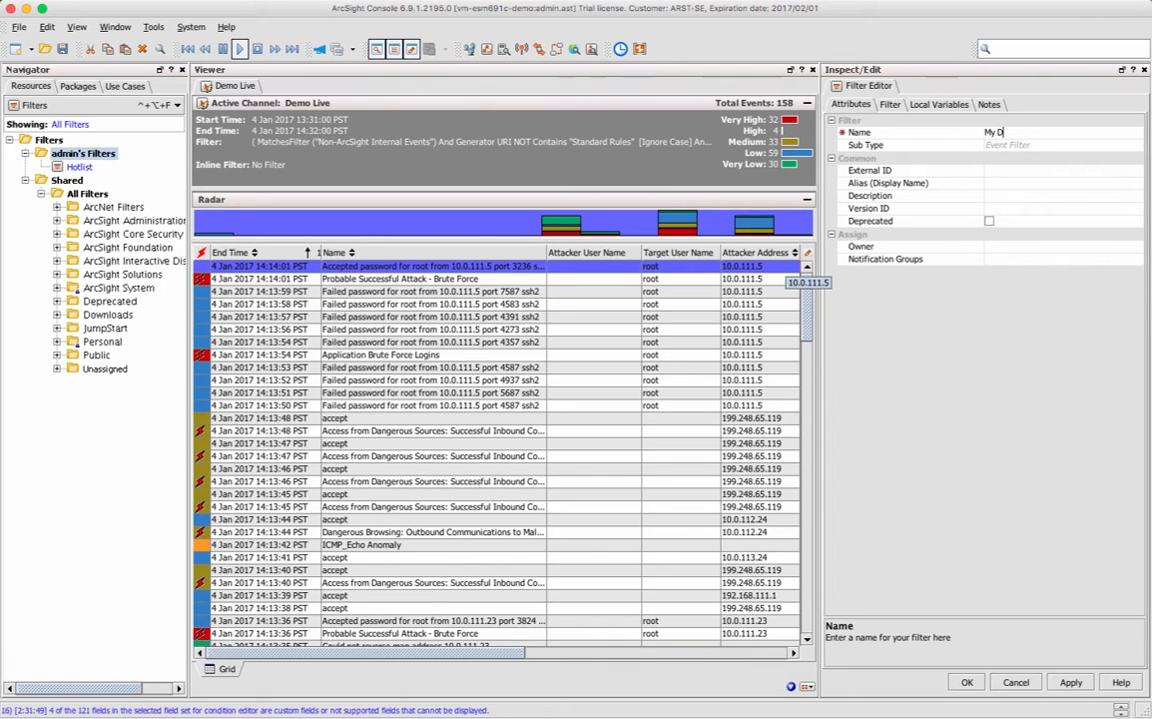
{"action": "type", "text": "emo Rule Filter"}
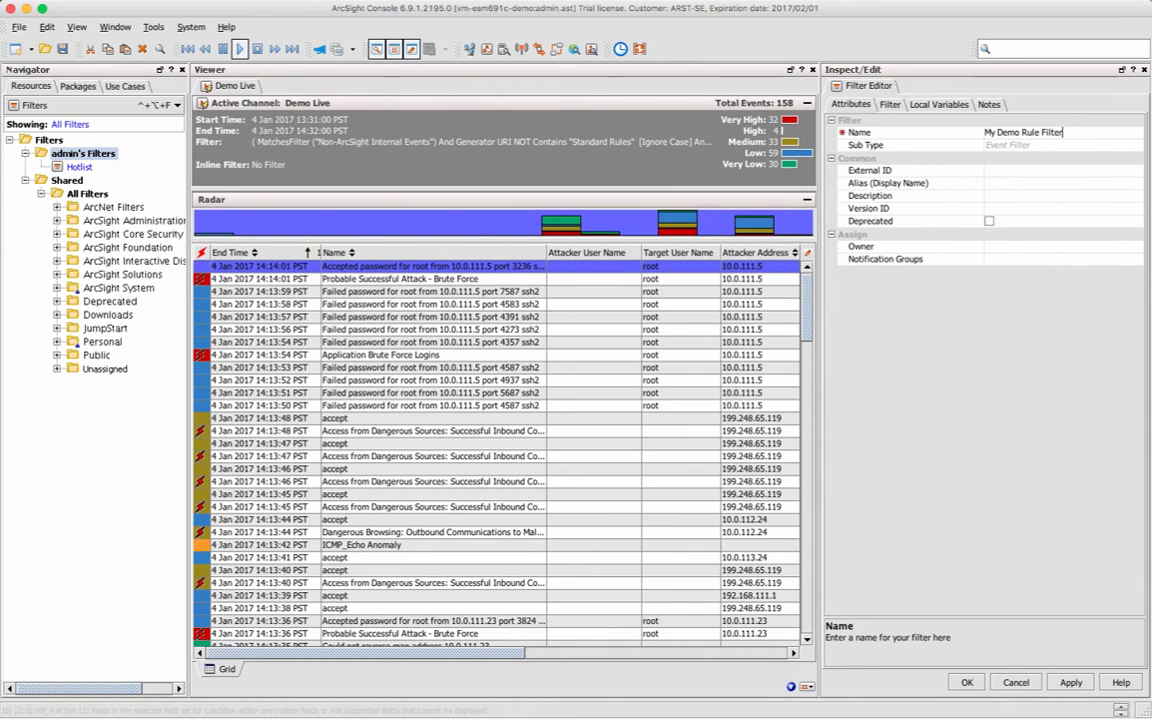
Add the filter condition Category Behavior = /Authentication/Verify
{"action": "left_click", "coordinate": [890, 105]}
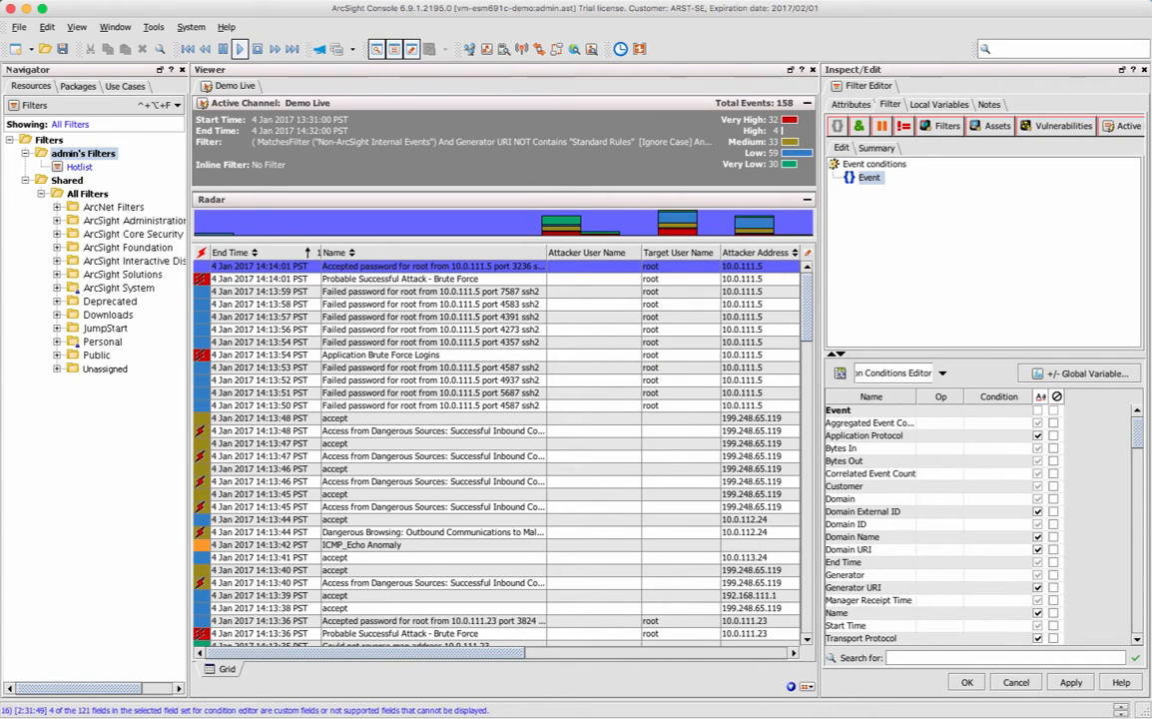
{"action": "scroll", "coordinate": [929, 524], "scroll_direction": "down", "scroll_amount": 20}
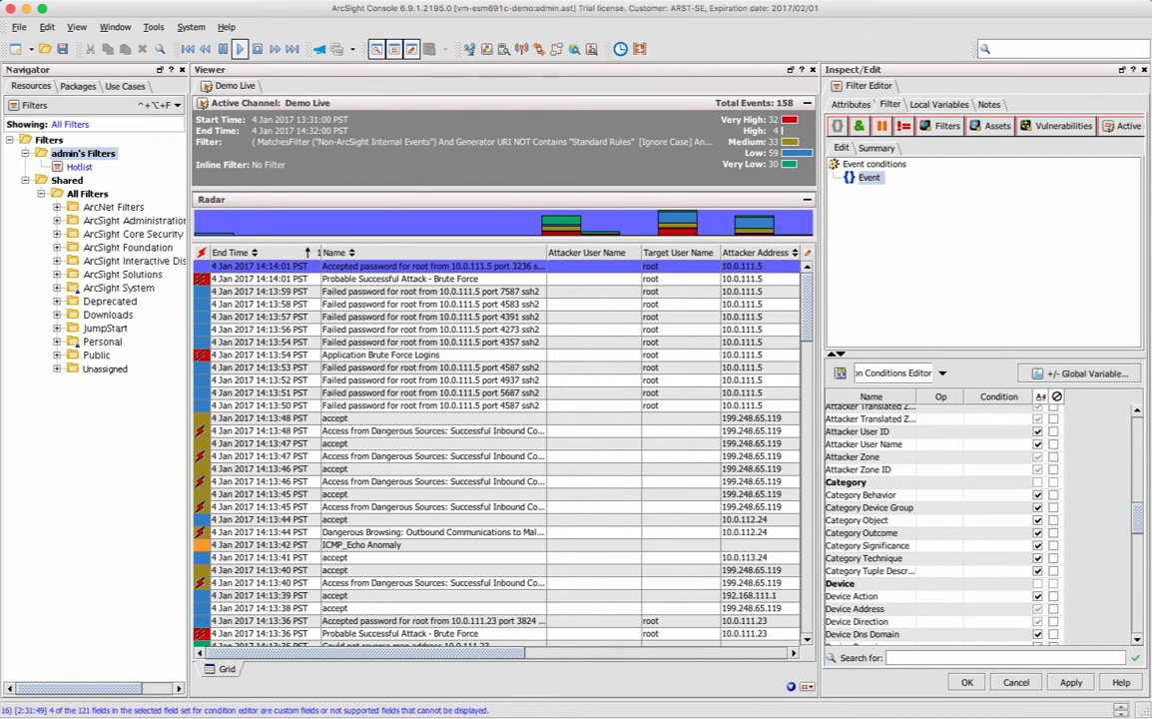
{"action": "left_click", "coordinate": [940, 495]}
{"action": "left_click", "coordinate": [988, 495]}
{"action": "left_click", "coordinate": [1011, 495]}
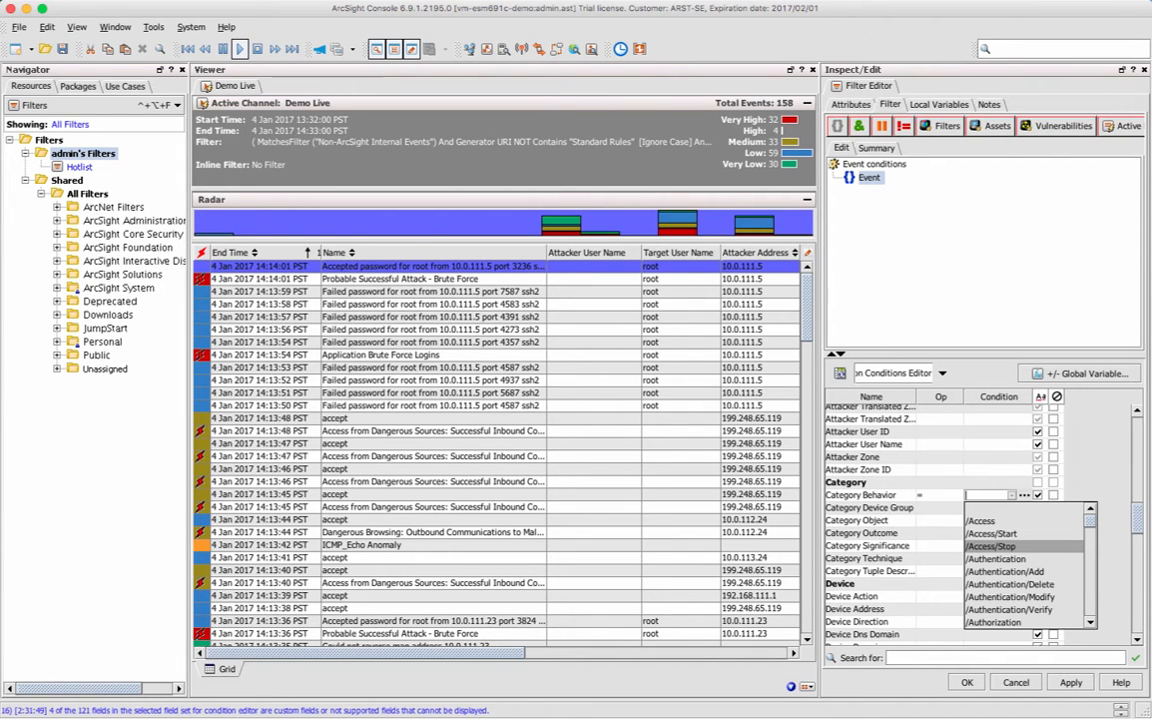
{"action": "left_click", "coordinate": [1009, 610]}
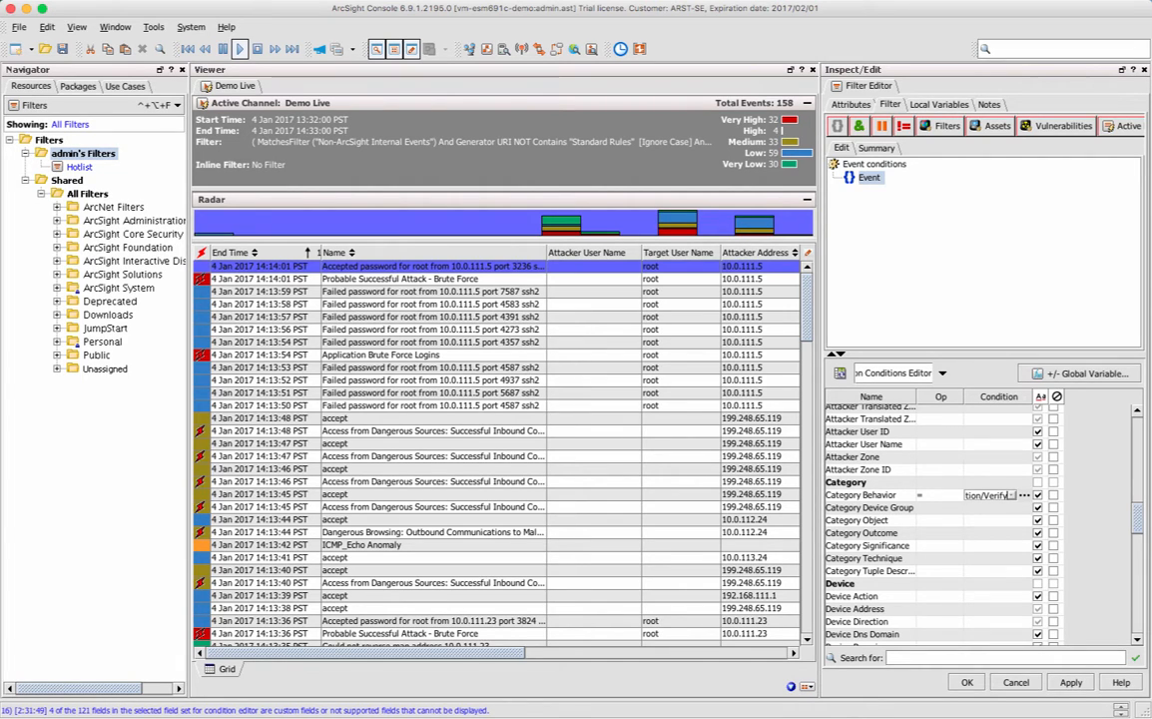
{"action": "key", "text": "Return"}
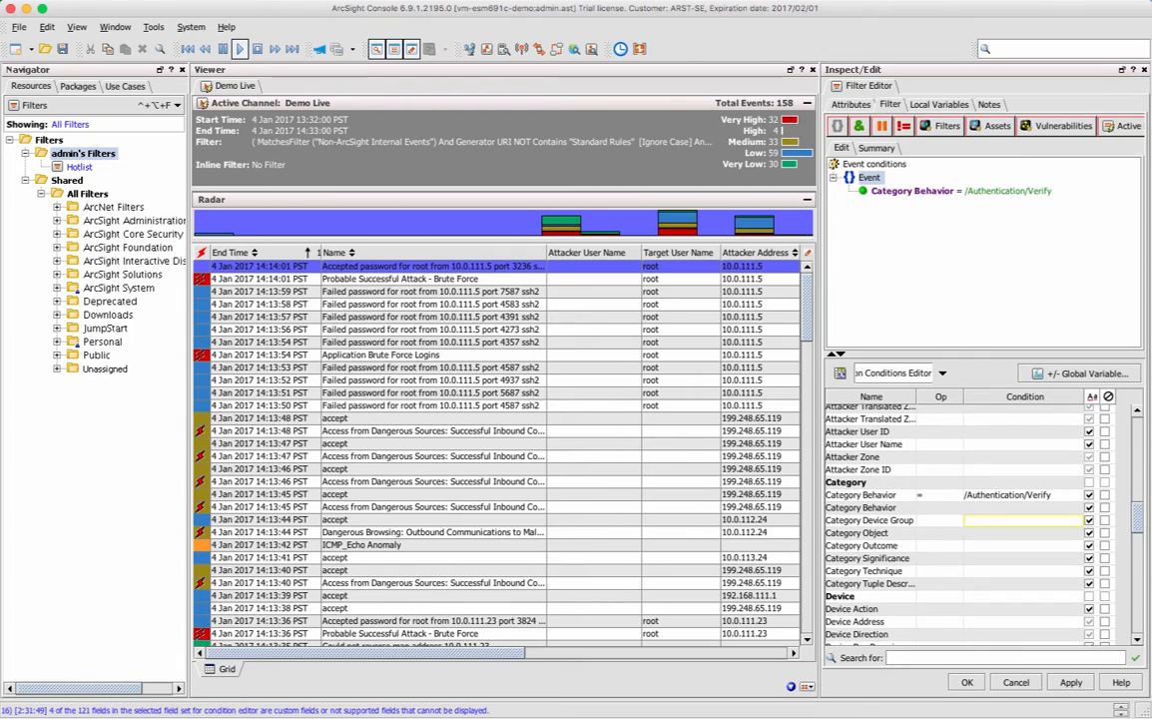
Add the condition Category Outcome = /Failure to the filter and apply the changes
{"action": "left_click", "coordinate": [940, 546]}
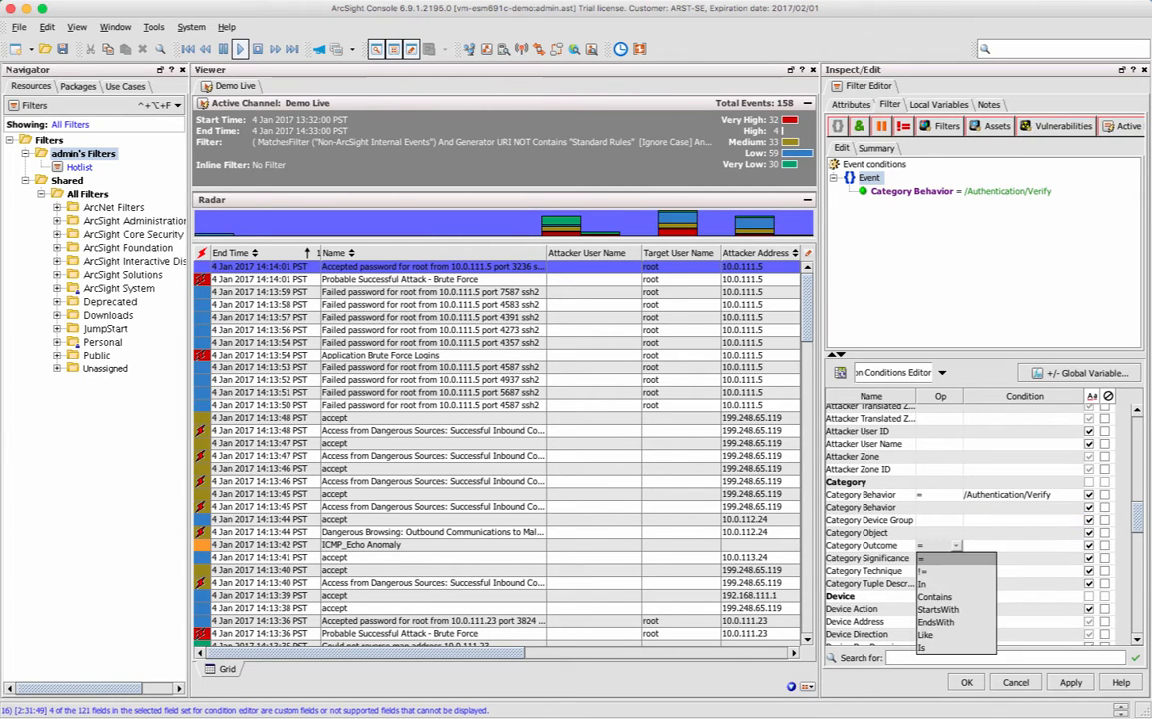
{"action": "left_click", "coordinate": [1014, 533]}
{"action": "left_click", "coordinate": [1015, 533]}
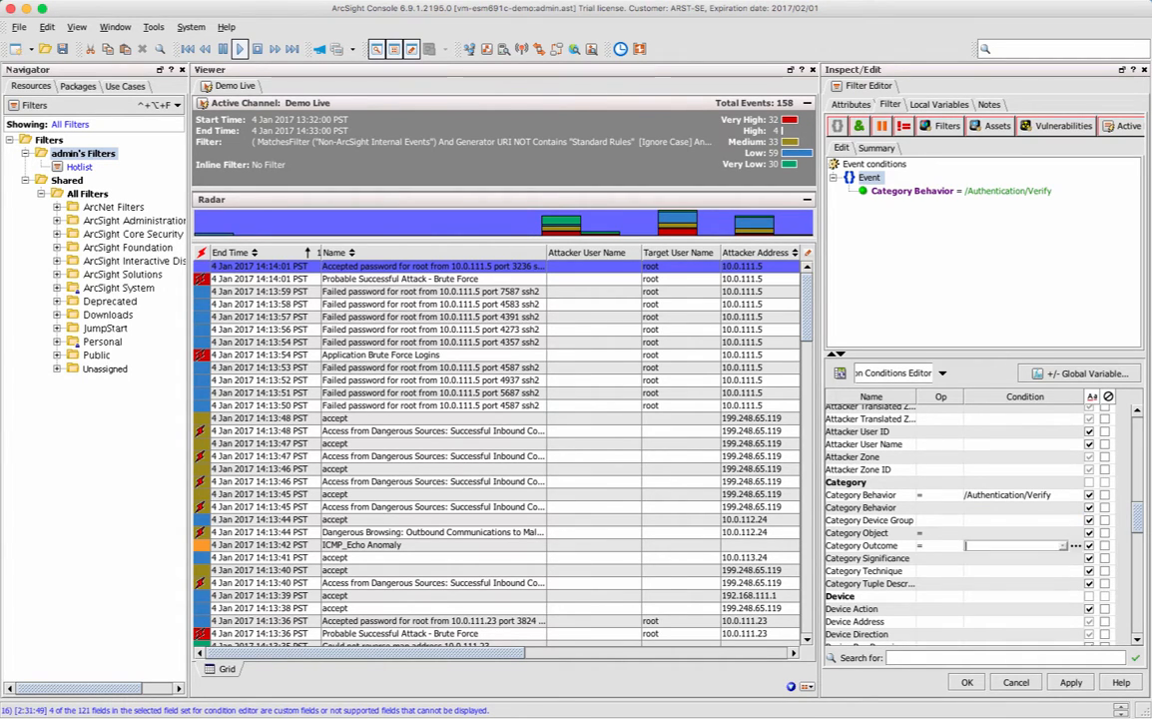
{"action": "left_click", "coordinate": [1014, 546]}
{"action": "left_click", "coordinate": [986, 588]}
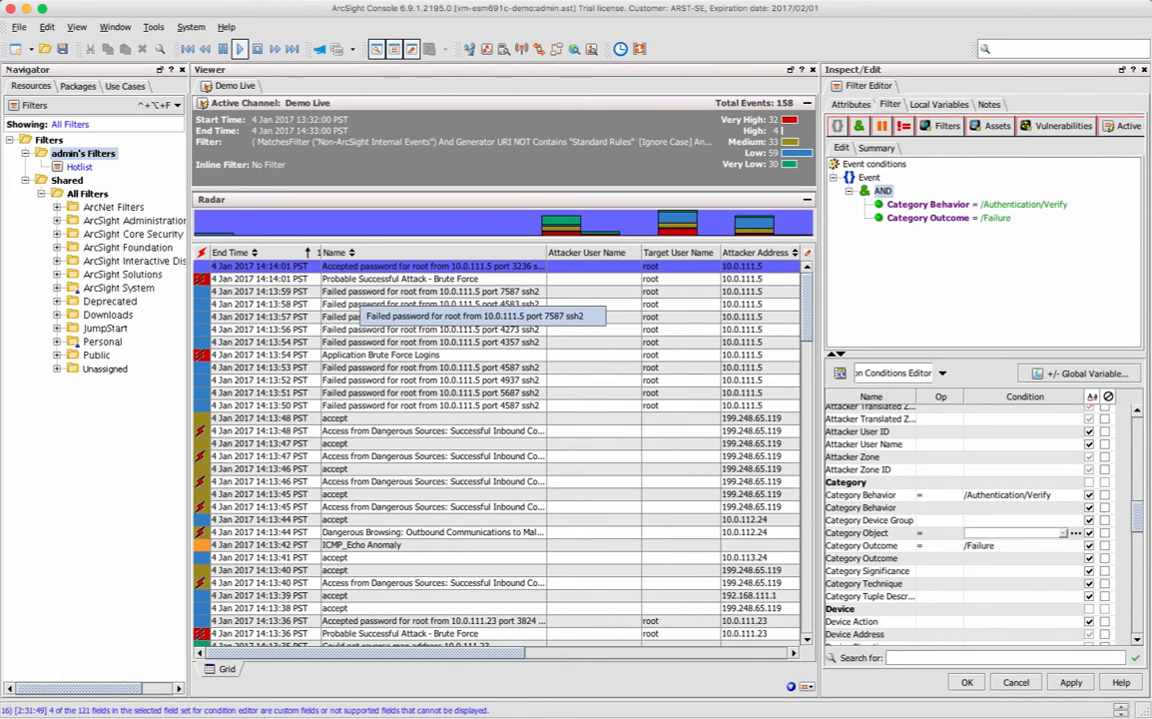
{"action": "left_click", "coordinate": [361, 291]}
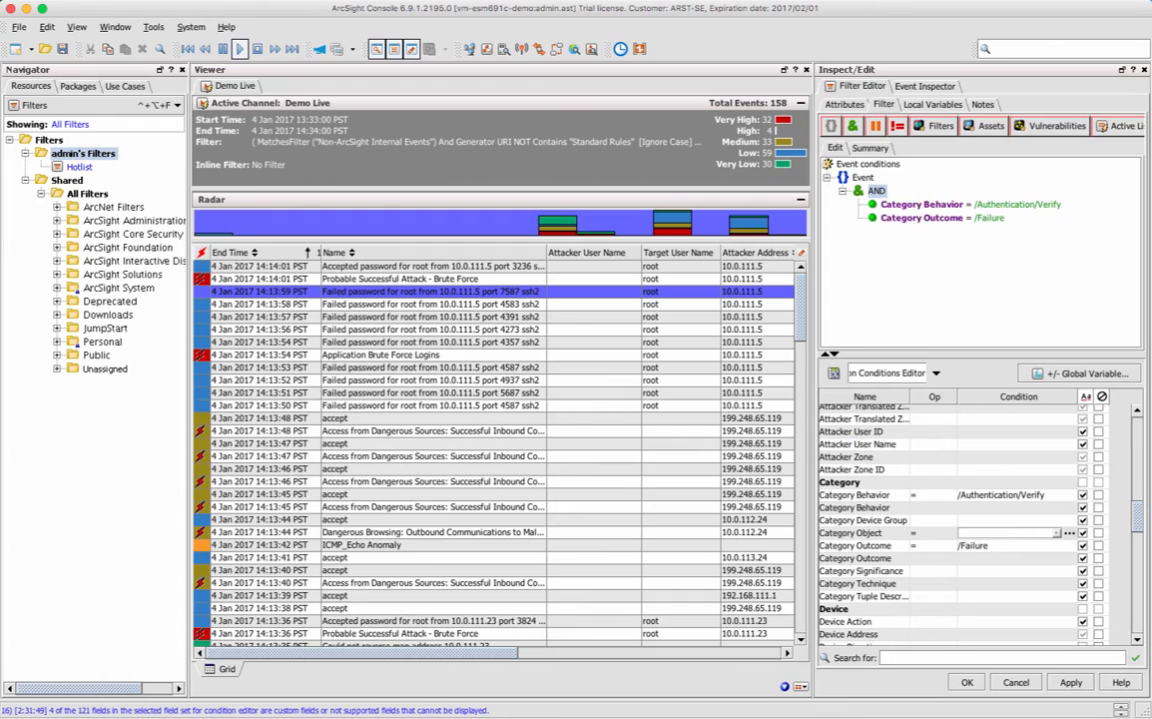
{"action": "left_click", "coordinate": [1070, 683]}
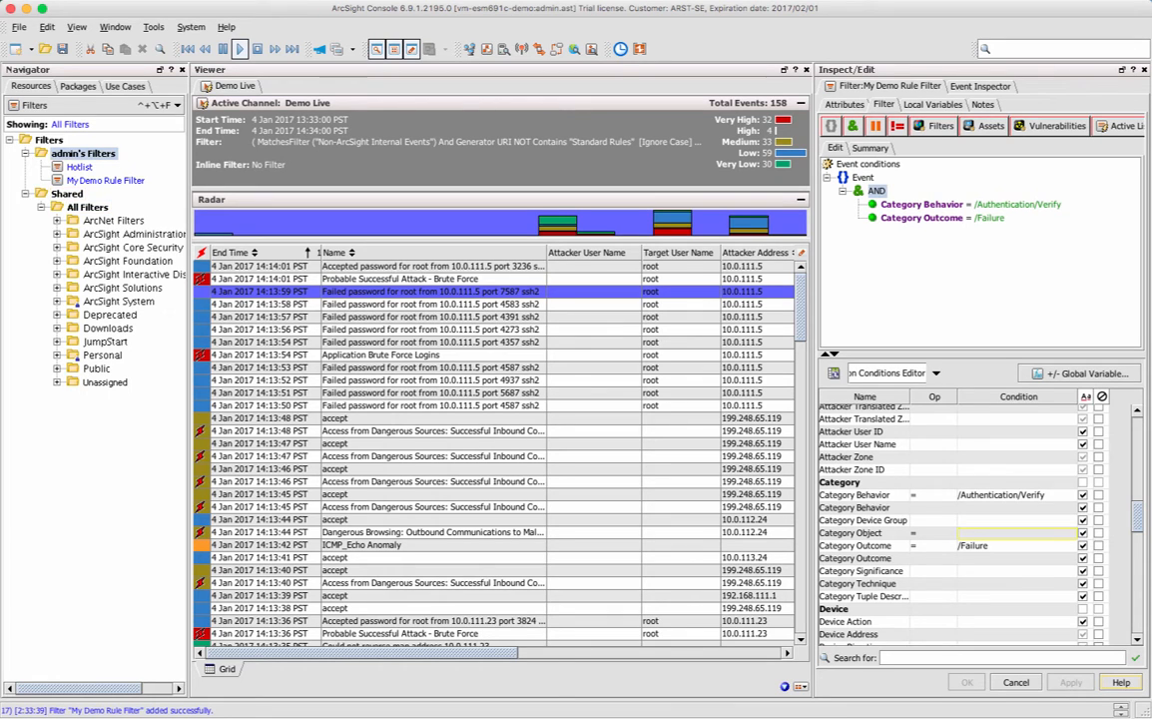
Create an active channel named "Failed Login events for rule" in admin's Active Channels, using My Demo Rule Filter as its filter
{"action": "left_click", "coordinate": [92, 106]}
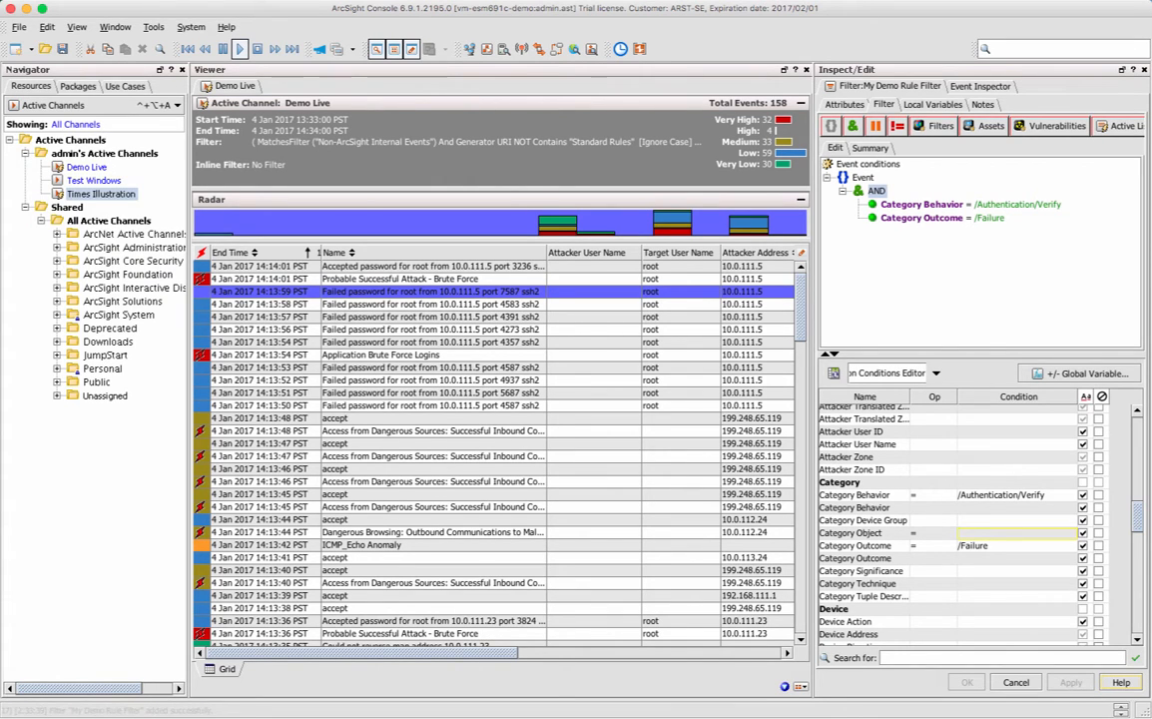
{"action": "left_click", "coordinate": [103, 153]}
{"action": "right_click", "coordinate": [104, 151]}
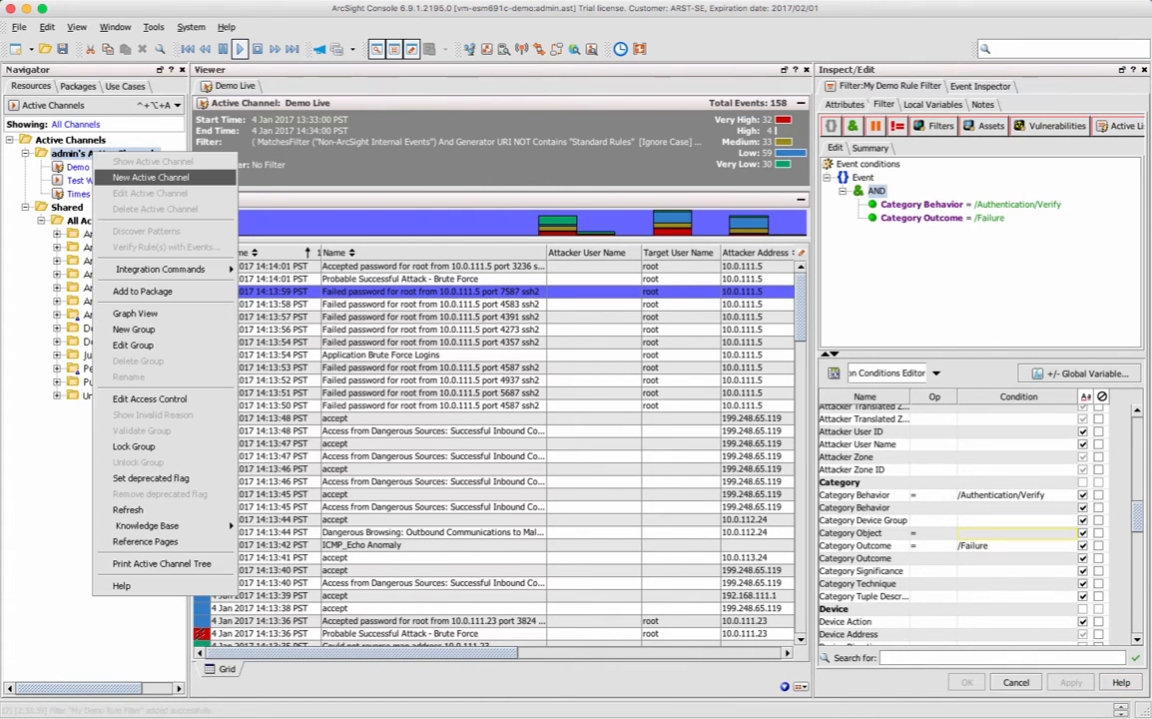
{"action": "left_click", "coordinate": [120, 159]}
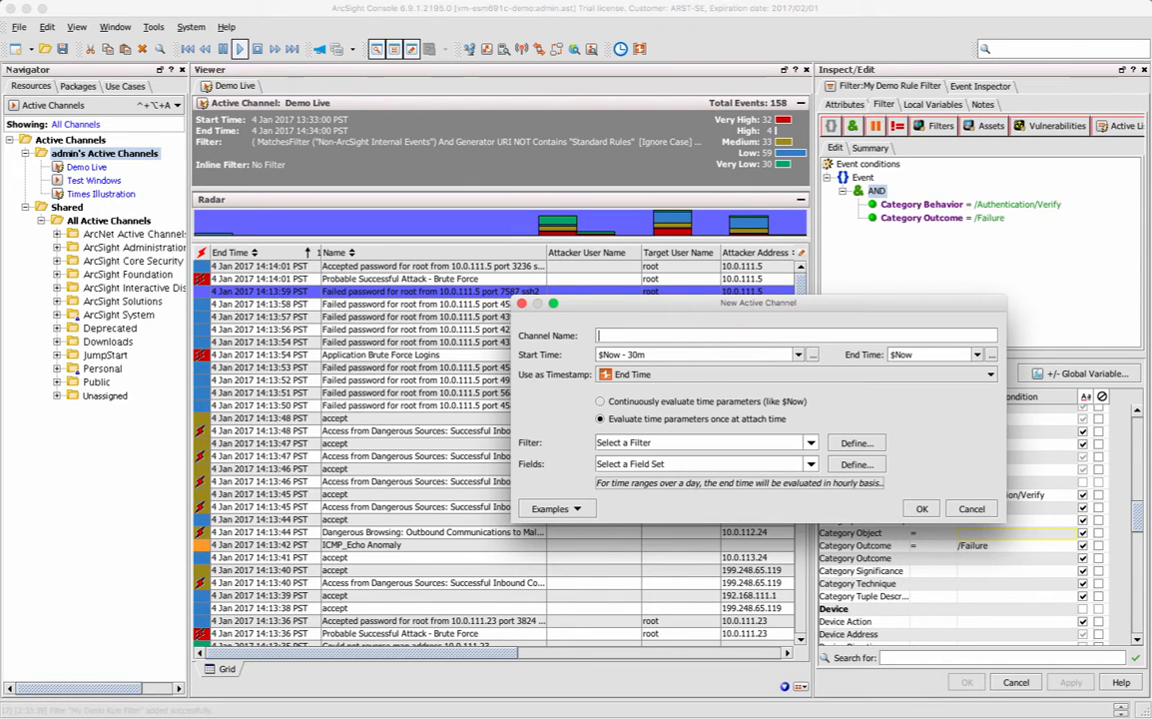
{"action": "type", "text": "Failed"}
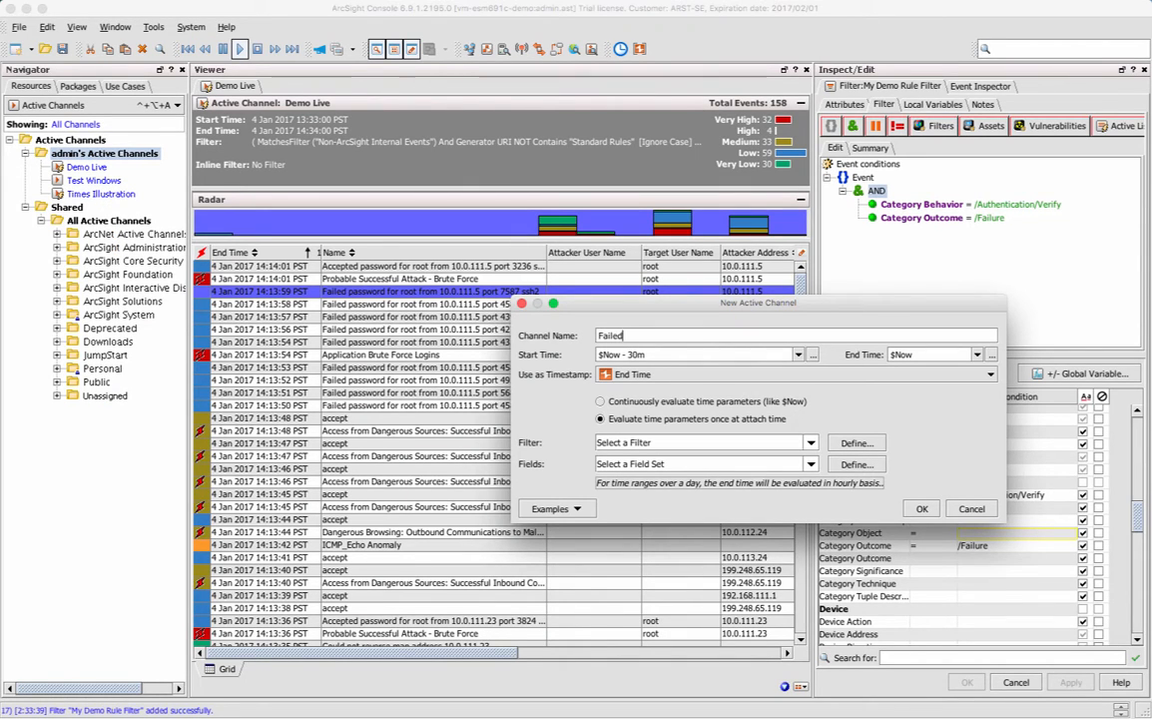
{"action": "type", "text": " Login events for rule"}
{"action": "left_click", "coordinate": [810, 442]}
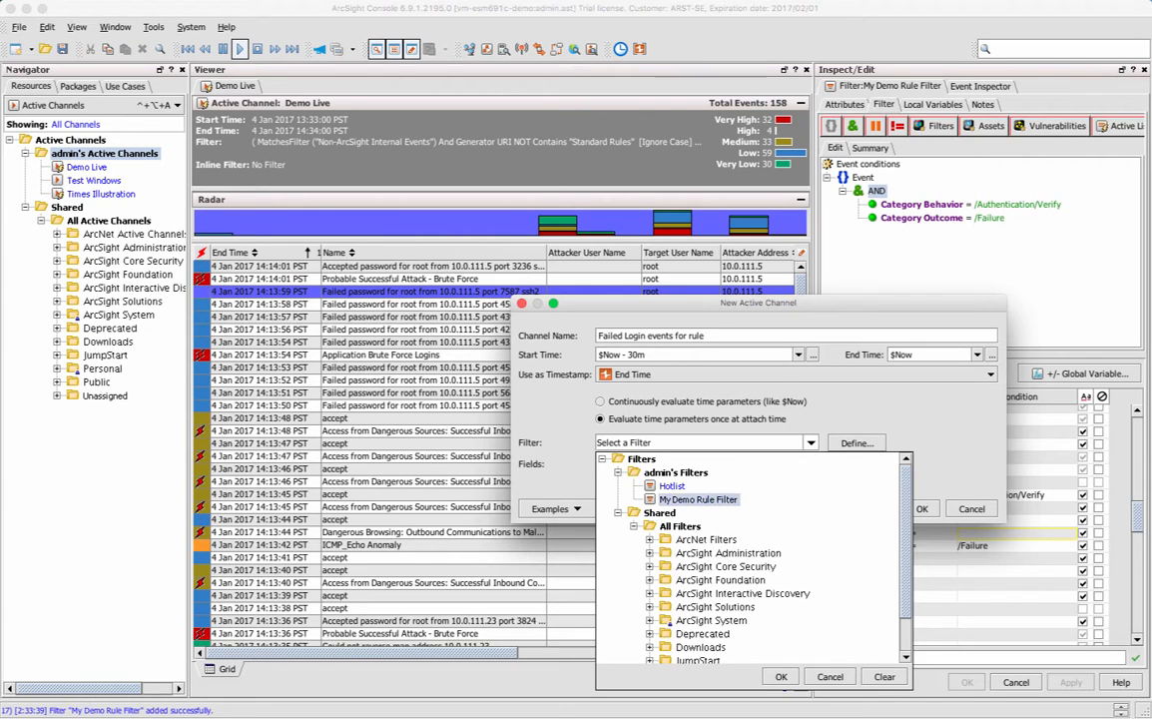
{"action": "left_click", "coordinate": [781, 677]}
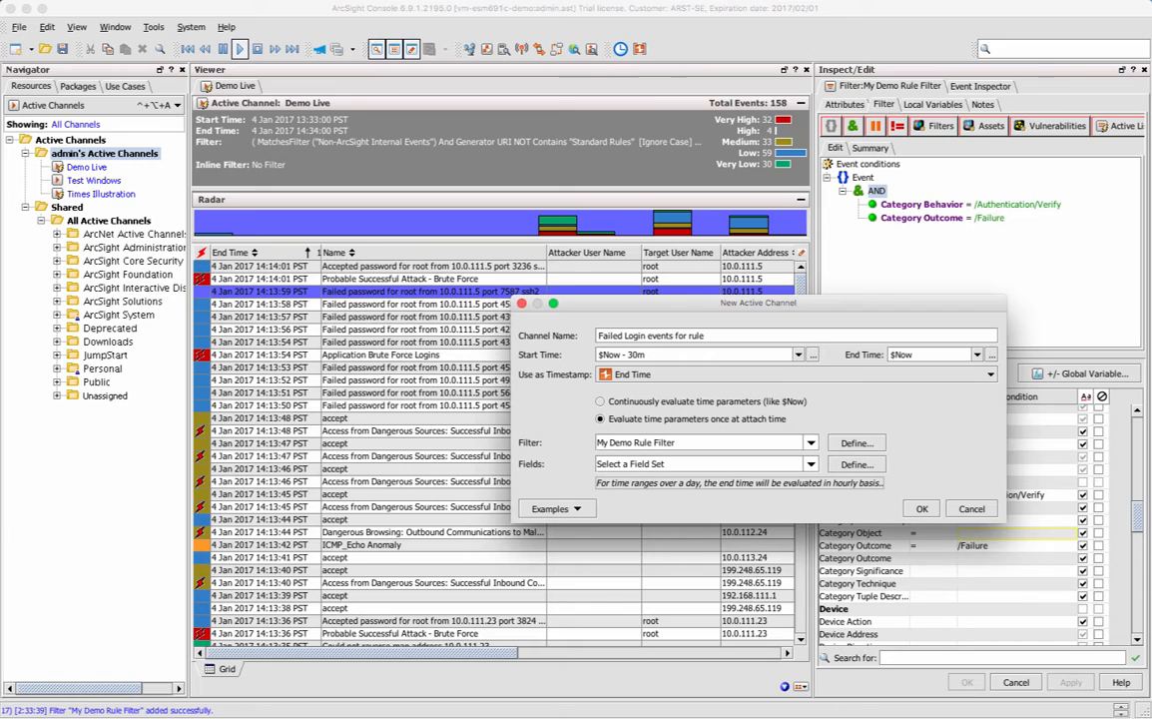
{"action": "left_click", "coordinate": [922, 509]}
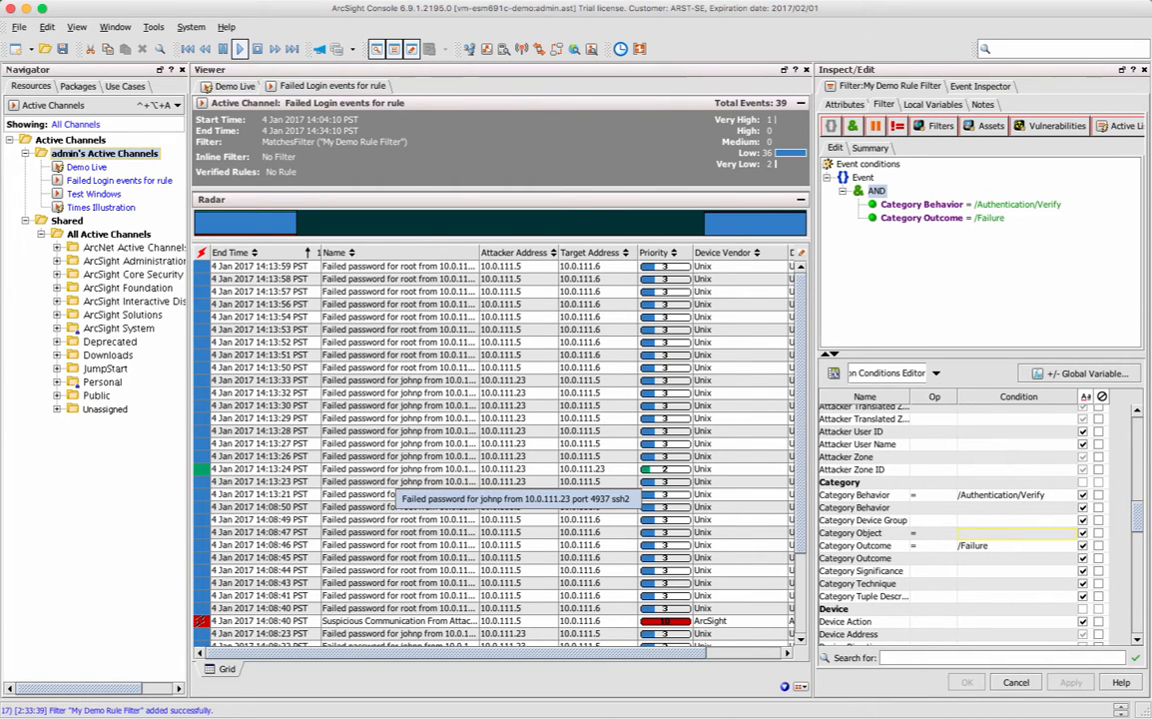
Return to the Demo Live channel and start a new standard rule in admin's Rules, named "My Failed Login Rule"
{"action": "left_click", "coordinate": [235, 87]}
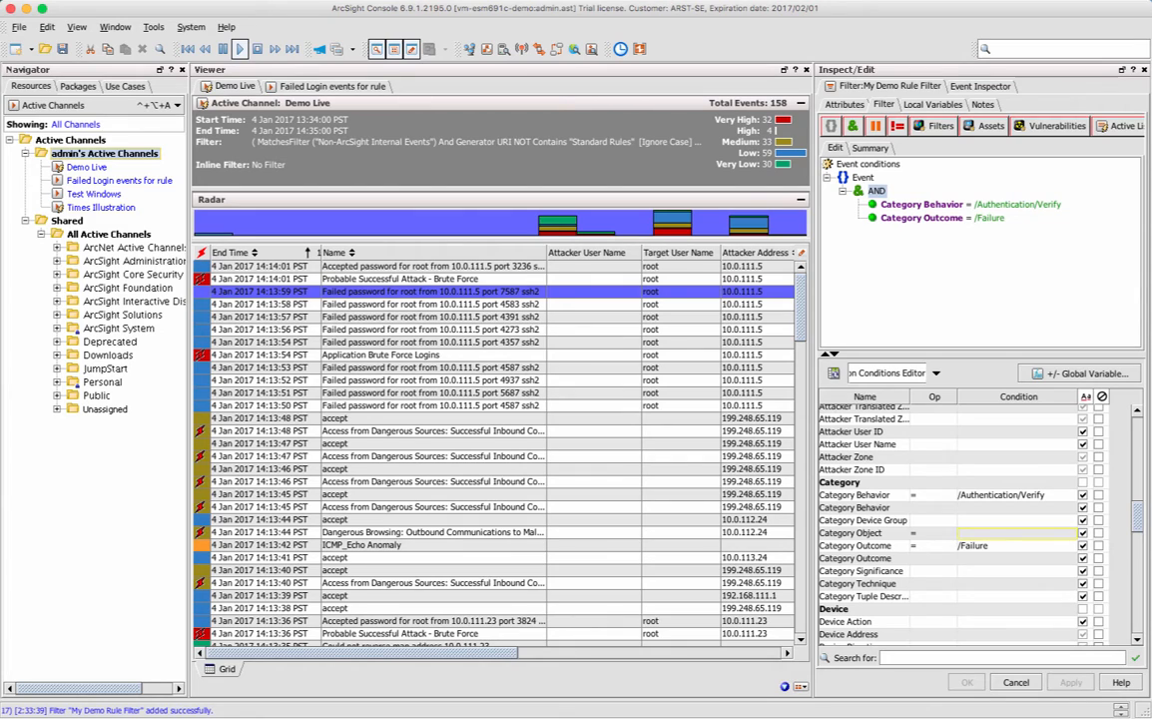
{"action": "left_click", "coordinate": [176, 105]}
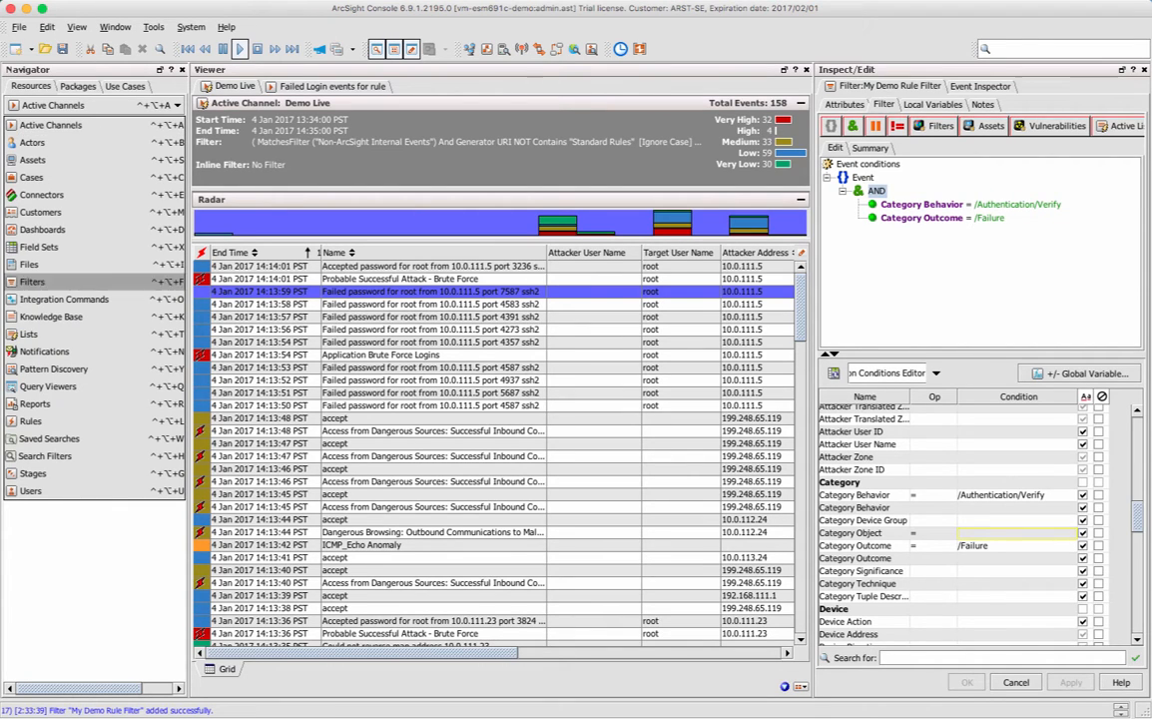
{"action": "left_click", "coordinate": [31, 420]}
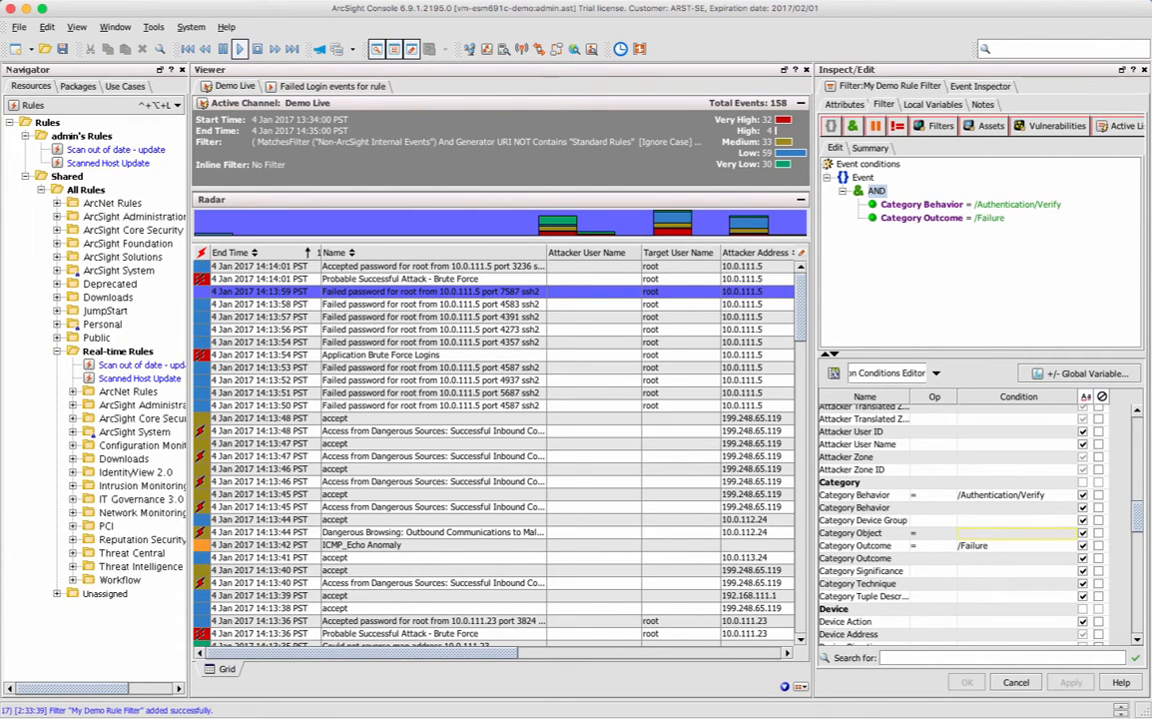
{"action": "left_click", "coordinate": [82, 136]}
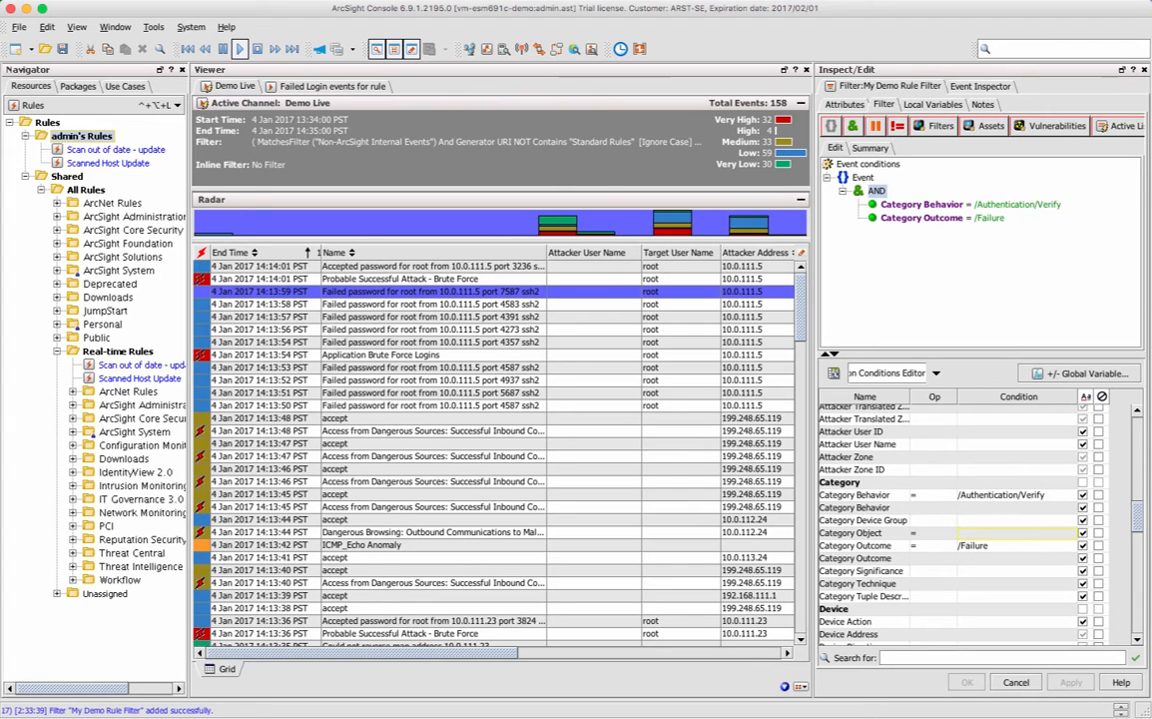
{"action": "right_click", "coordinate": [80, 137]}
{"action": "mouse_move", "coordinate": [118, 145]}
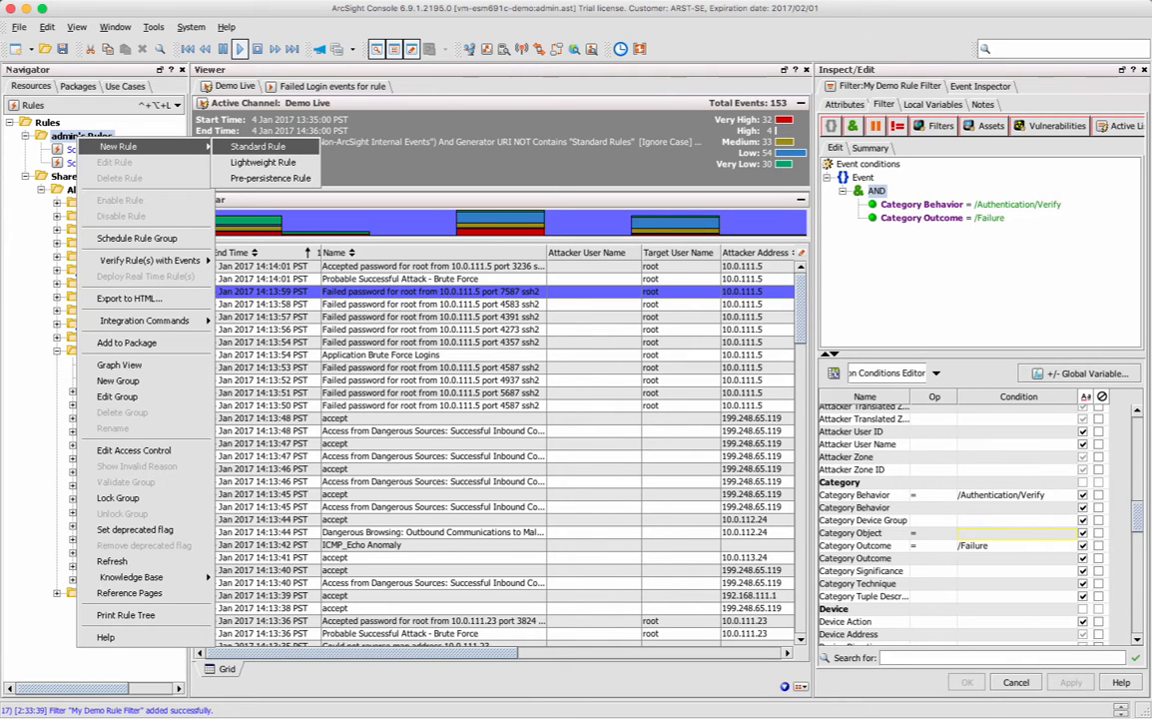
{"action": "key", "text": "Return"}
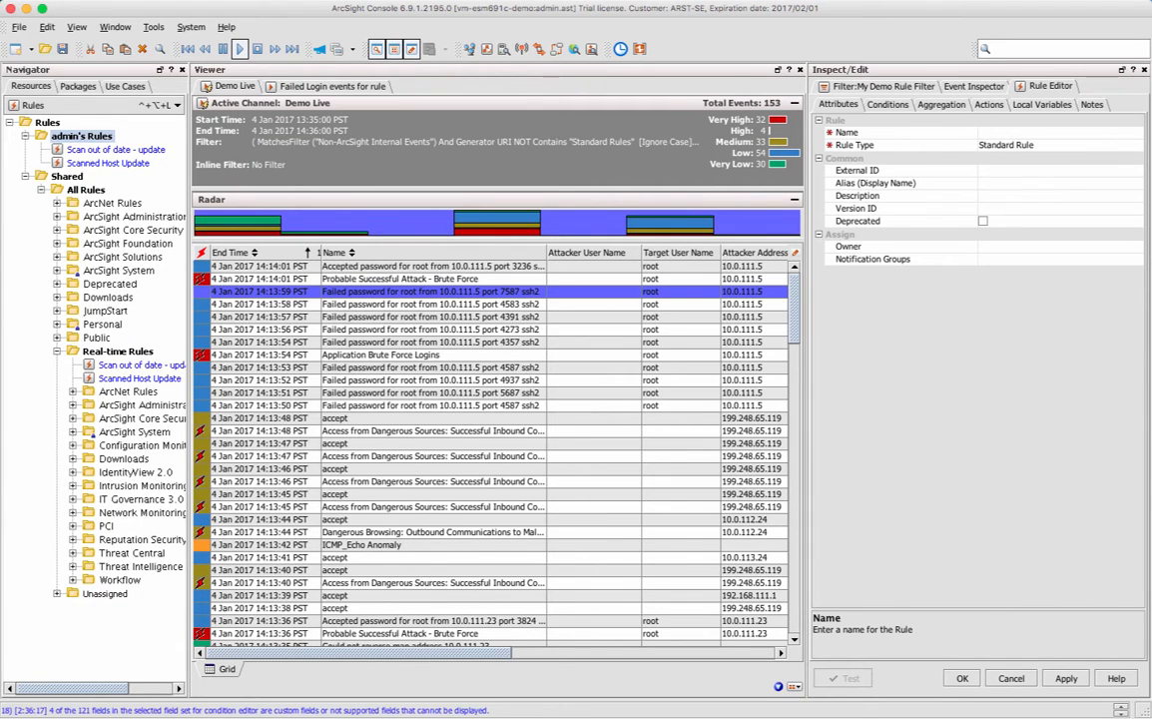
{"action": "type", "text": "<u"}
{"action": "key", "text": "BackSpace"}
{"action": "key", "text": "BackSpace"}
{"action": "type", "text": "My "}
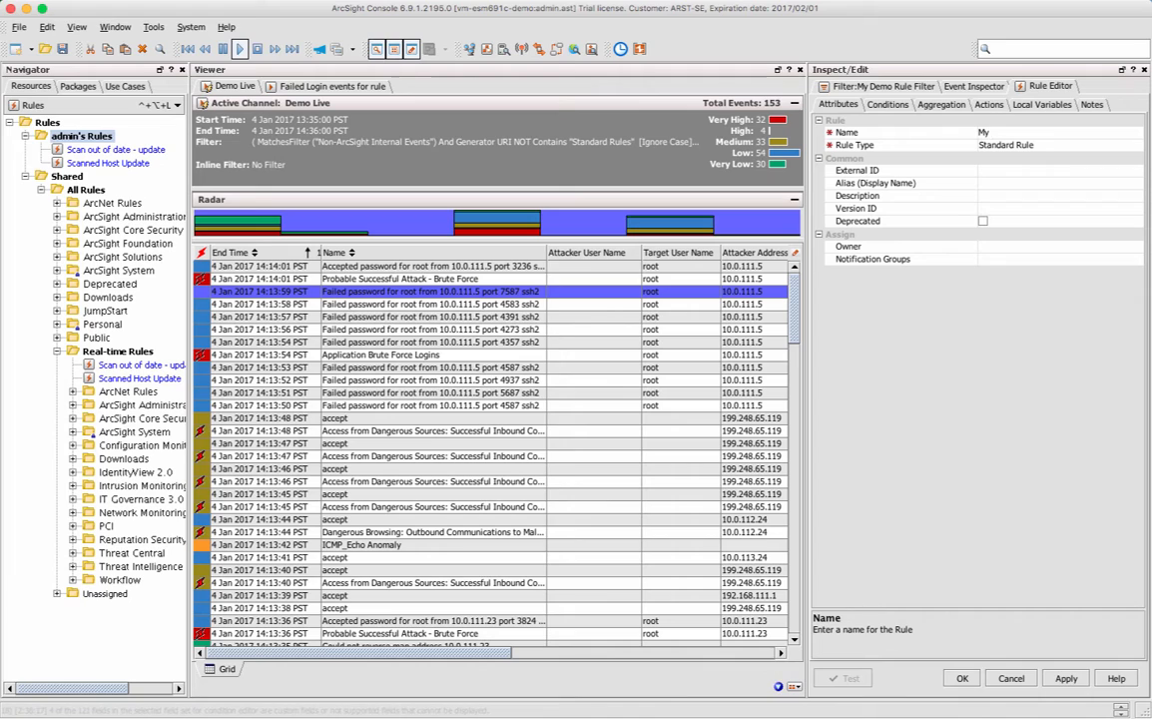
{"action": "type", "text": "Failed Login Rule"}
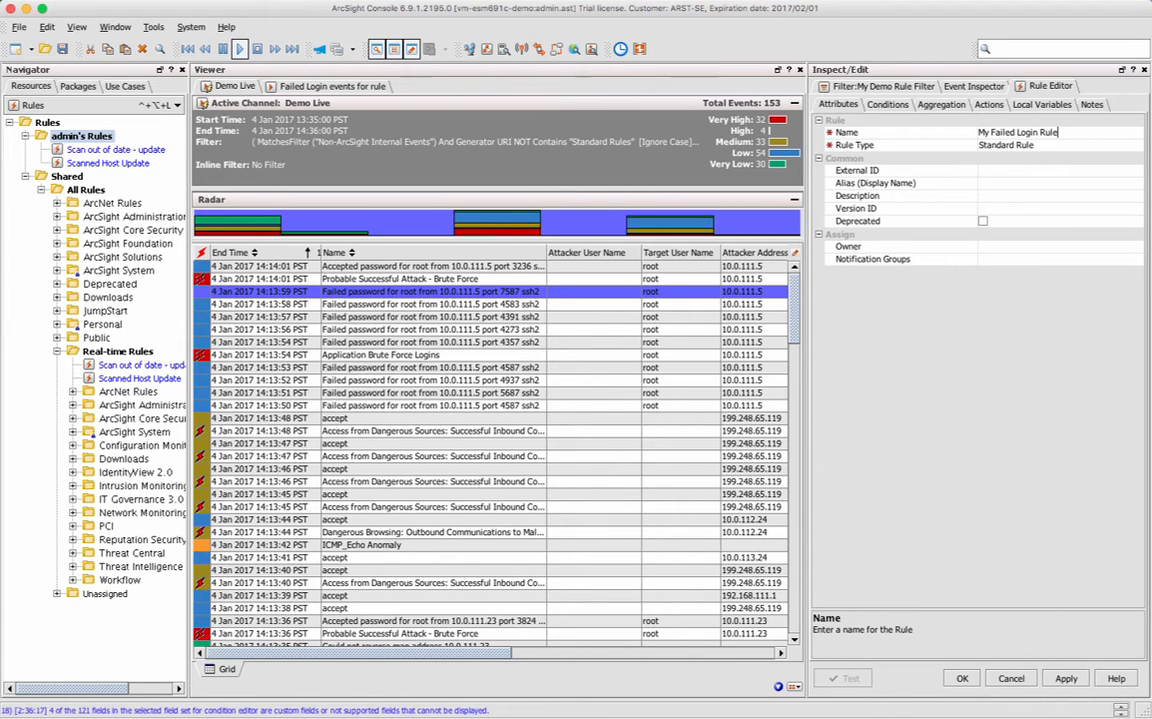
Add My Demo Rule Filter as the matching condition for event1 in the rule and show the condition summary
{"action": "left_click", "coordinate": [888, 105]}
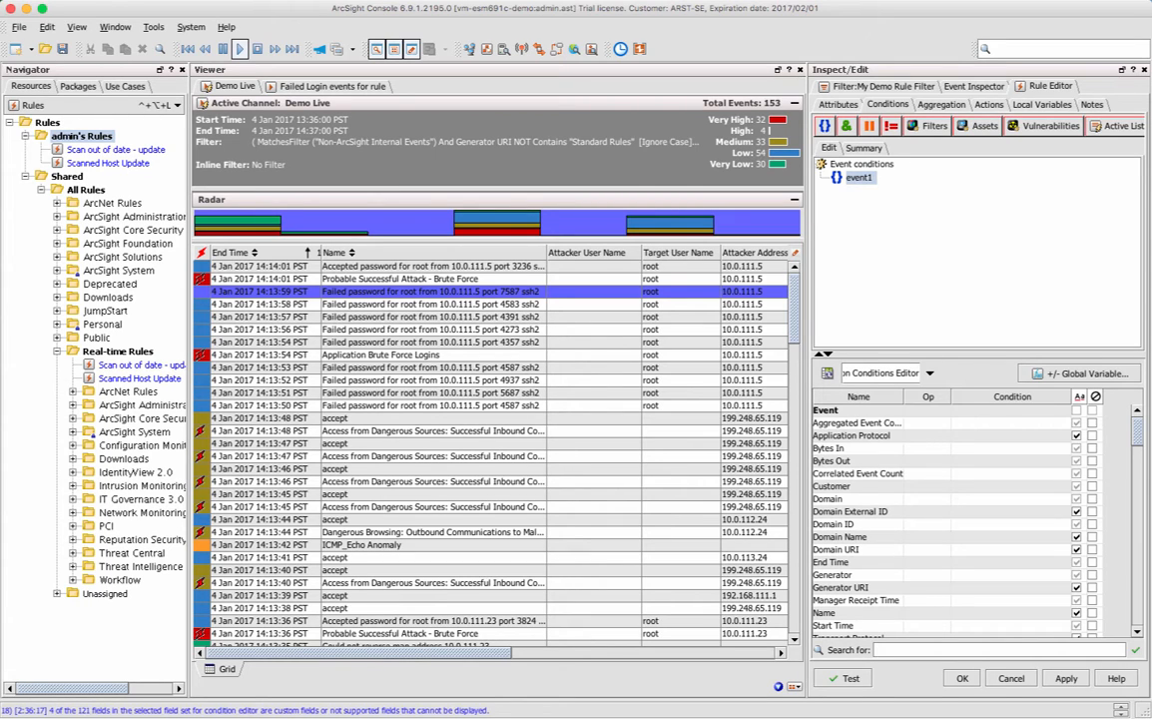
{"action": "scroll", "coordinate": [958, 519], "scroll_direction": "down", "scroll_amount": 15}
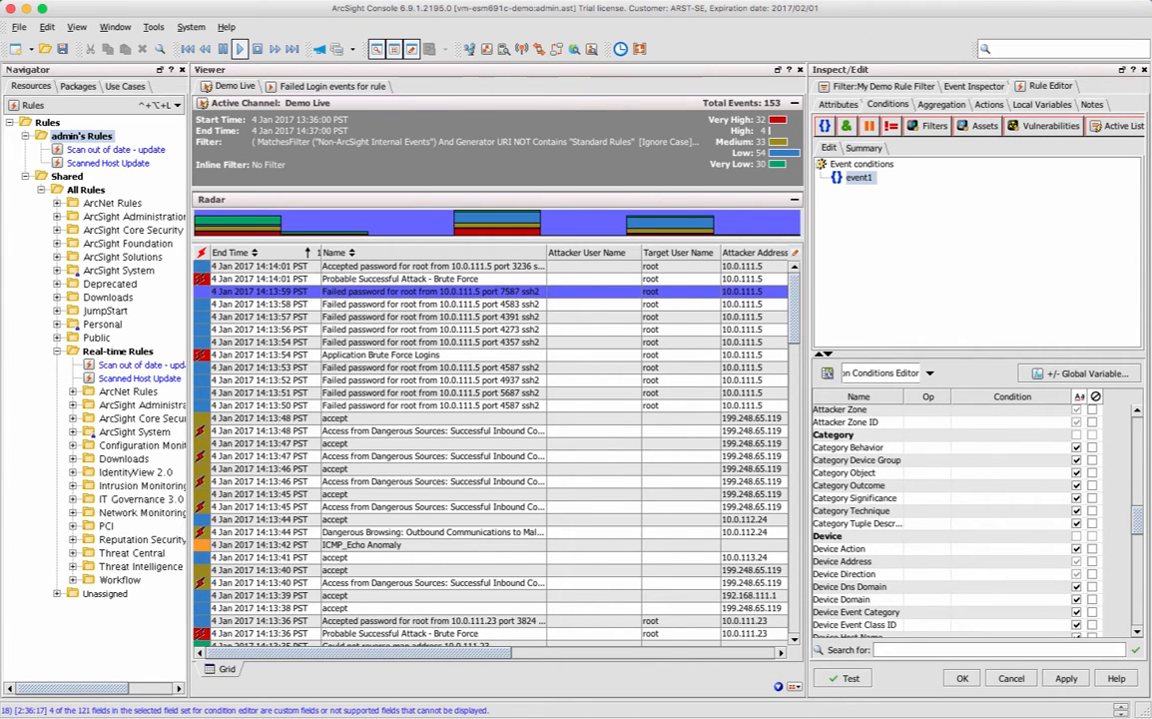
{"action": "left_click", "coordinate": [929, 125]}
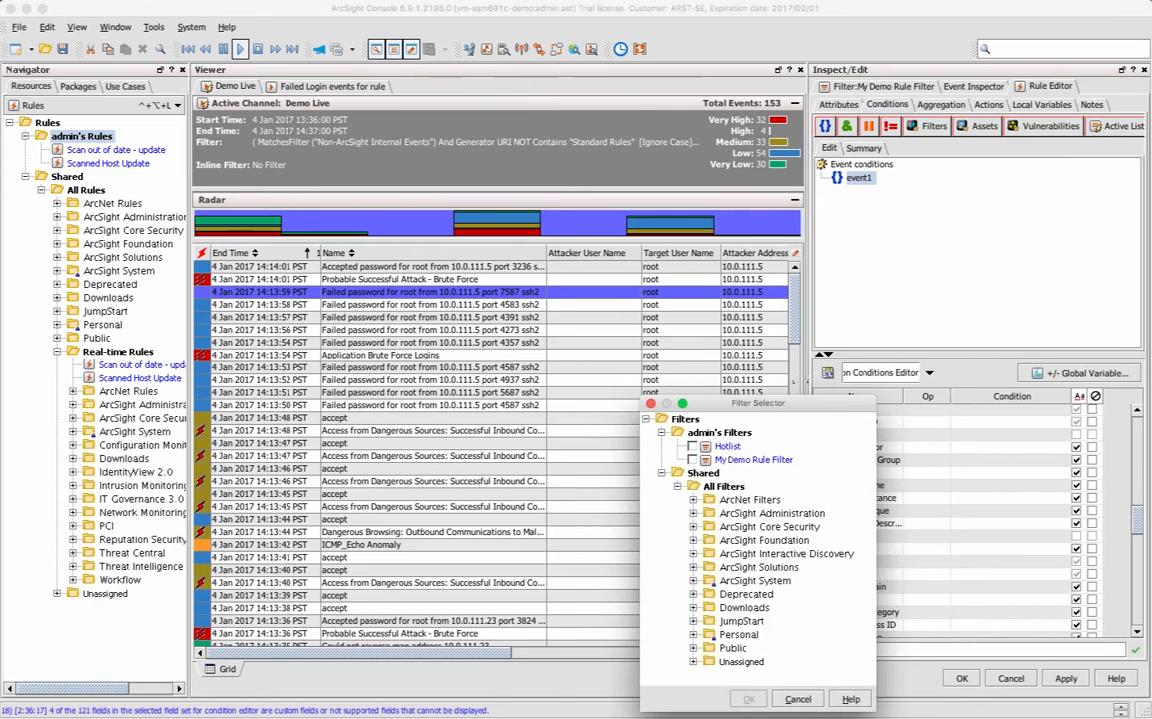
{"action": "left_click", "coordinate": [693, 461]}
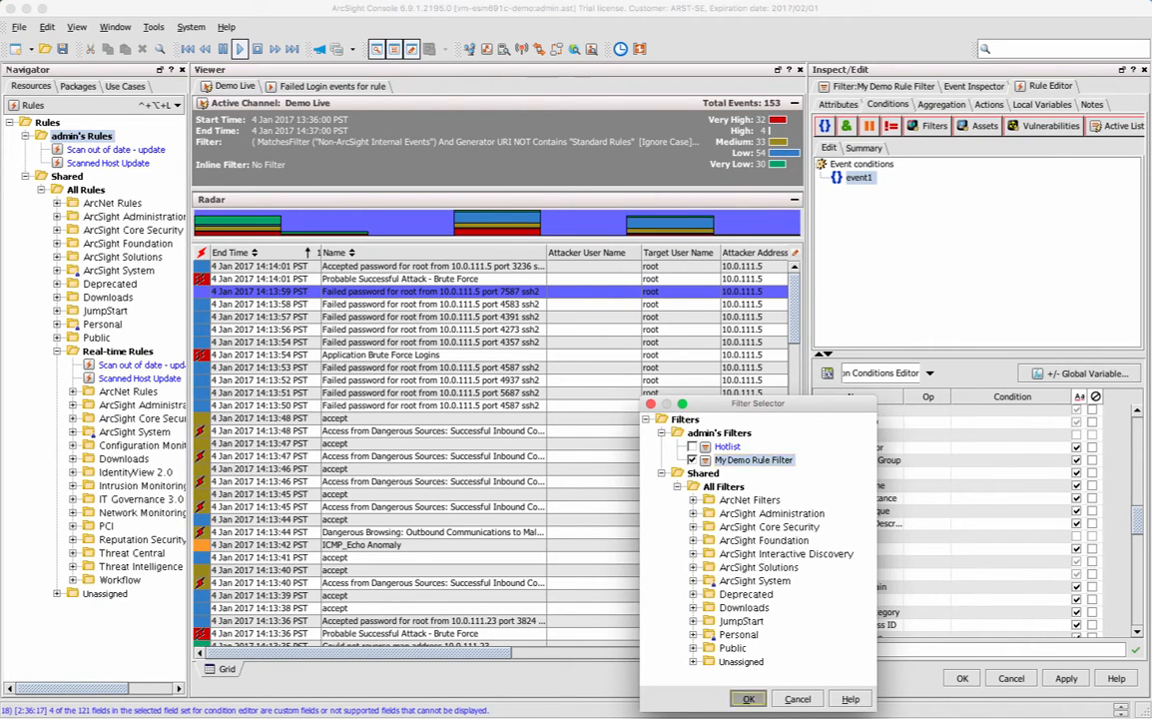
{"action": "left_click", "coordinate": [747, 698]}
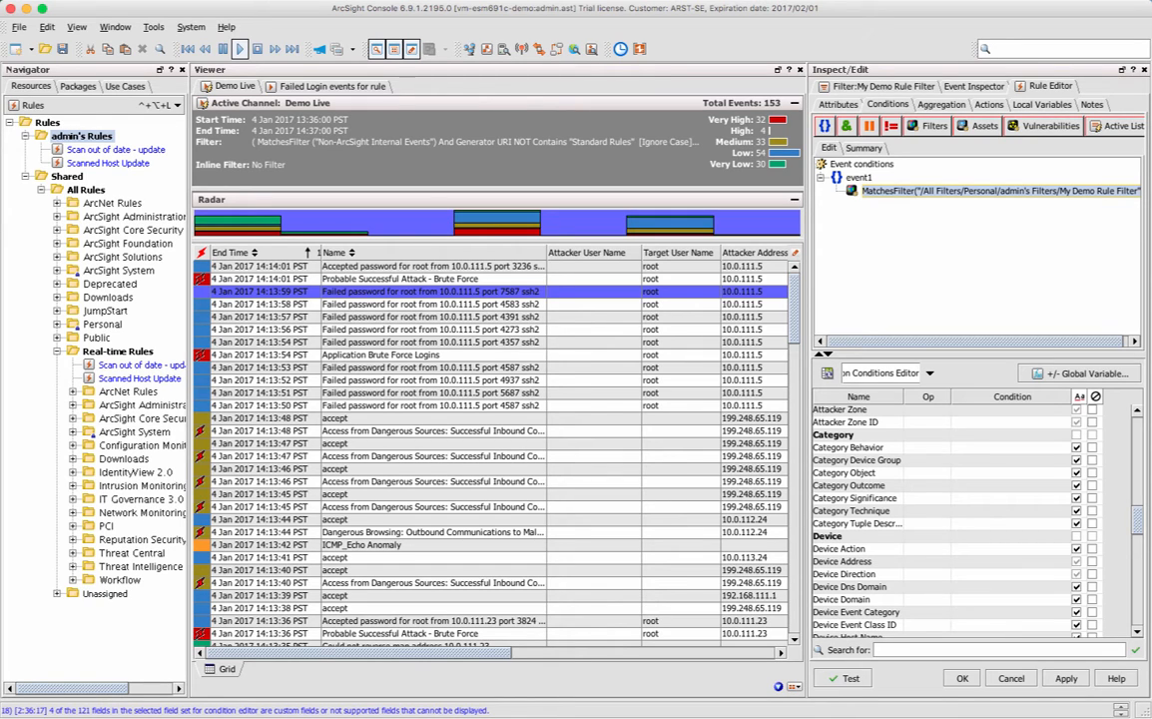
{"action": "left_click", "coordinate": [863, 148]}
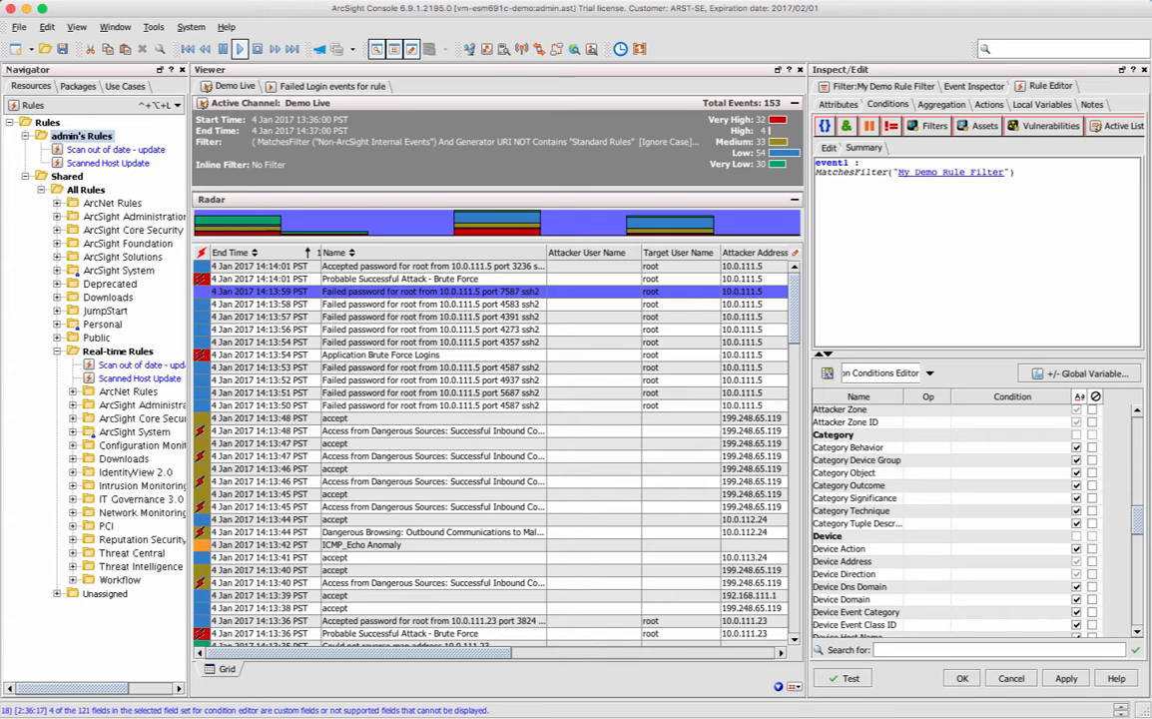
Set the rule's aggregation to 3 matches
{"action": "mouse_move", "coordinate": [951, 173]}
{"action": "left_click", "coordinate": [828, 148]}
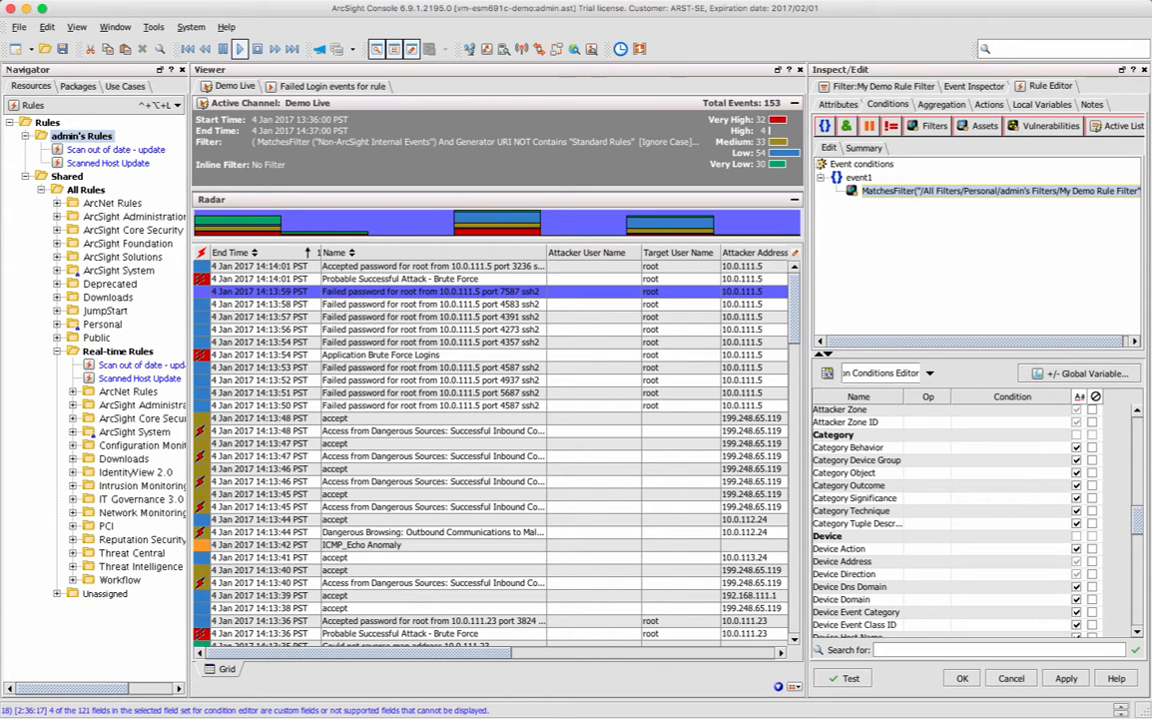
{"action": "left_click", "coordinate": [941, 105]}
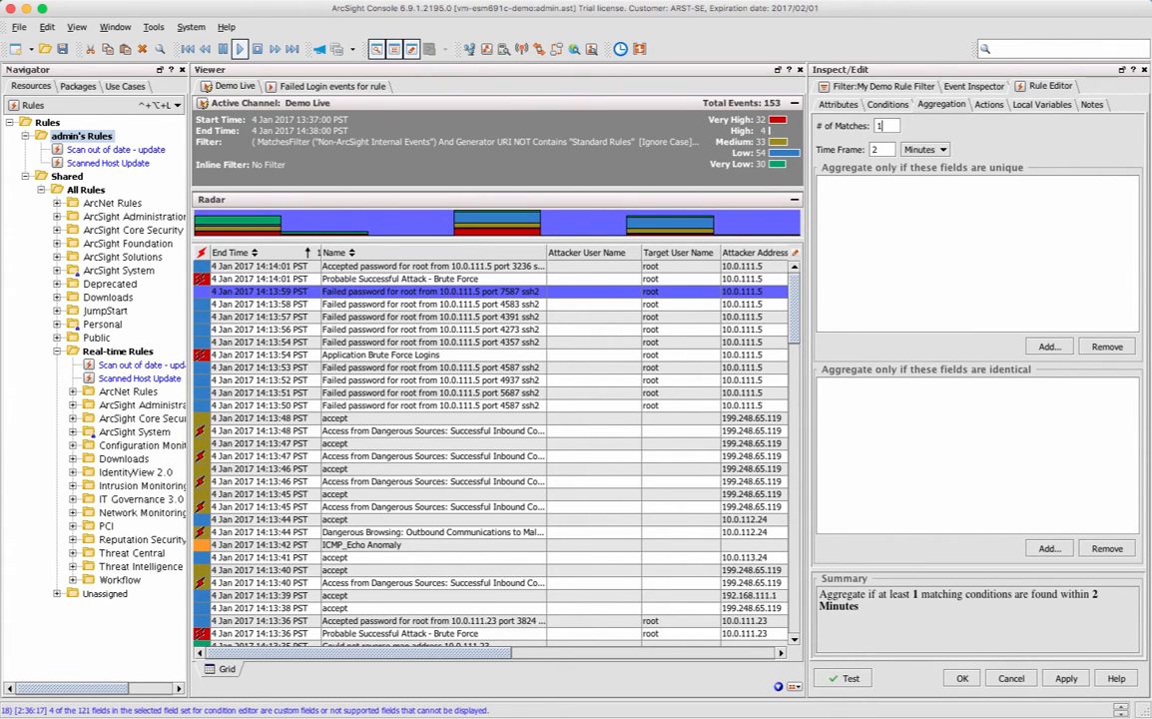
{"action": "type", "text": "3"}
Start adding the fields that must be identical for aggregation, selecting Target Address and Target User Name for event1
{"action": "scroll", "coordinate": [494, 449], "scroll_direction": "right", "scroll_amount": 2}
{"action": "scroll", "coordinate": [494, 450], "scroll_direction": "right", "scroll_amount": 3}
{"action": "scroll", "coordinate": [494, 449], "scroll_direction": "left", "scroll_amount": 3}
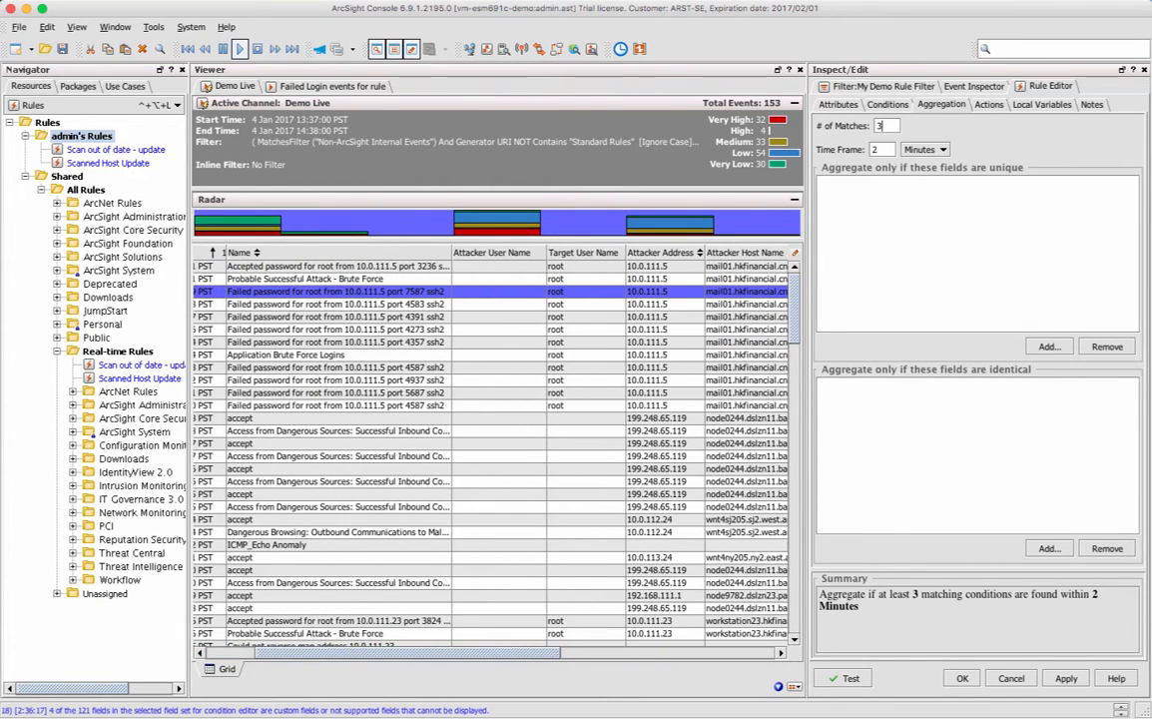
{"action": "scroll", "coordinate": [494, 450], "scroll_direction": "right", "scroll_amount": 2}
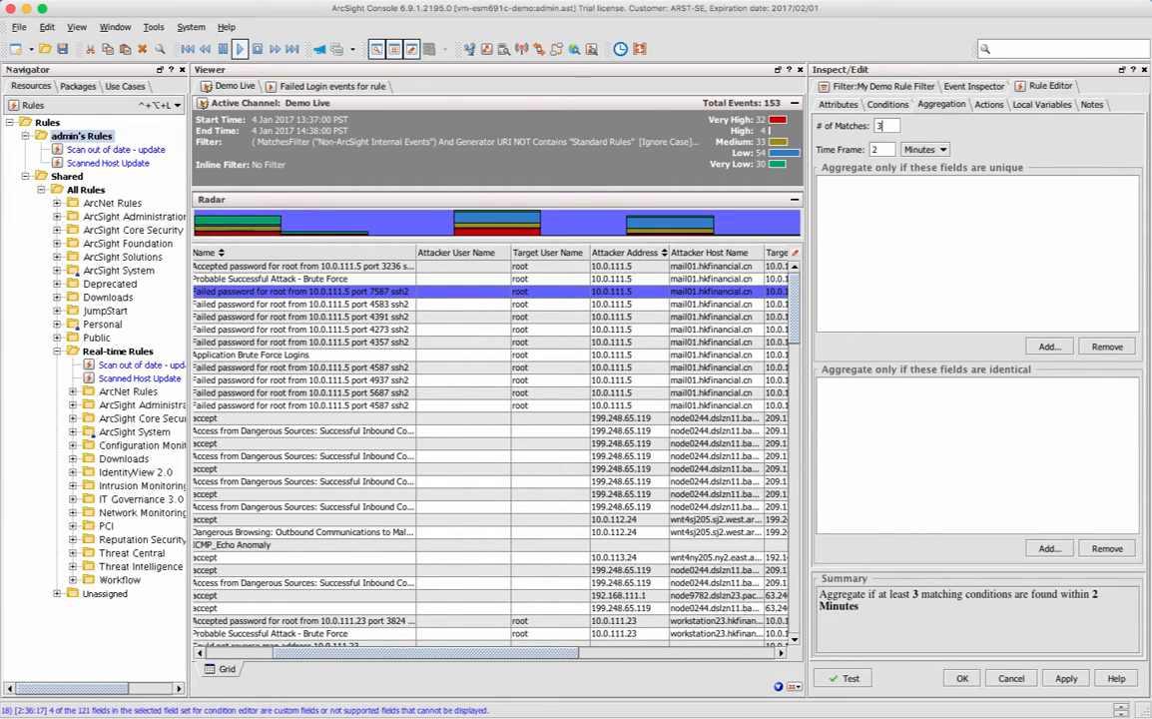
{"action": "left_click", "coordinate": [463, 355]}
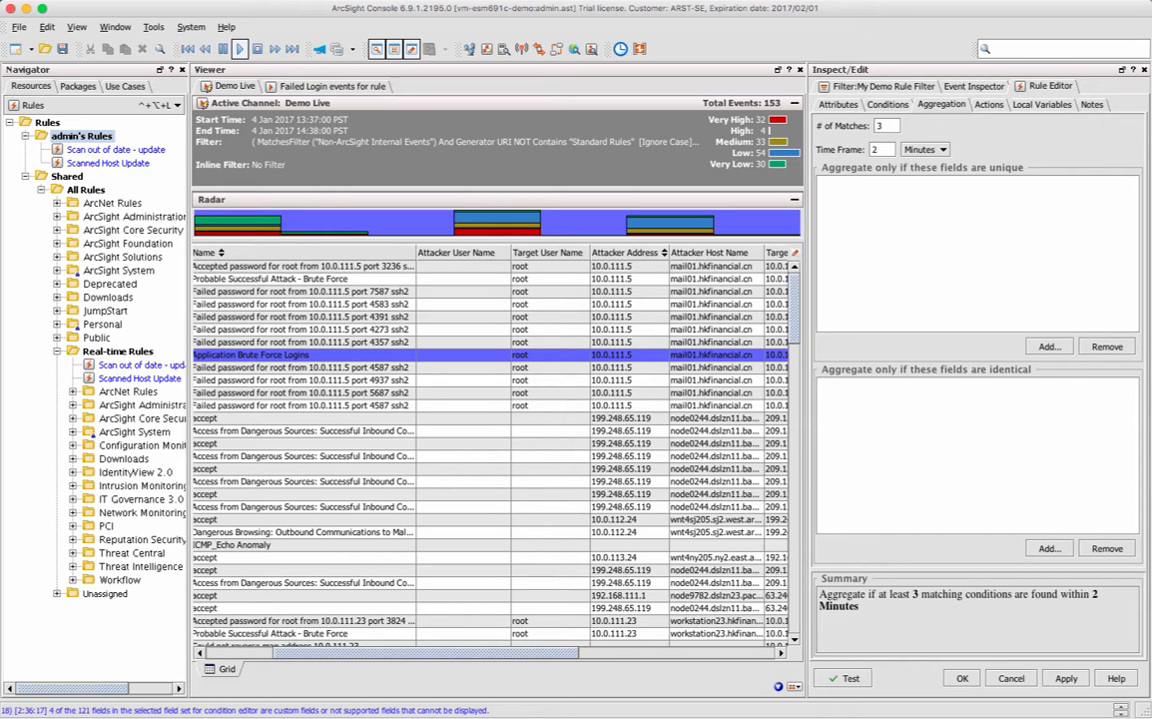
{"action": "left_click", "coordinate": [1049, 548]}
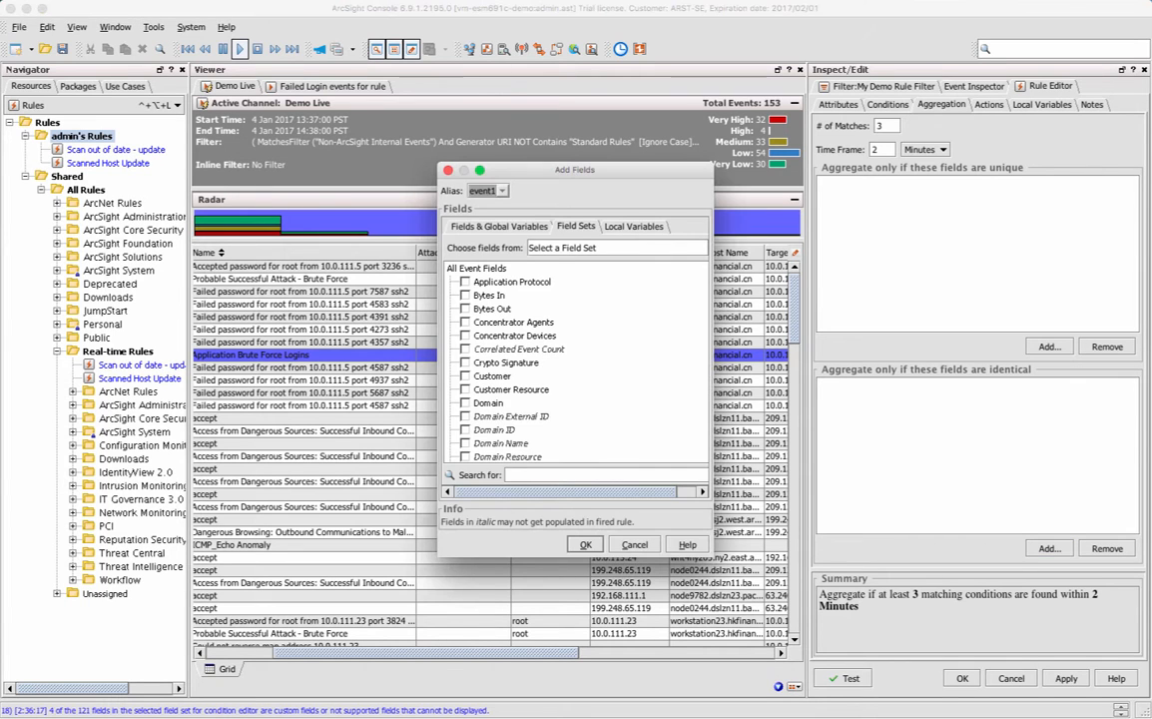
{"action": "left_click_drag", "start_coordinate": [575, 171], "coordinate": [869, 185]}
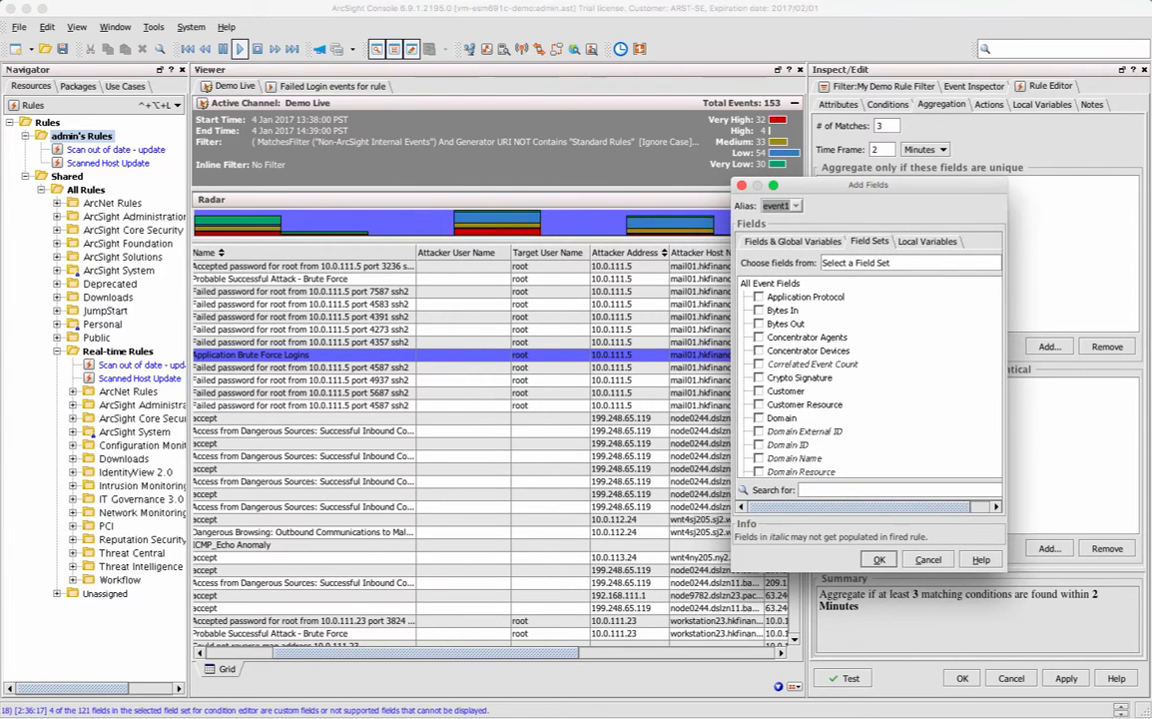
{"action": "scroll", "coordinate": [868, 377], "scroll_direction": "down", "scroll_amount": 10}
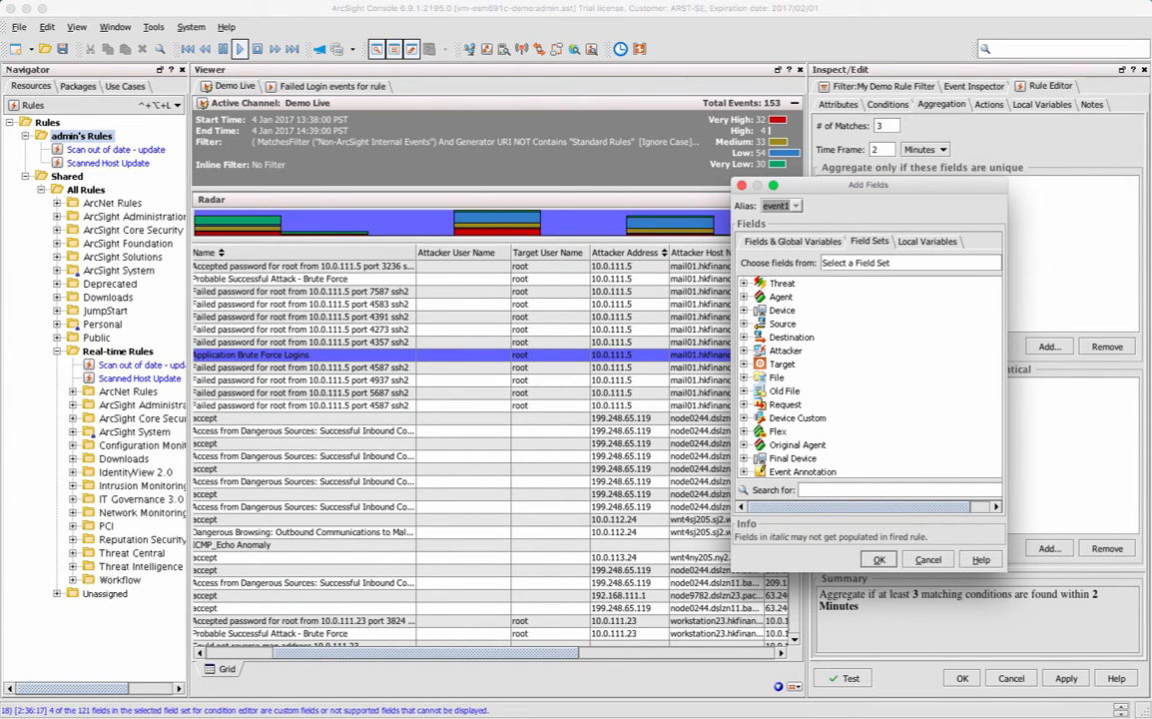
{"action": "left_click", "coordinate": [743, 364]}
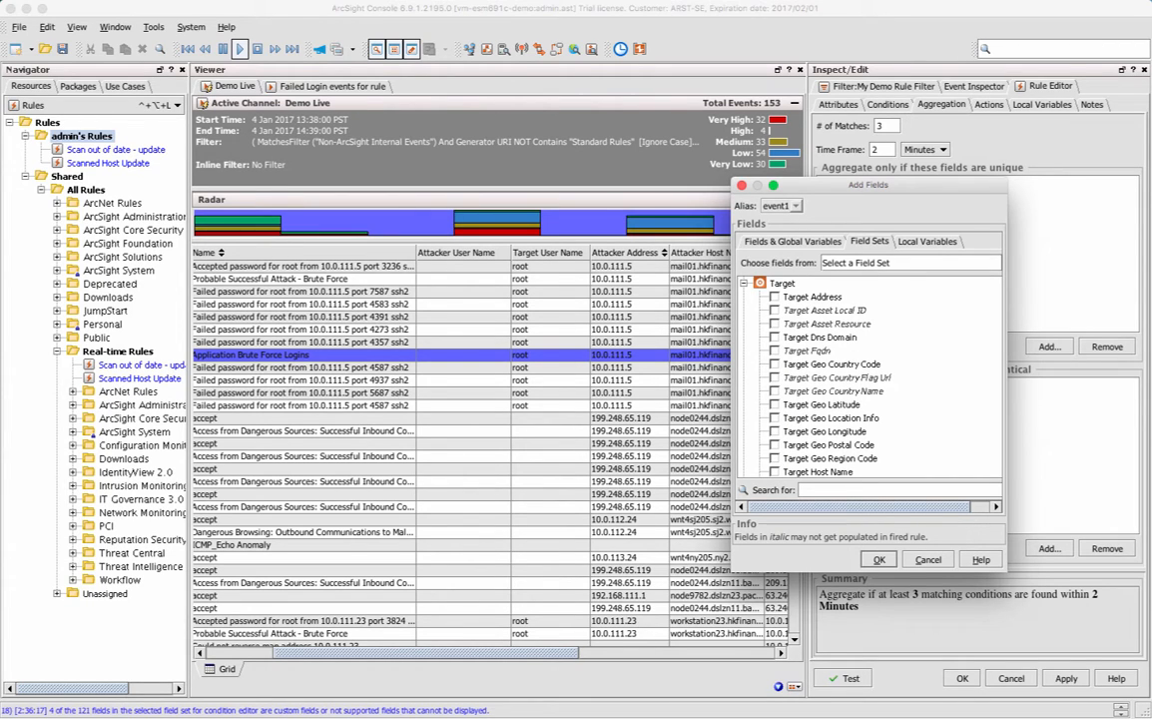
{"action": "left_click_drag", "start_coordinate": [866, 185], "coordinate": [977, 185]}
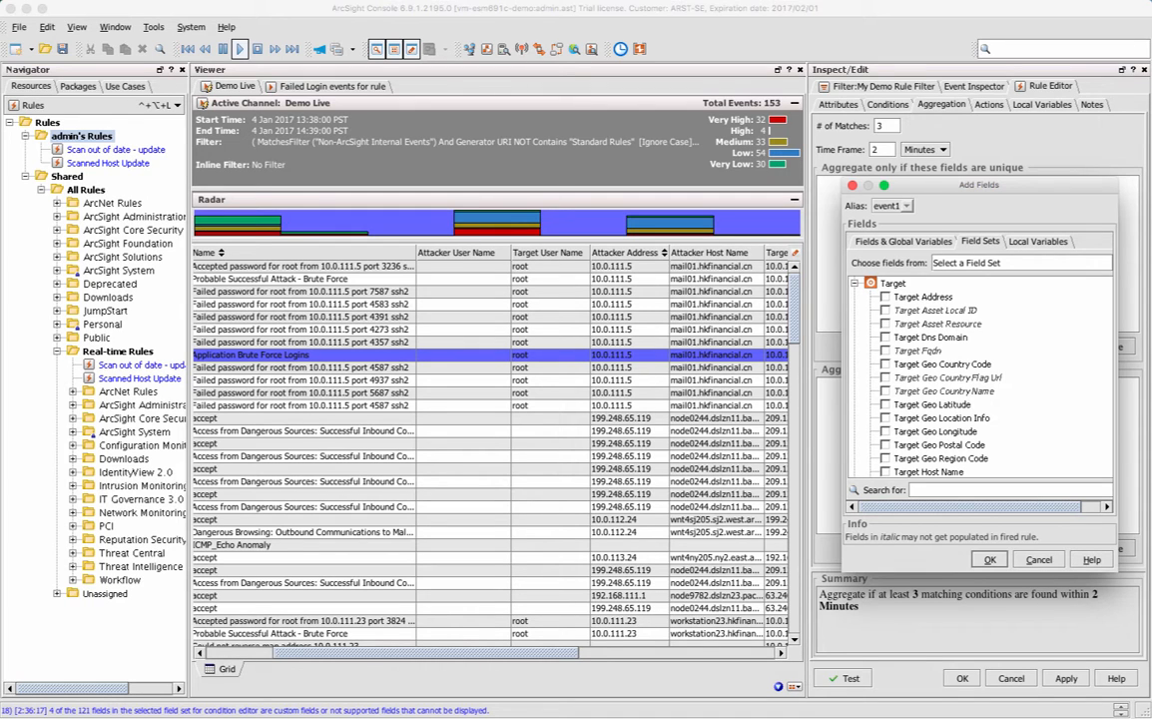
{"action": "left_click_drag", "start_coordinate": [977, 185], "coordinate": [789, 164]}
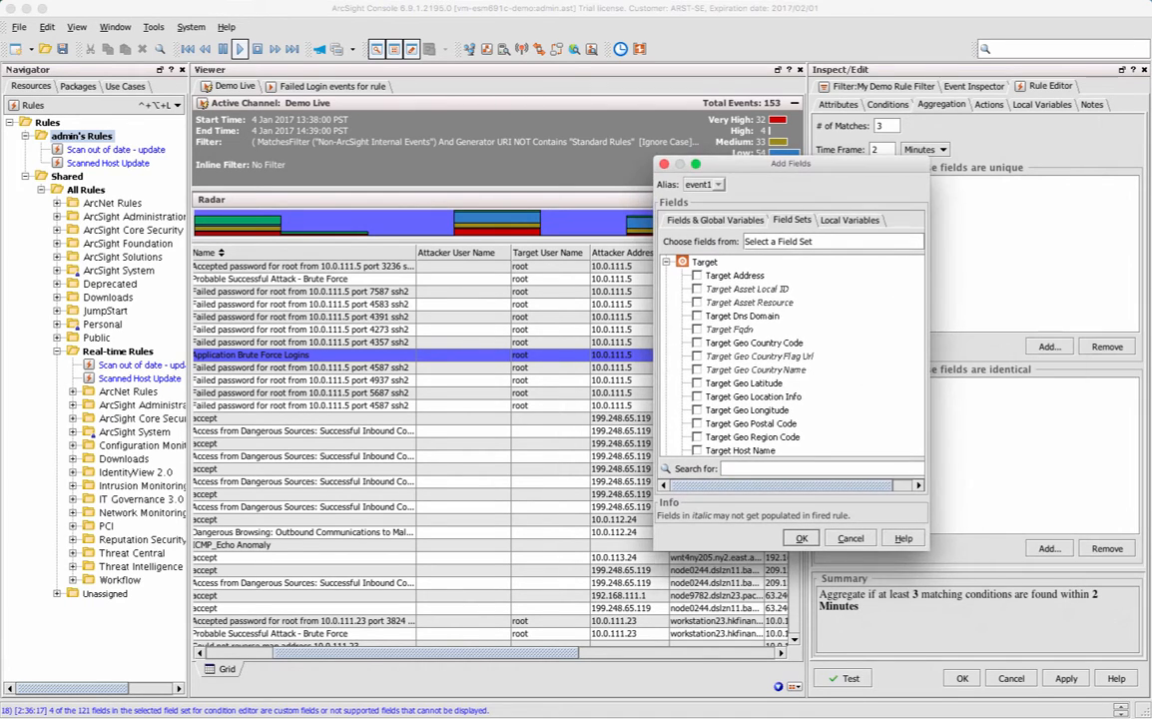
{"action": "left_click", "coordinate": [696, 276]}
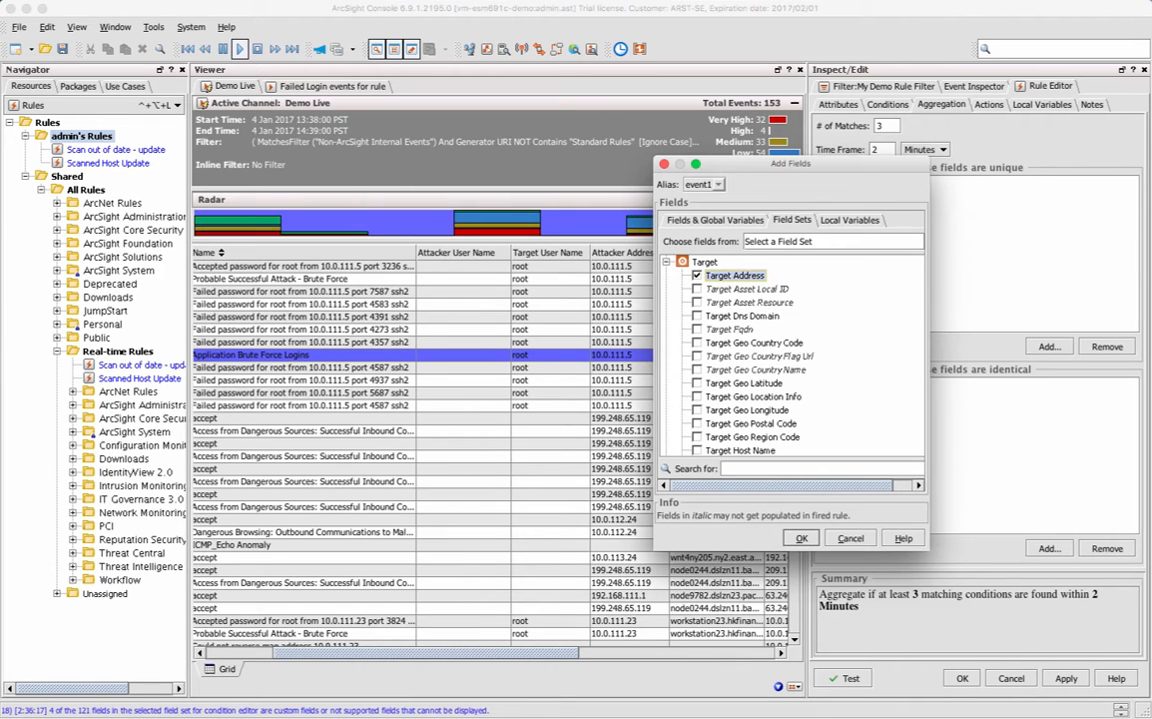
{"action": "scroll", "coordinate": [788, 355], "scroll_direction": "down", "scroll_amount": 10}
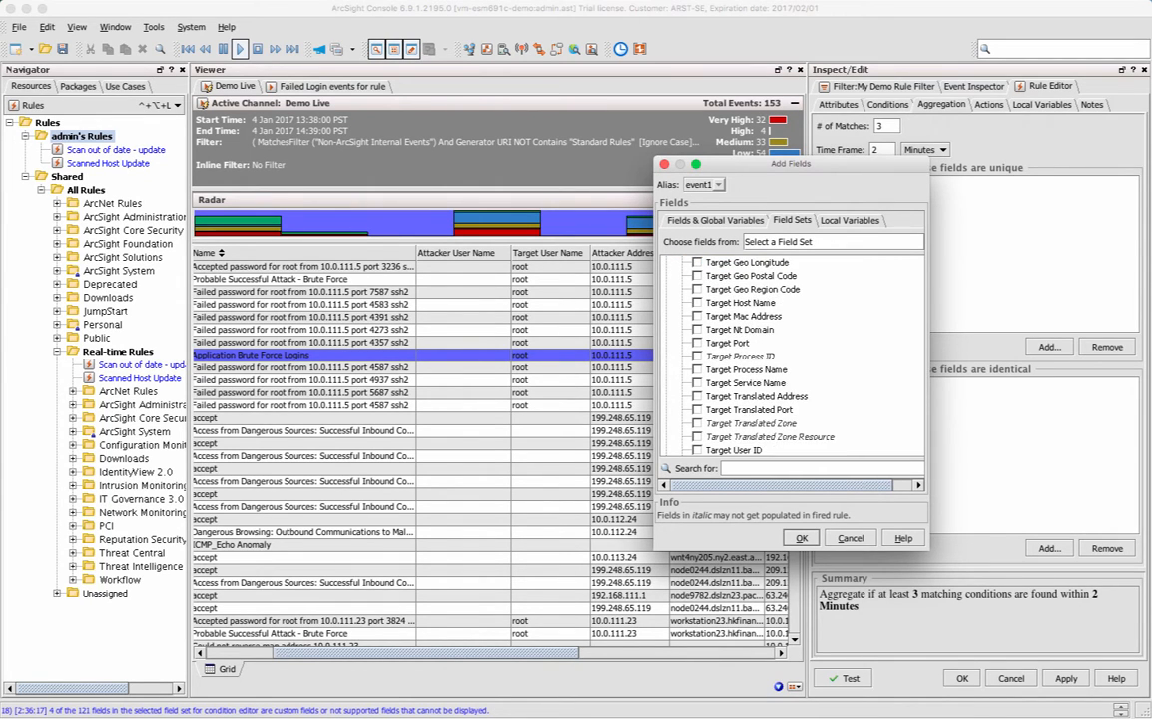
{"action": "left_click", "coordinate": [697, 383]}
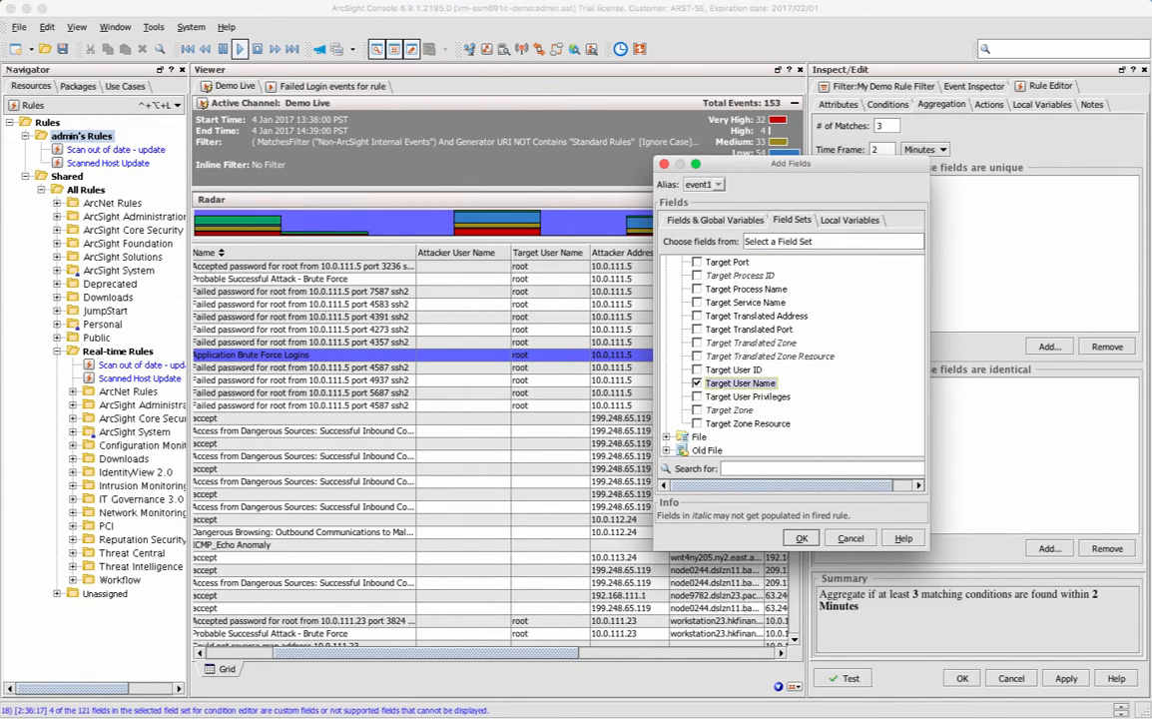
Include Attacker Address in the selection and add the chosen fields to the rule's identical-fields aggregation
{"action": "scroll", "coordinate": [789, 354], "scroll_direction": "up", "scroll_amount": 10}
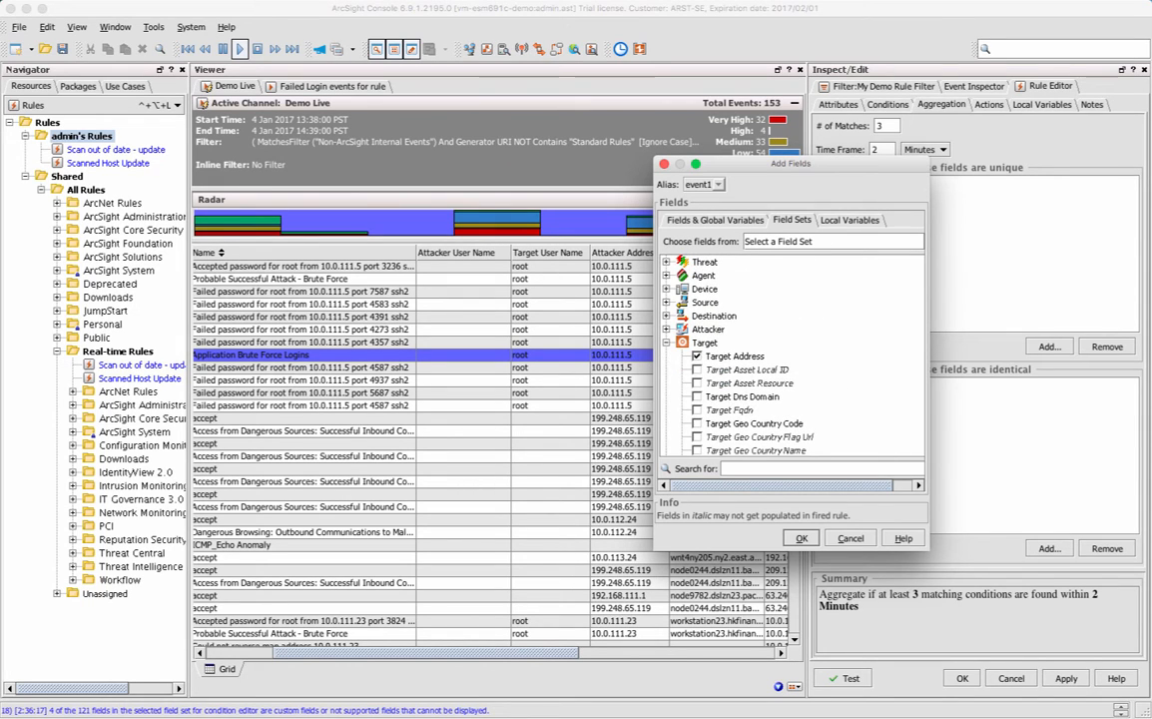
{"action": "left_click", "coordinate": [667, 330]}
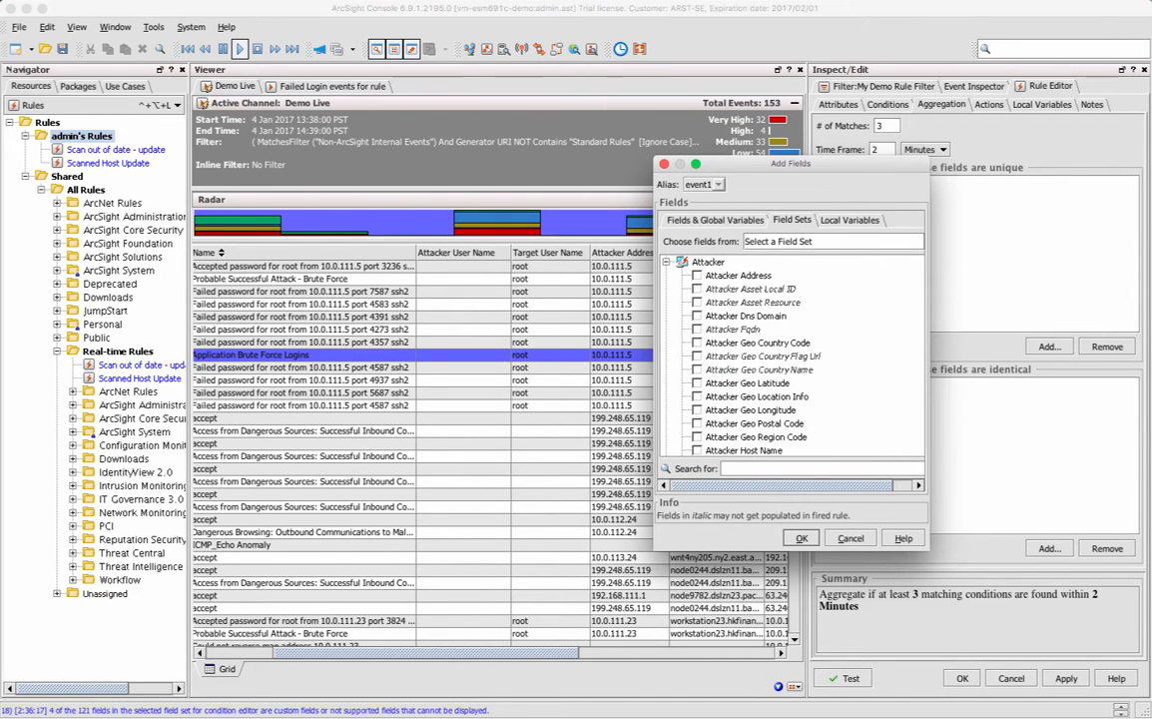
{"action": "left_click", "coordinate": [697, 275]}
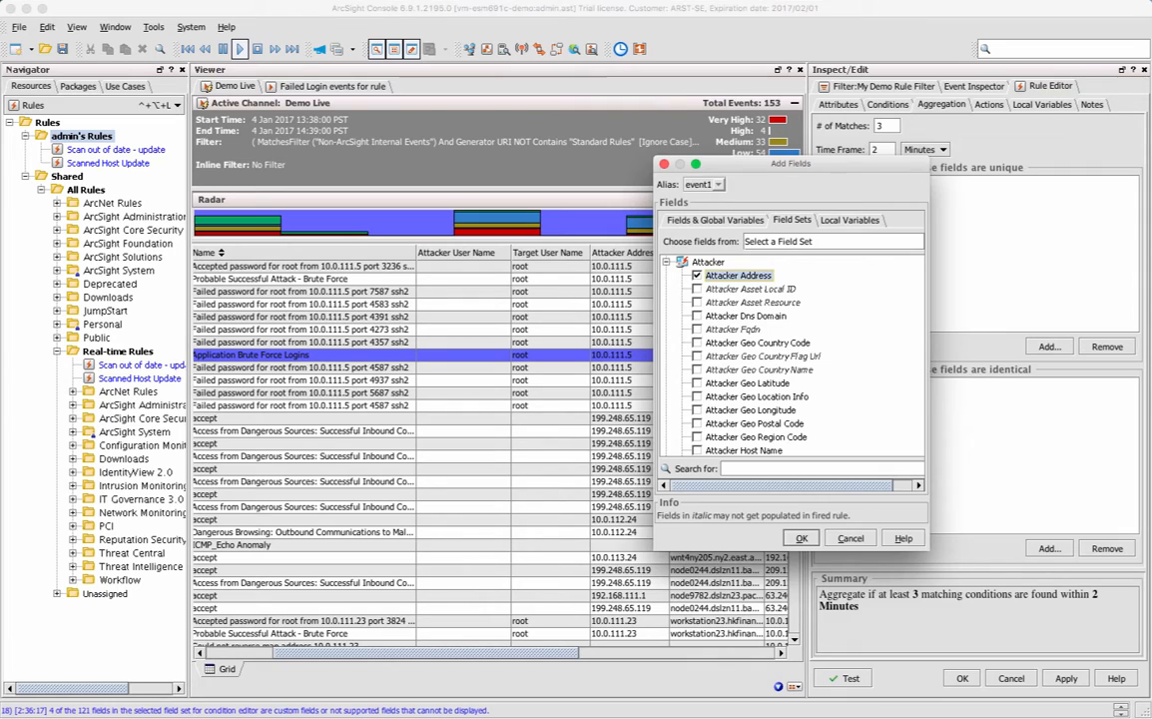
{"action": "left_click", "coordinate": [802, 538]}
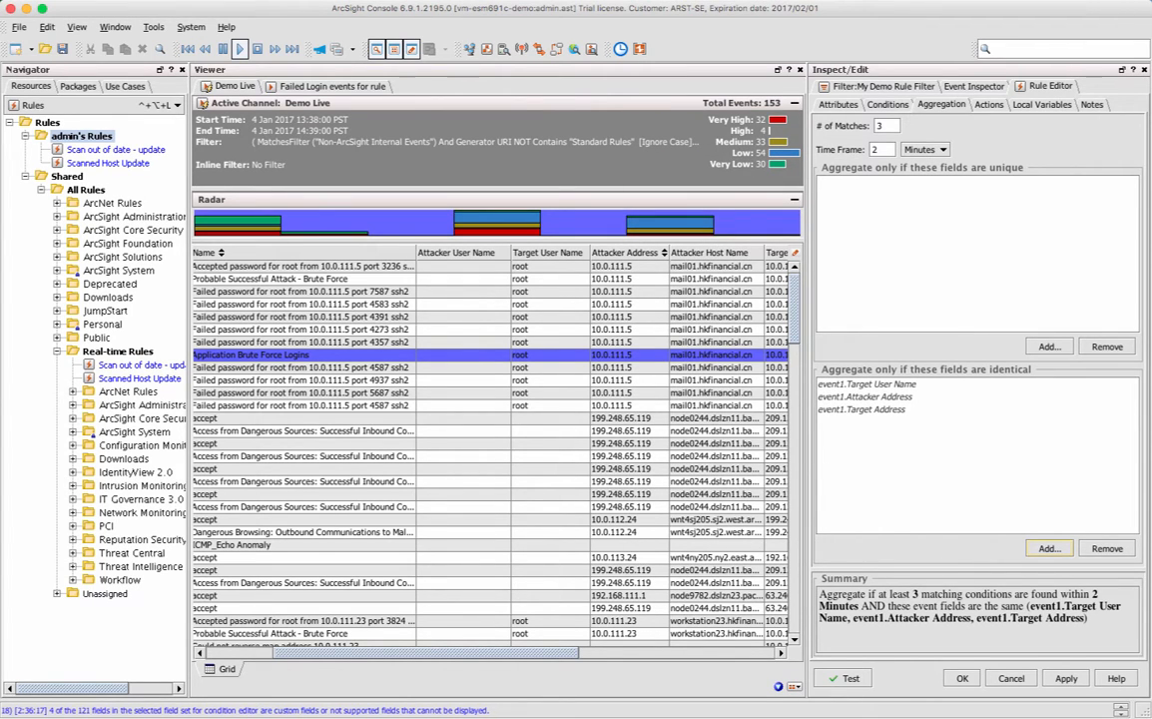
Deactivate the rule's On First Event trigger and activate the On Every Threshold trigger instead
{"action": "left_click", "coordinate": [888, 105]}
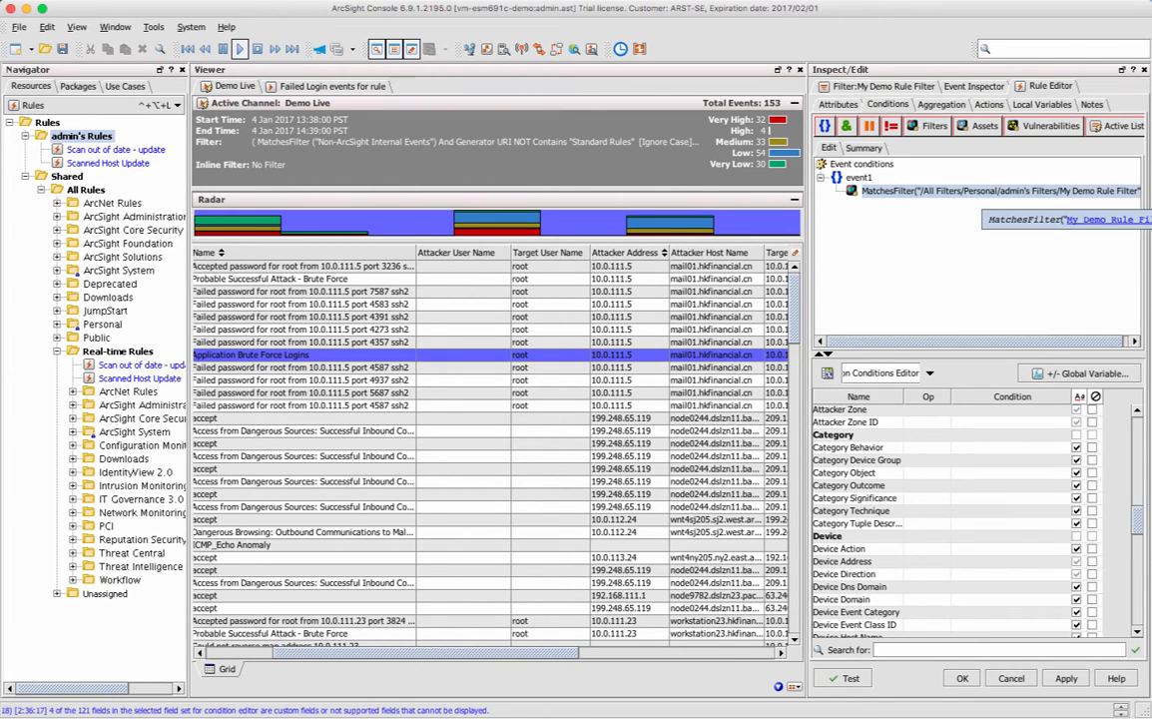
{"action": "left_click", "coordinate": [941, 105]}
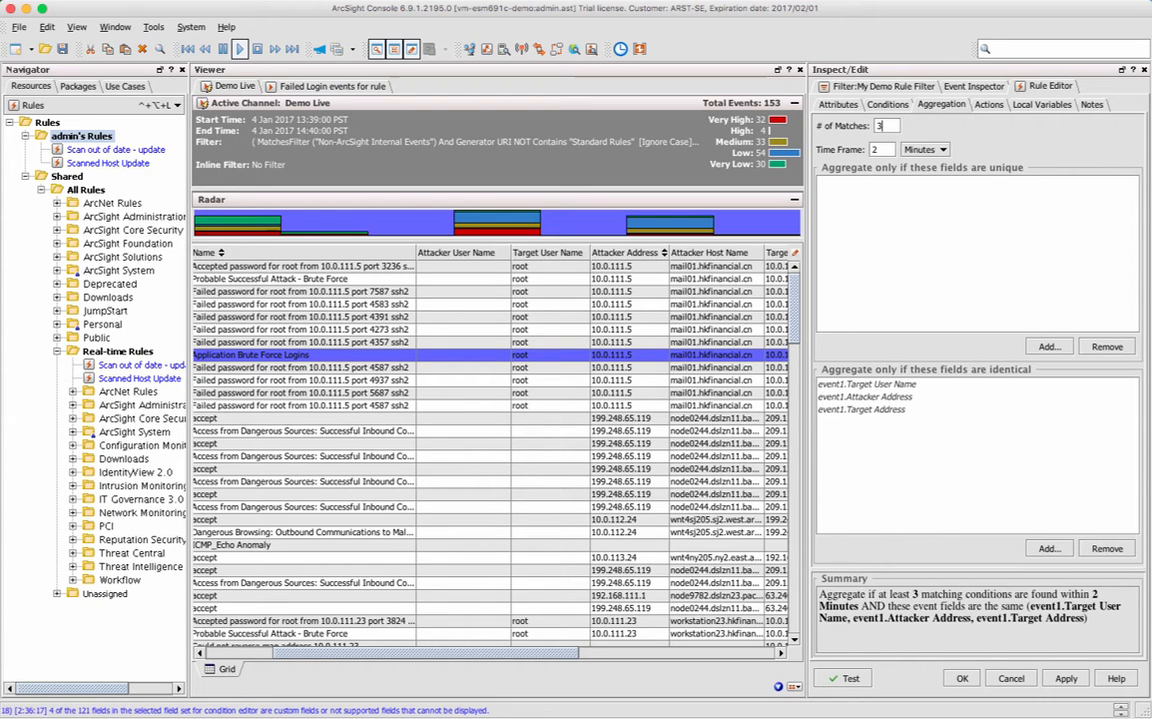
{"action": "left_click", "coordinate": [988, 105]}
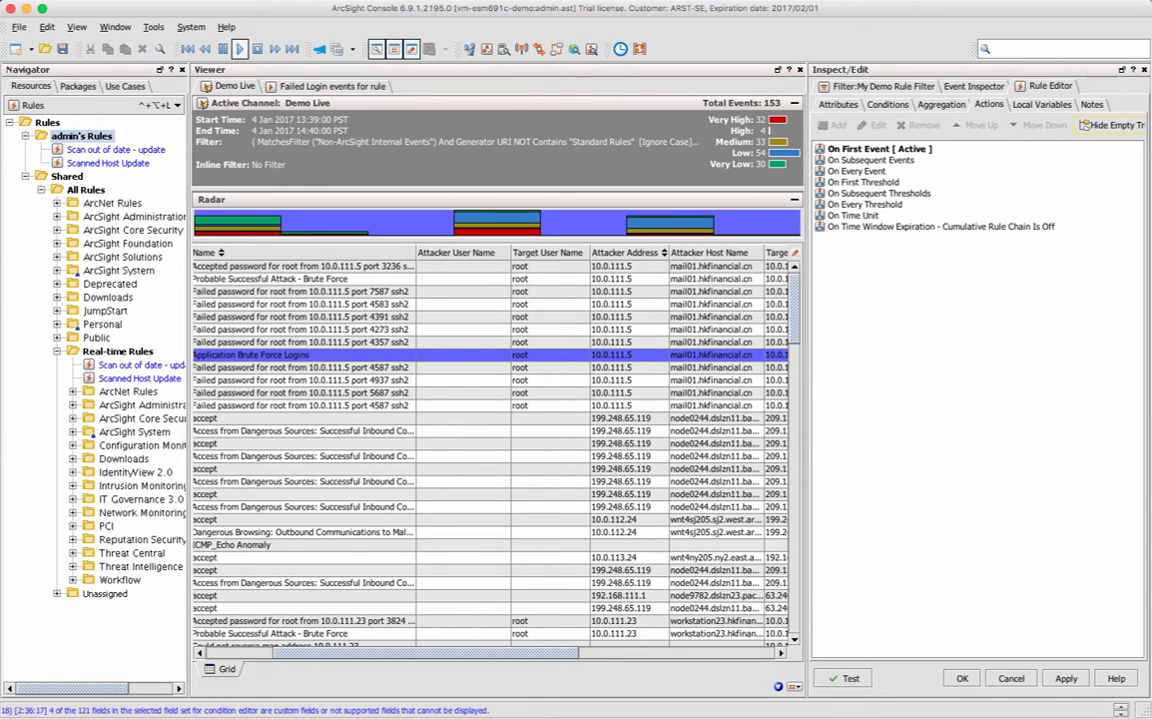
{"action": "right_click", "coordinate": [870, 149]}
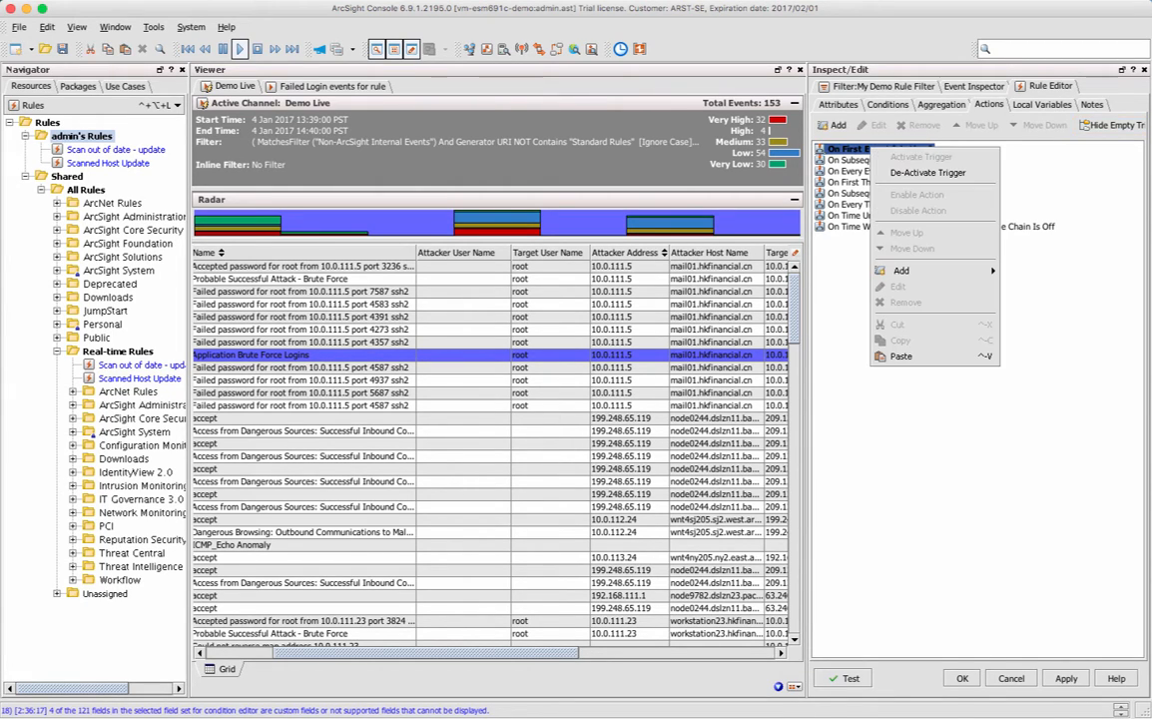
{"action": "left_click", "coordinate": [927, 173]}
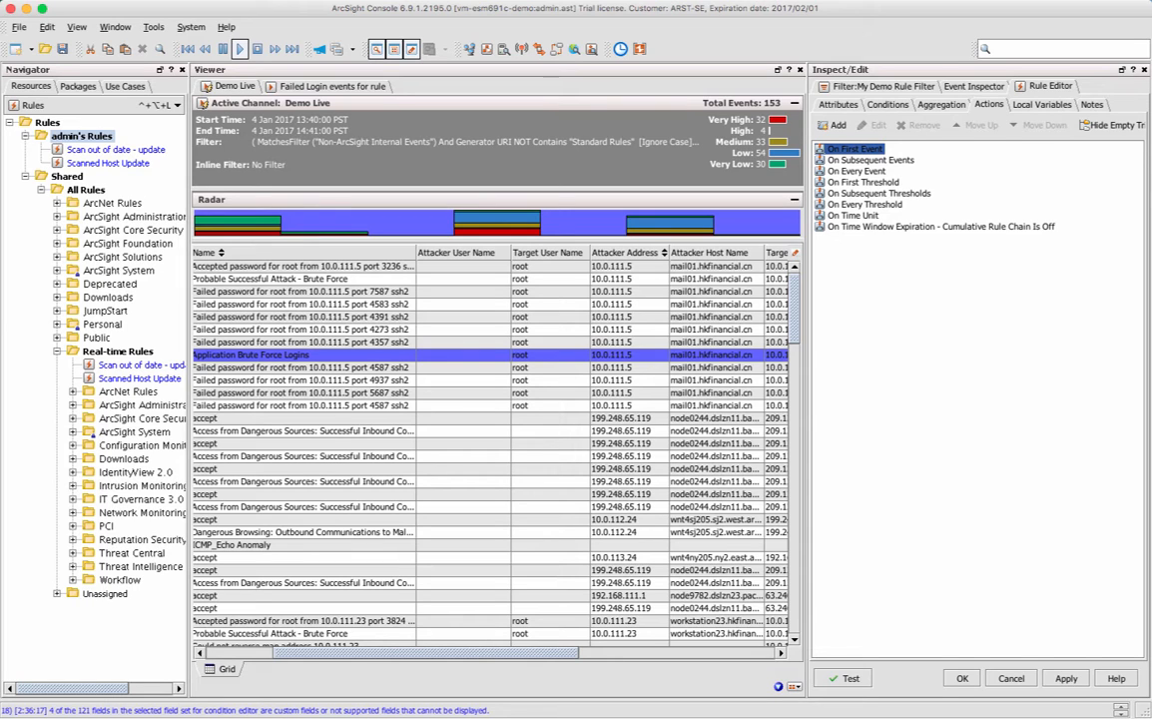
{"action": "left_click", "coordinate": [865, 205]}
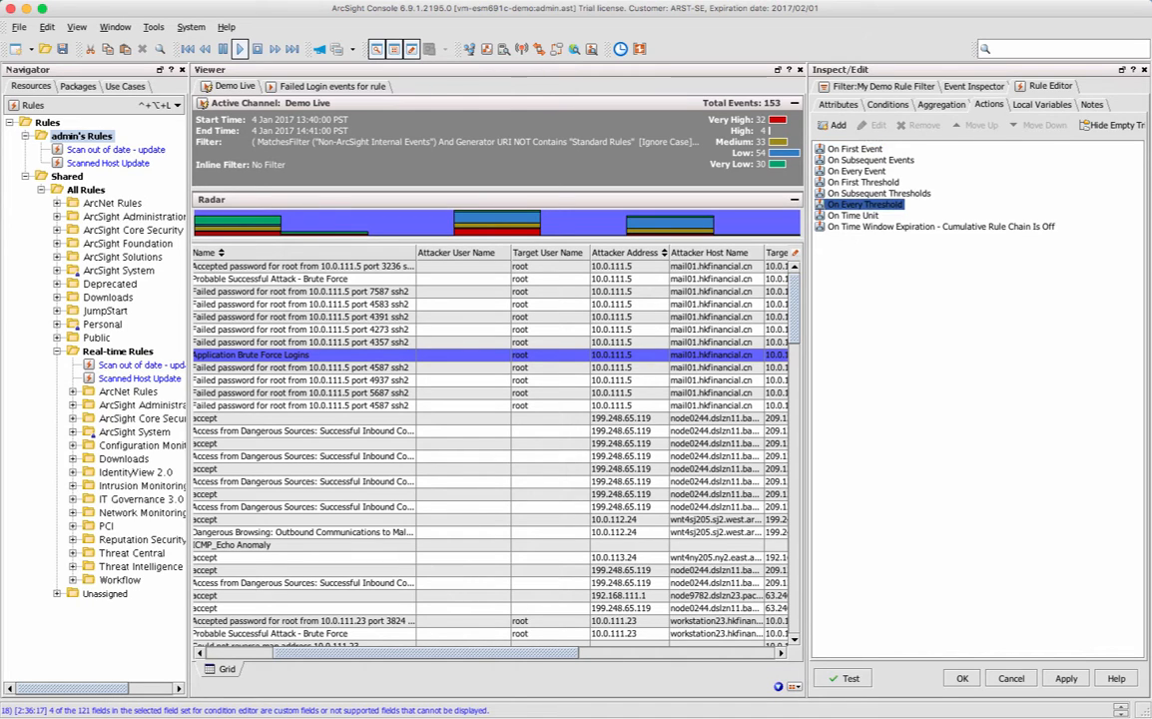
{"action": "right_click", "coordinate": [865, 205]}
{"action": "left_click", "coordinate": [833, 211]}
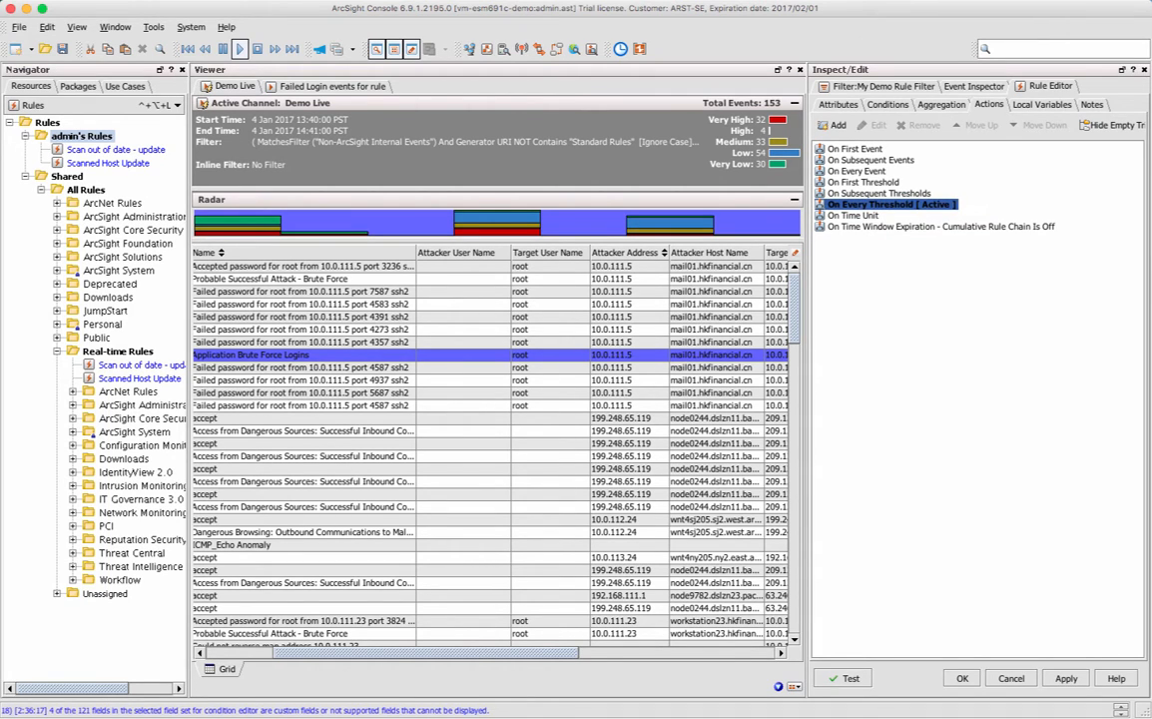
Start a Set Event Field action for the On Every Threshold trigger
{"action": "right_click", "coordinate": [848, 206]}
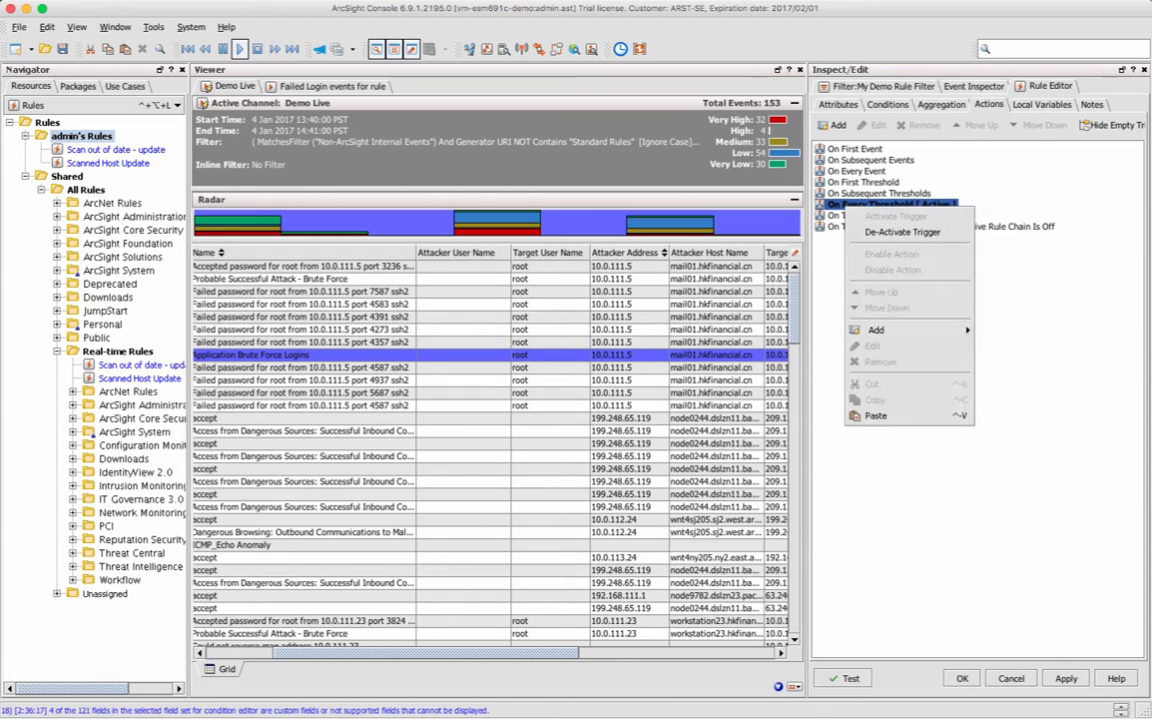
{"action": "mouse_move", "coordinate": [876, 330]}
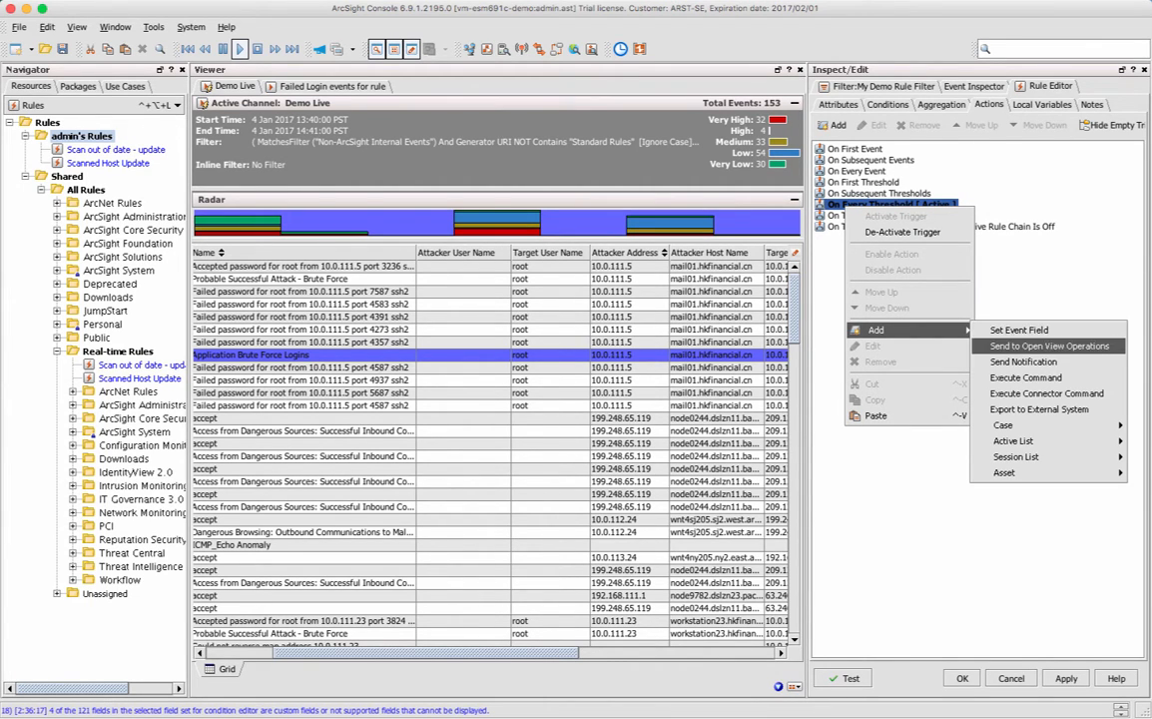
{"action": "left_click", "coordinate": [1018, 329]}
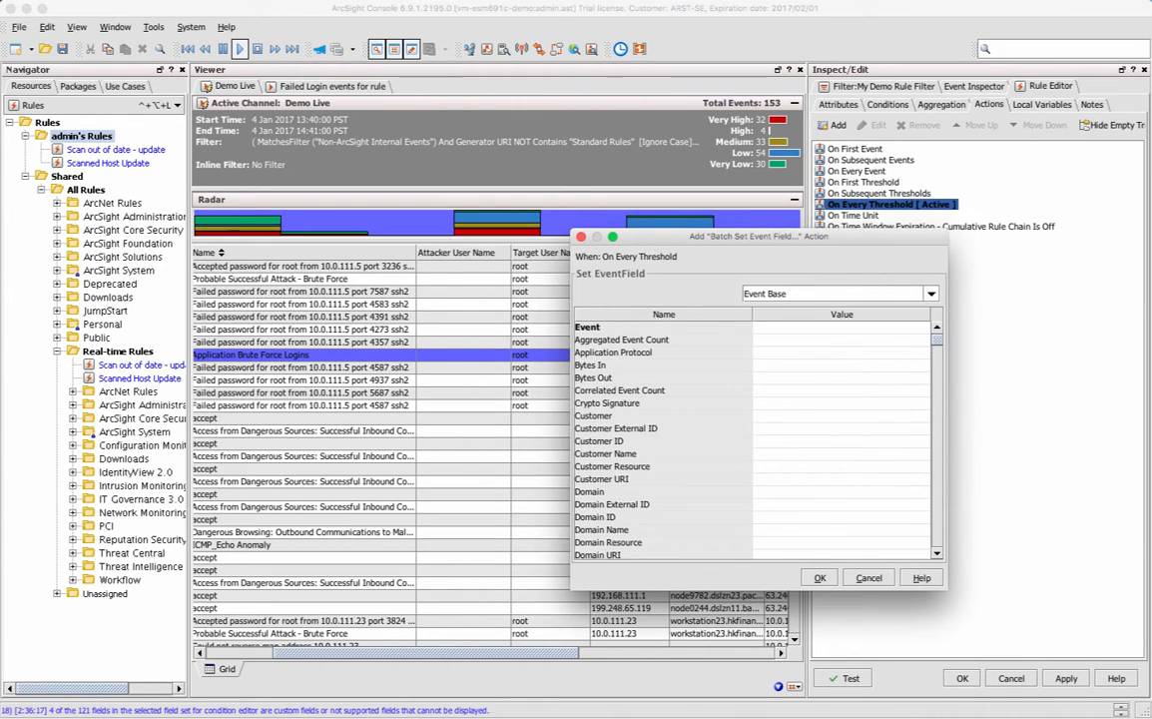
Set the Category Behavior field to /Authentication/Verify in the On Every Threshold event field action
{"action": "scroll", "coordinate": [754, 439], "scroll_direction": "down", "scroll_amount": 15}
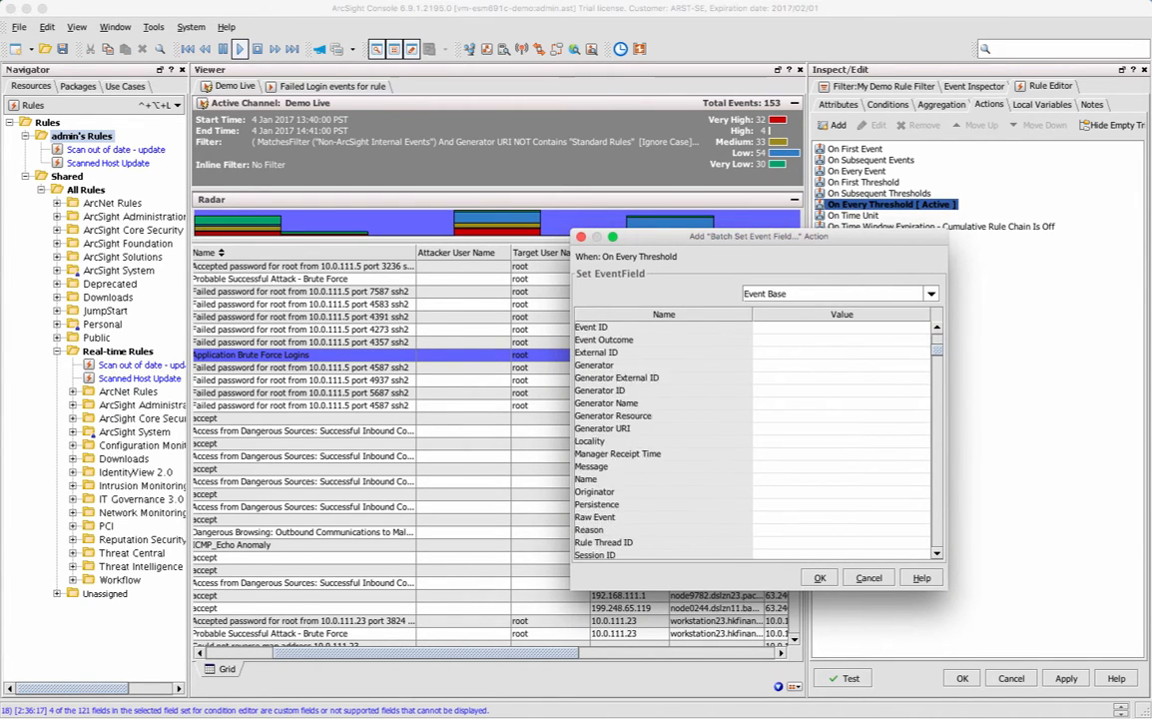
{"action": "scroll", "coordinate": [753, 439], "scroll_direction": "down", "scroll_amount": 15}
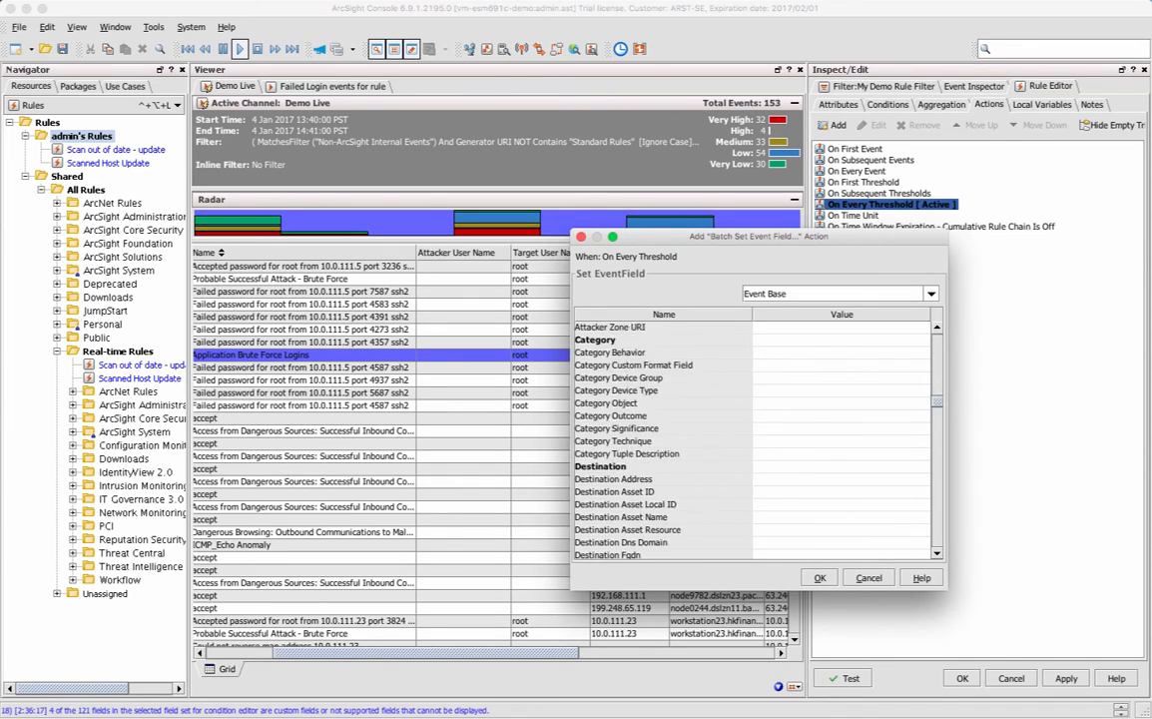
{"action": "scroll", "coordinate": [754, 439], "scroll_direction": "up", "scroll_amount": 1}
{"action": "left_click", "coordinate": [831, 353]}
{"action": "left_click", "coordinate": [909, 352]}
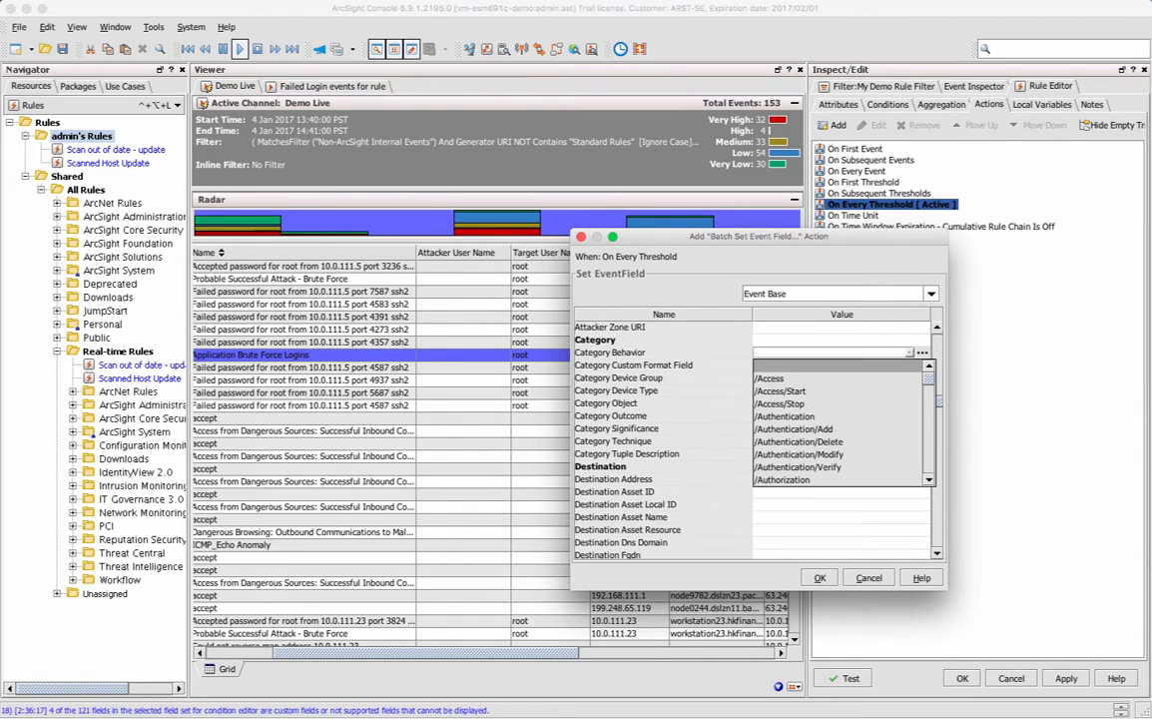
{"action": "scroll", "coordinate": [885, 415], "scroll_direction": "down", "scroll_amount": 5}
{"action": "scroll", "coordinate": [885, 415], "scroll_direction": "down", "scroll_amount": 3}
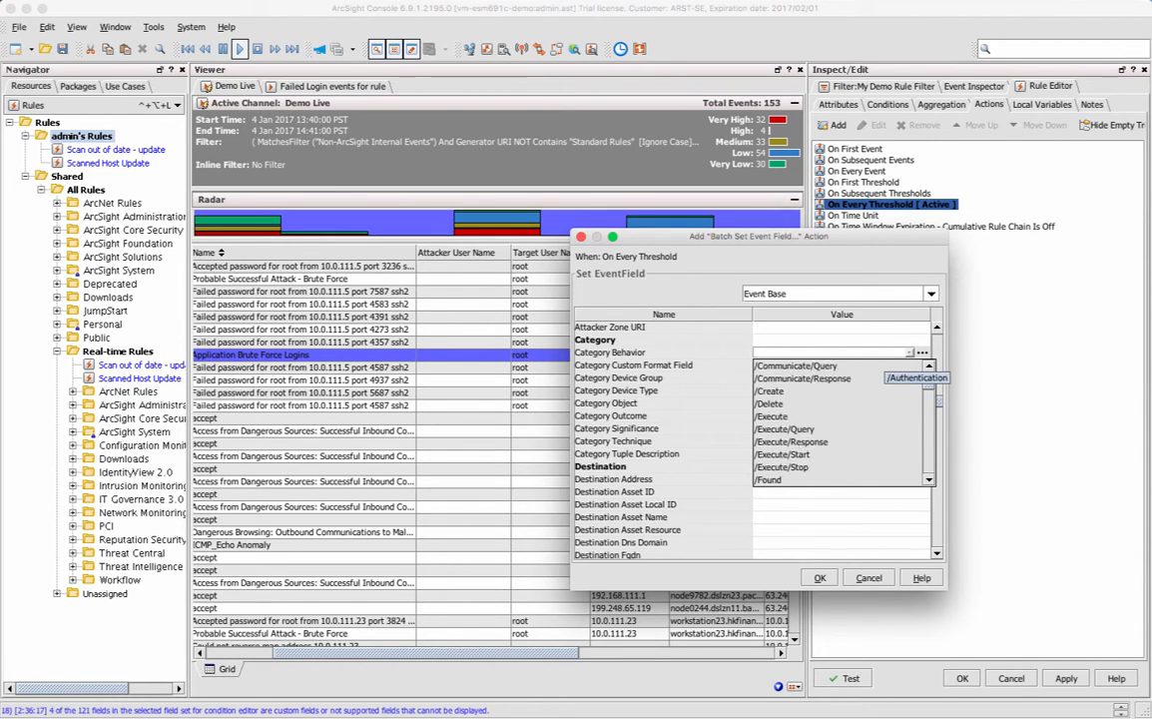
{"action": "scroll", "coordinate": [885, 415], "scroll_direction": "up", "scroll_amount": 6}
{"action": "scroll", "coordinate": [885, 415], "scroll_direction": "down", "scroll_amount": 4}
{"action": "scroll", "coordinate": [886, 415], "scroll_direction": "down", "scroll_amount": 10}
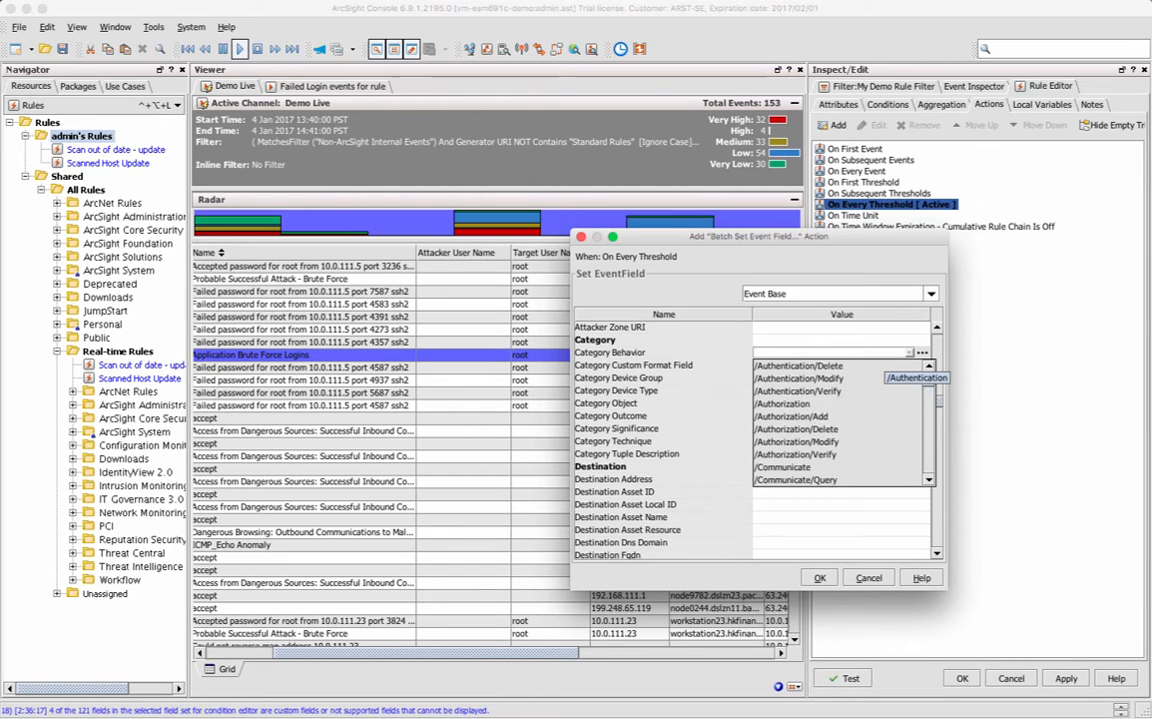
{"action": "scroll", "coordinate": [885, 416], "scroll_direction": "down", "scroll_amount": 3}
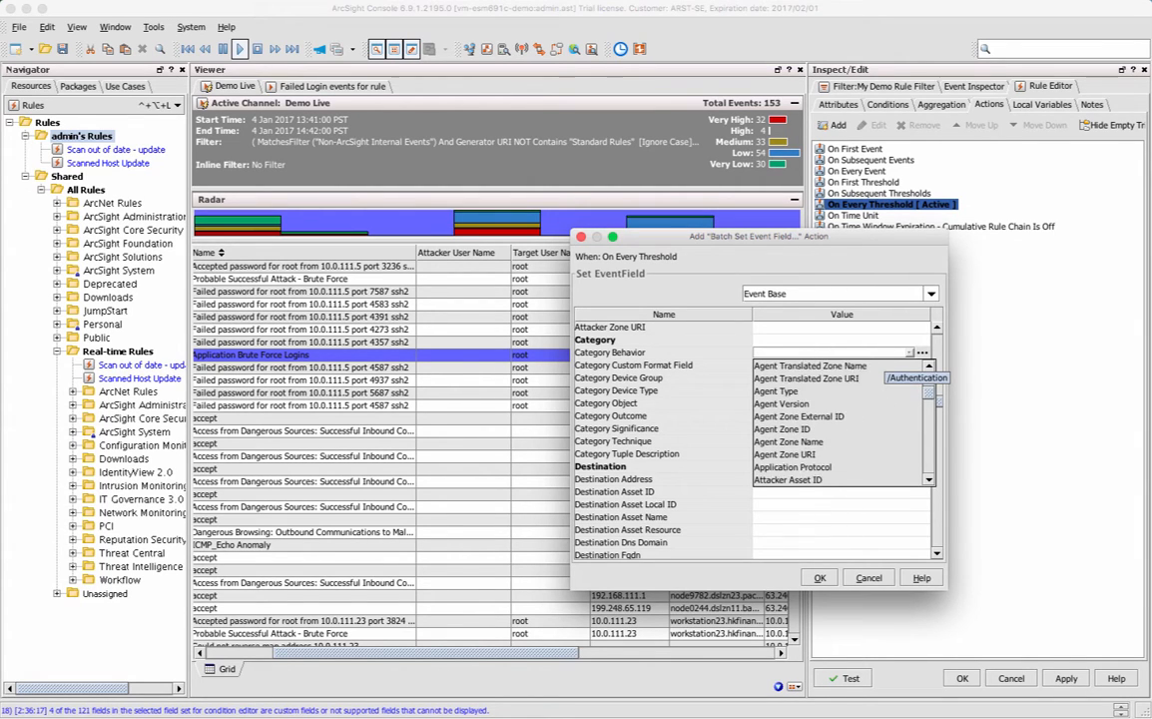
{"action": "scroll", "coordinate": [885, 415], "scroll_direction": "up", "scroll_amount": 8}
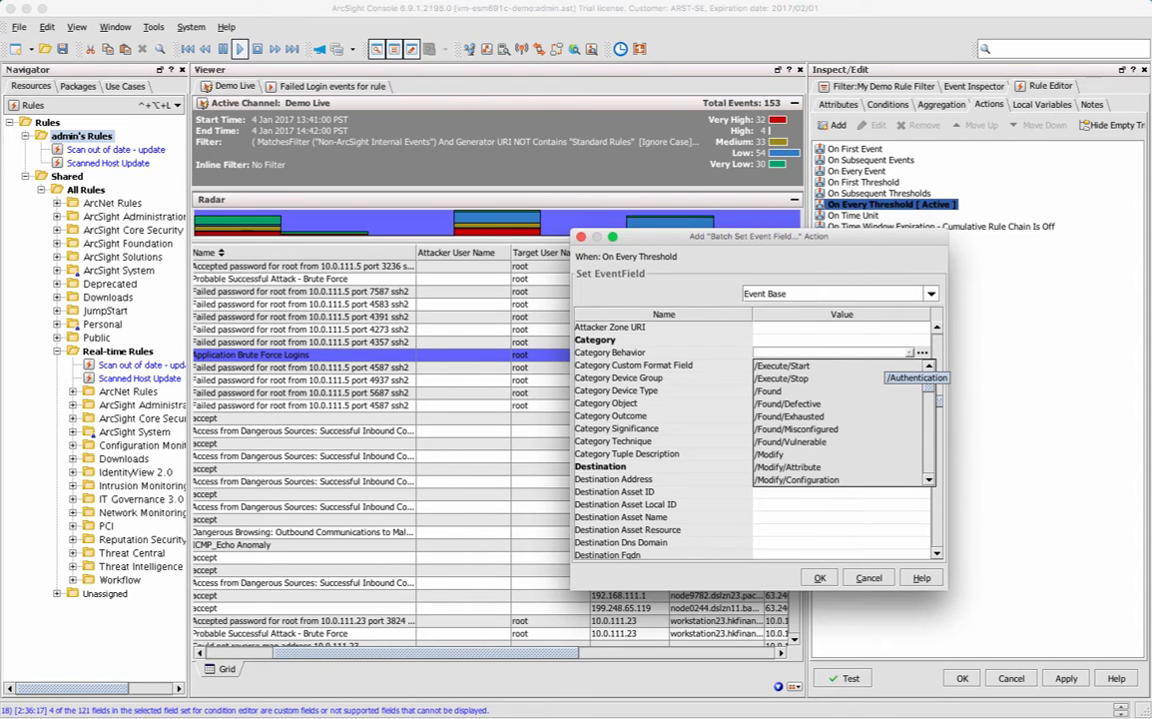
{"action": "scroll", "coordinate": [885, 415], "scroll_direction": "up", "scroll_amount": 5}
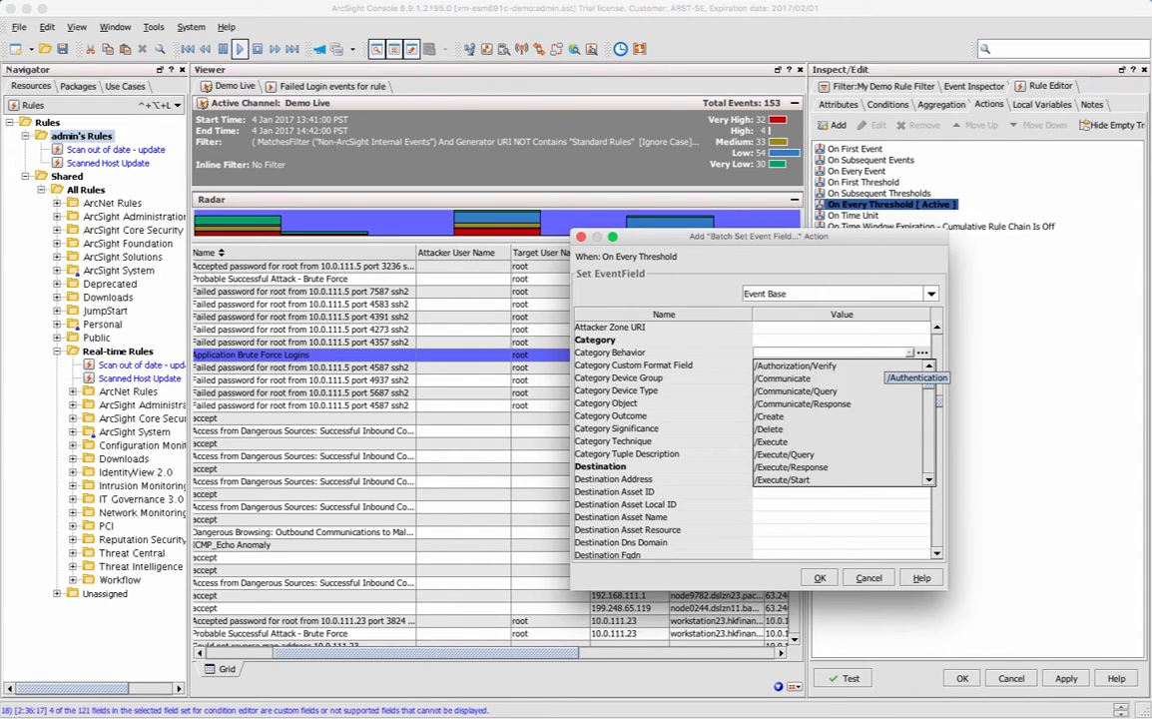
{"action": "scroll", "coordinate": [886, 415], "scroll_direction": "up", "scroll_amount": 3}
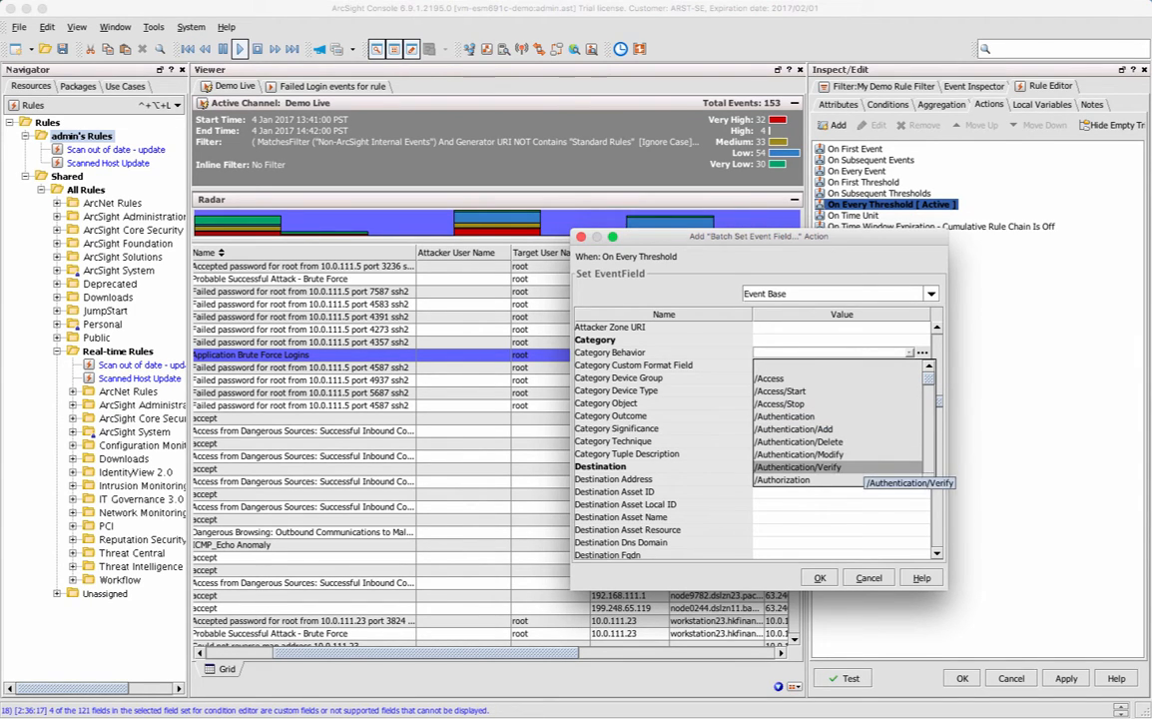
{"action": "left_click", "coordinate": [839, 466]}
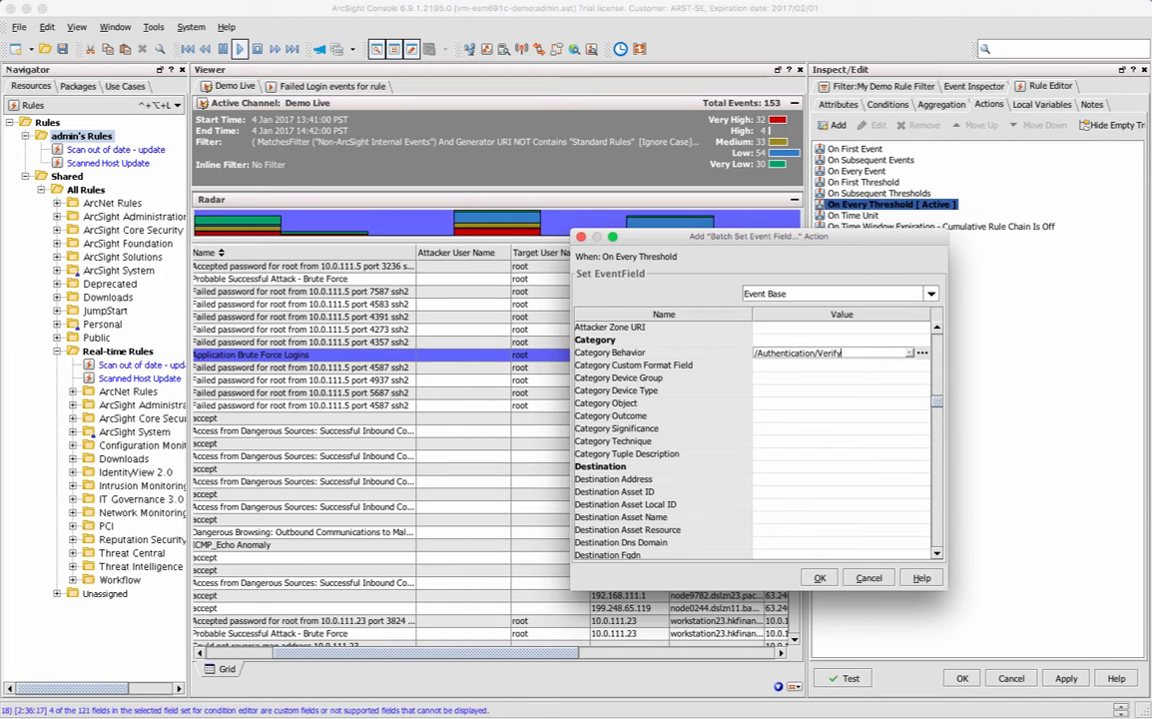
Set the Category Technique field to /Brute Force/Login and the Category Significance field to /Hostile
{"action": "left_click", "coordinate": [834, 442]}
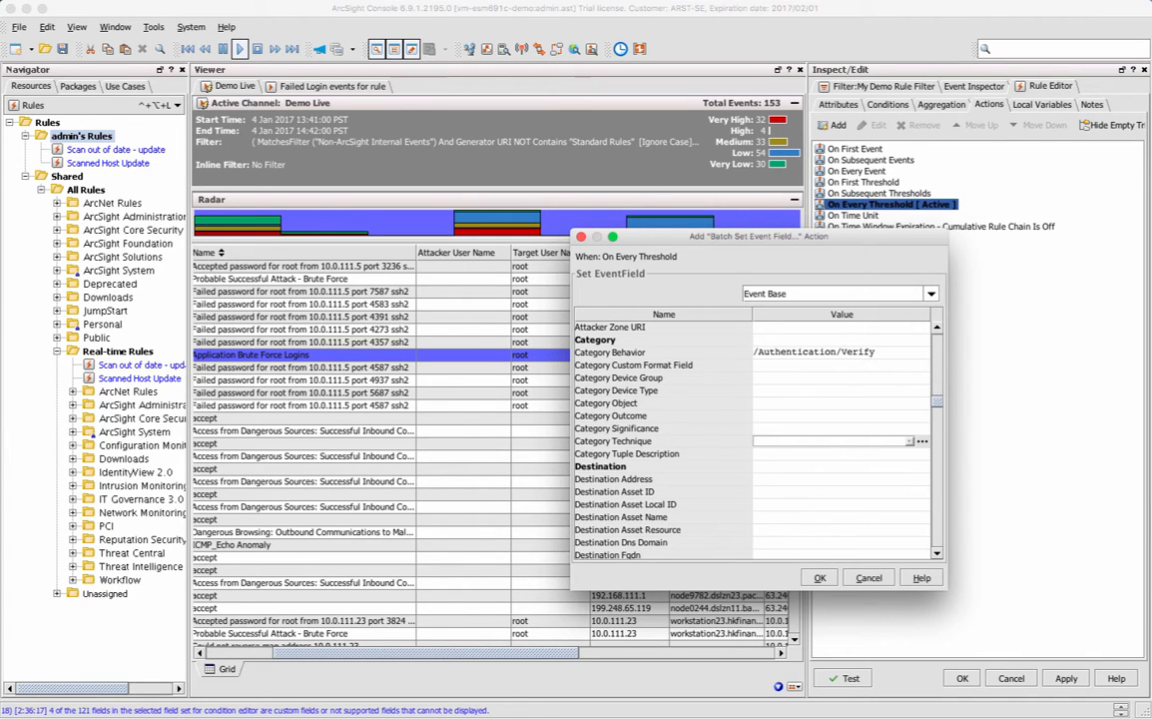
{"action": "left_click", "coordinate": [910, 442]}
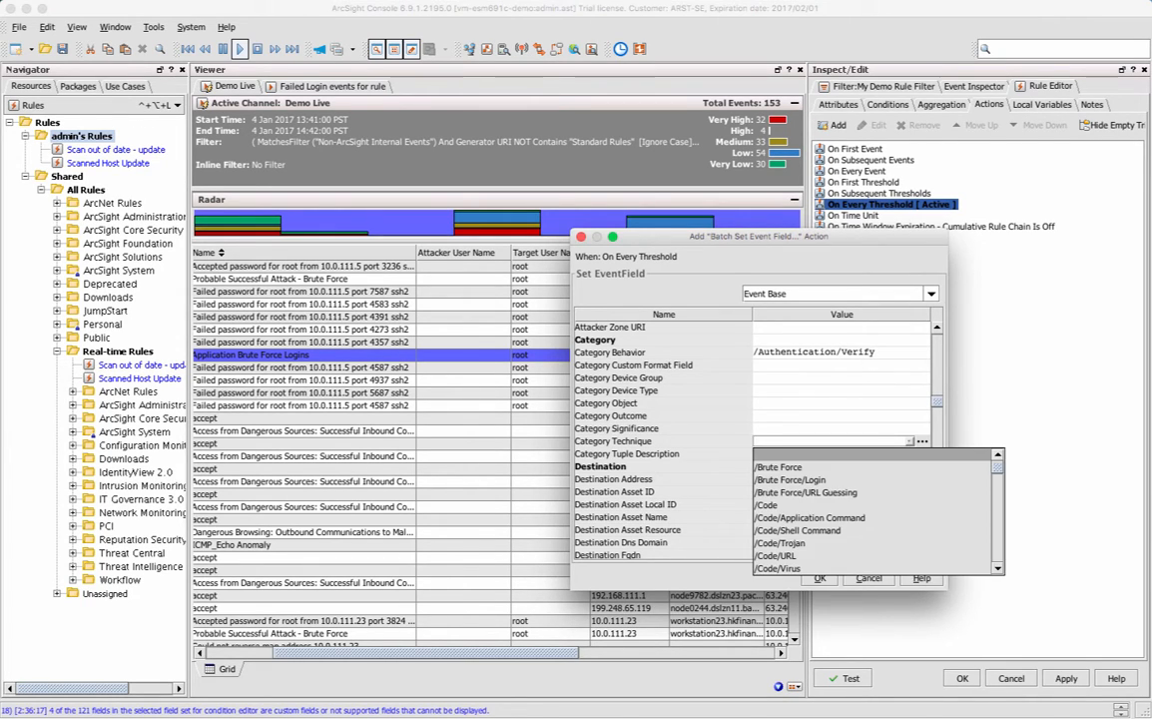
{"action": "left_click", "coordinate": [789, 480]}
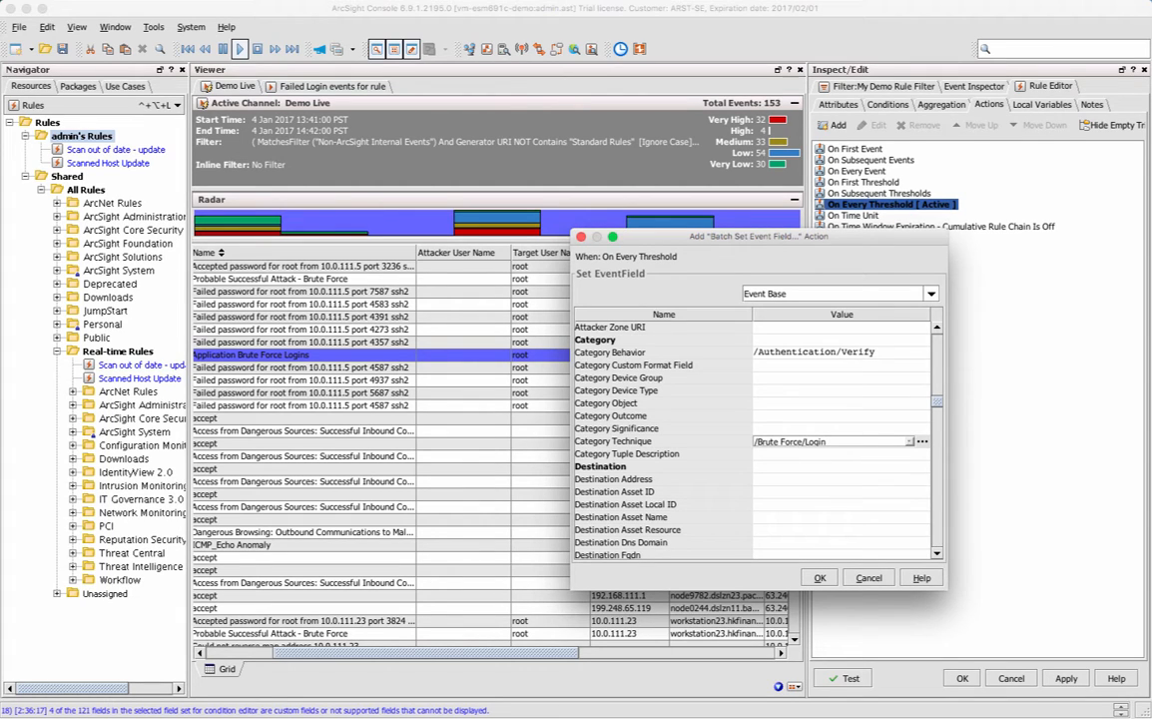
{"action": "left_click", "coordinate": [832, 428]}
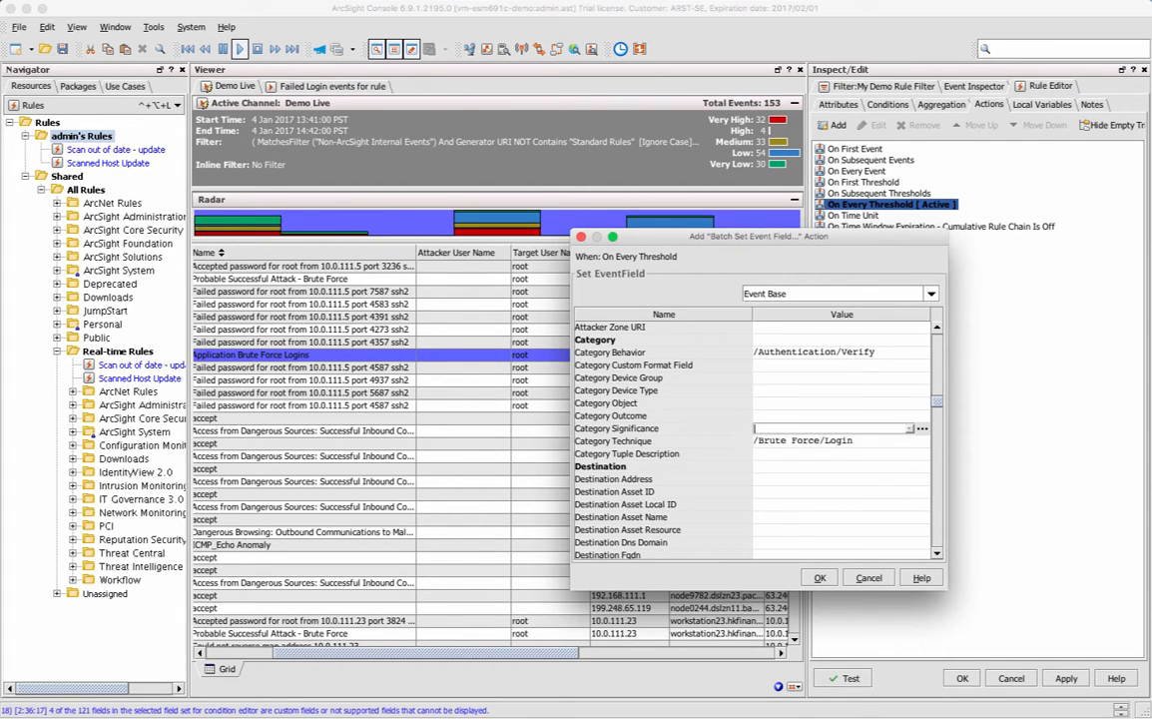
{"action": "left_click", "coordinate": [910, 430]}
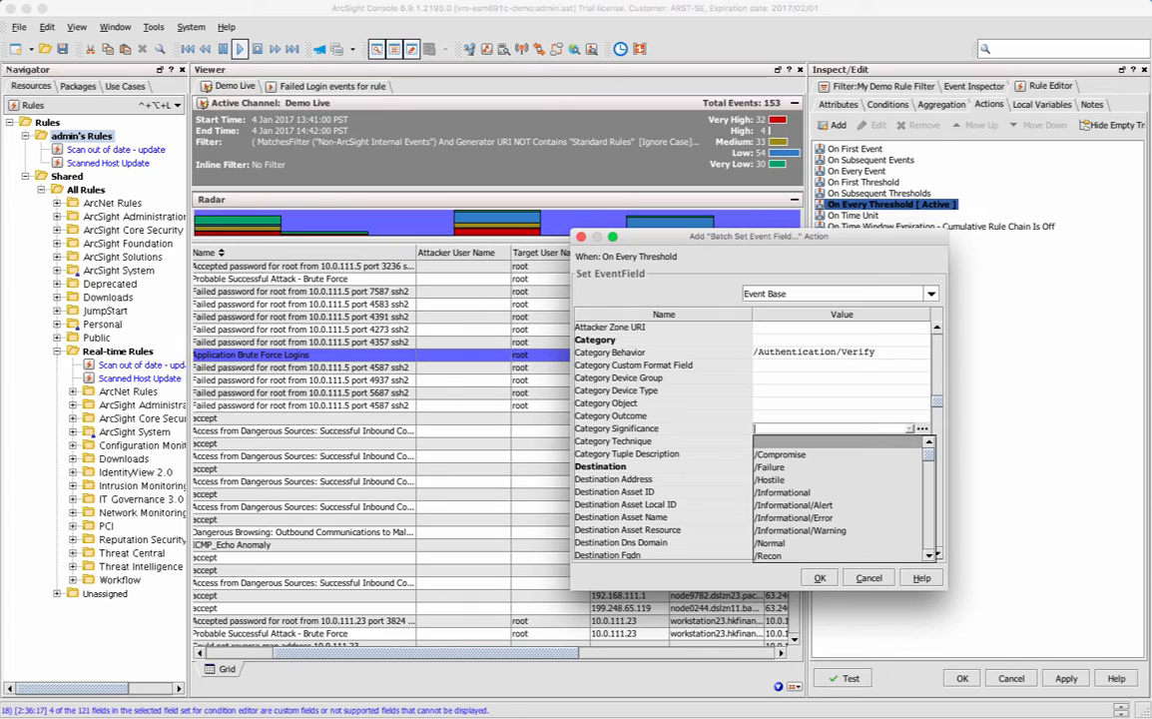
{"action": "left_click", "coordinate": [790, 480]}
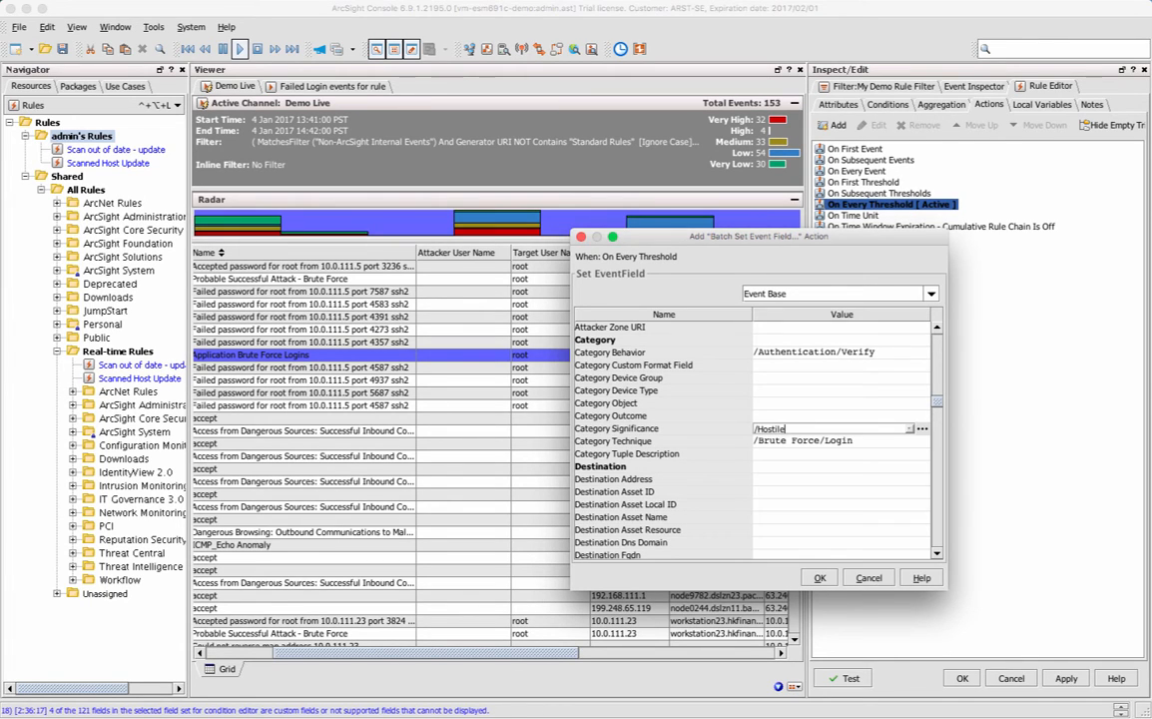
{"action": "left_click", "coordinate": [831, 466]}
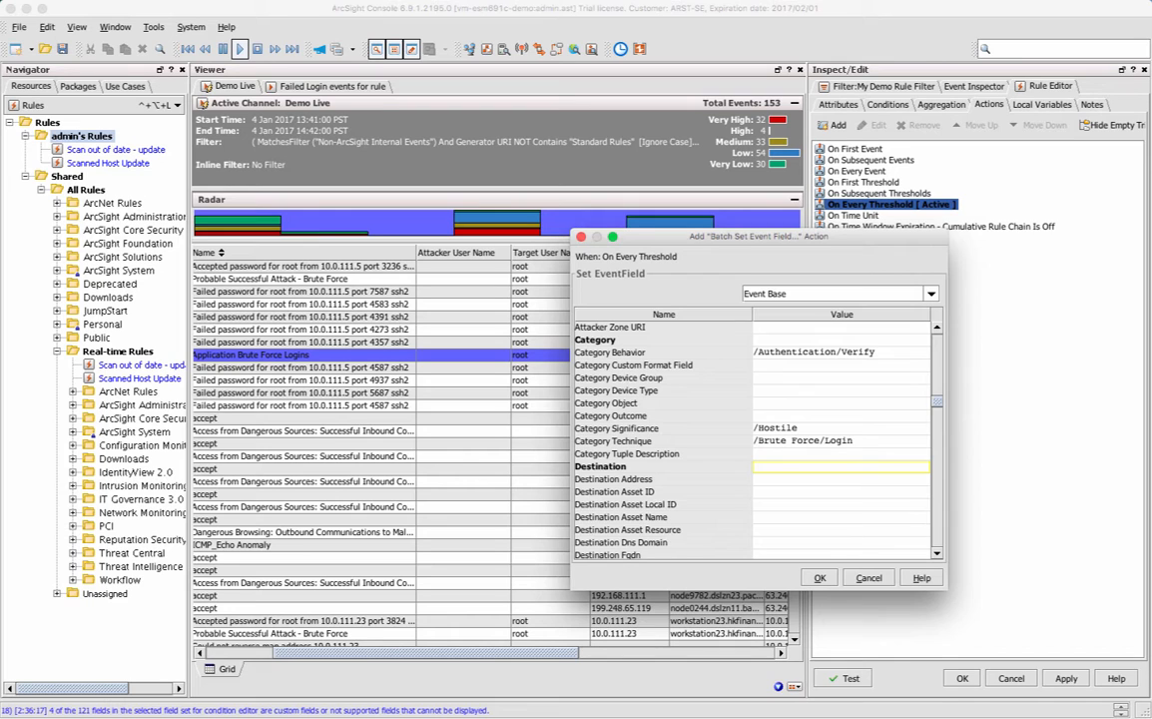
Set the Threat group's Priority to 7 in the action, and save the rule with the recommended Zone Resource fields added
{"action": "scroll", "coordinate": [831, 466], "scroll_direction": "down", "scroll_amount": 20}
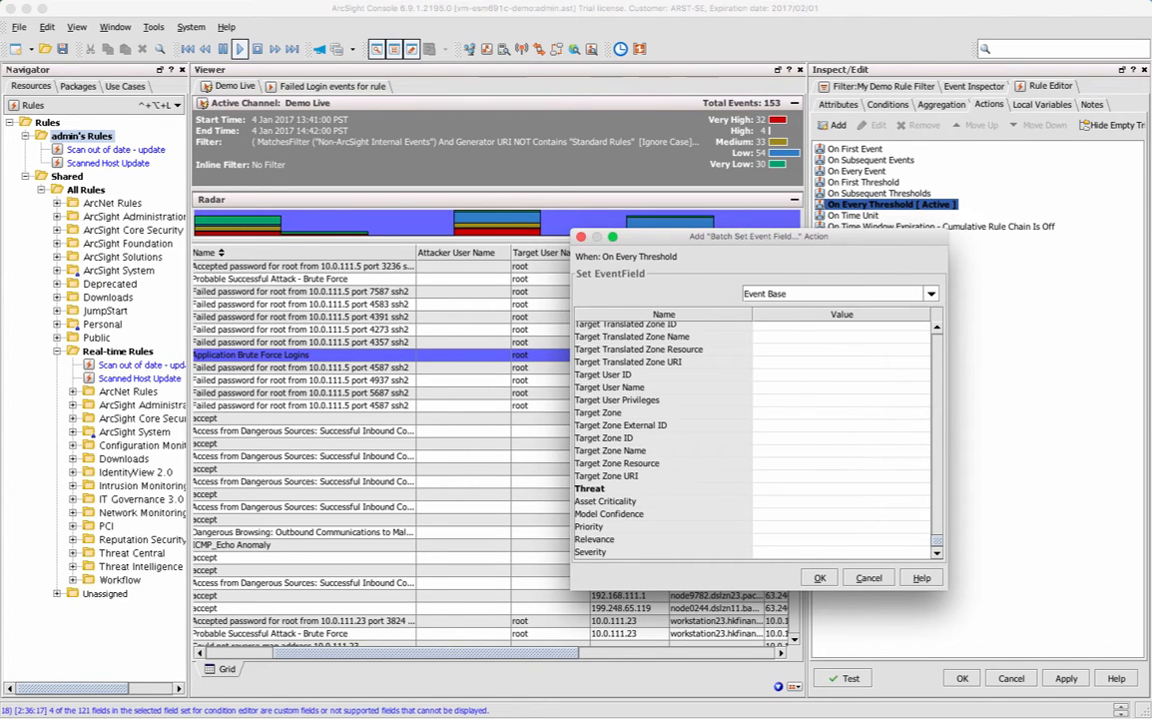
{"action": "left_click", "coordinate": [831, 528]}
{"action": "left_click", "coordinate": [910, 527]}
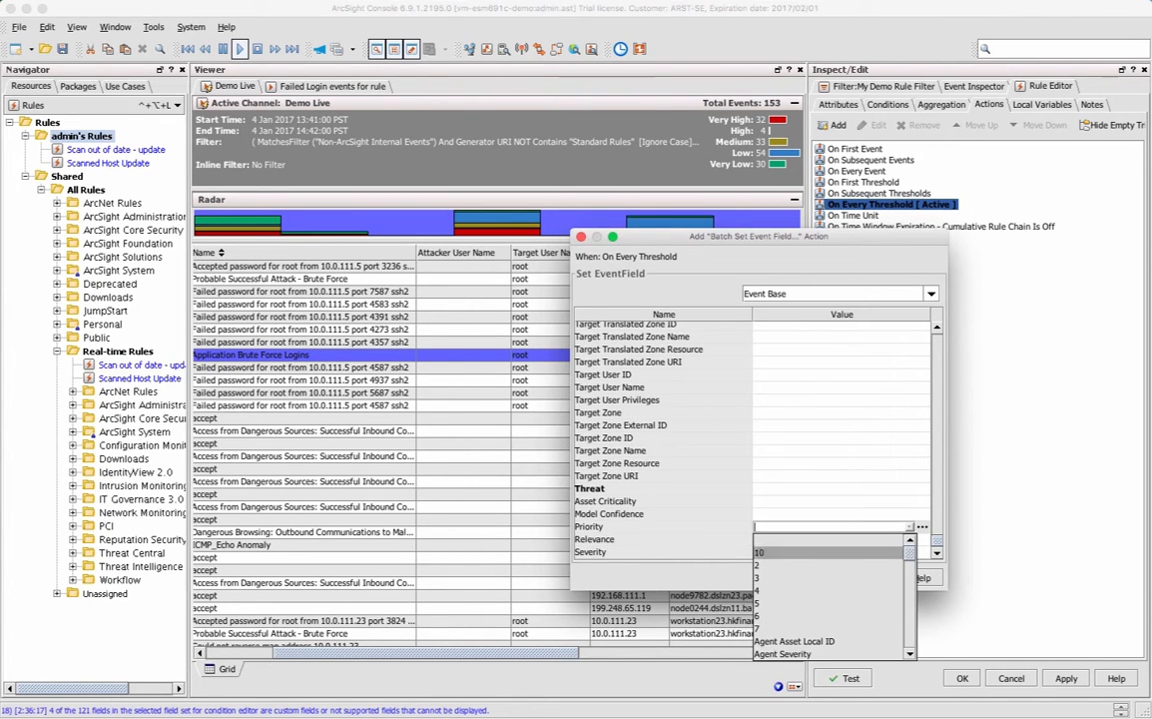
{"action": "left_click", "coordinate": [869, 629]}
{"action": "type", "text": "7"}
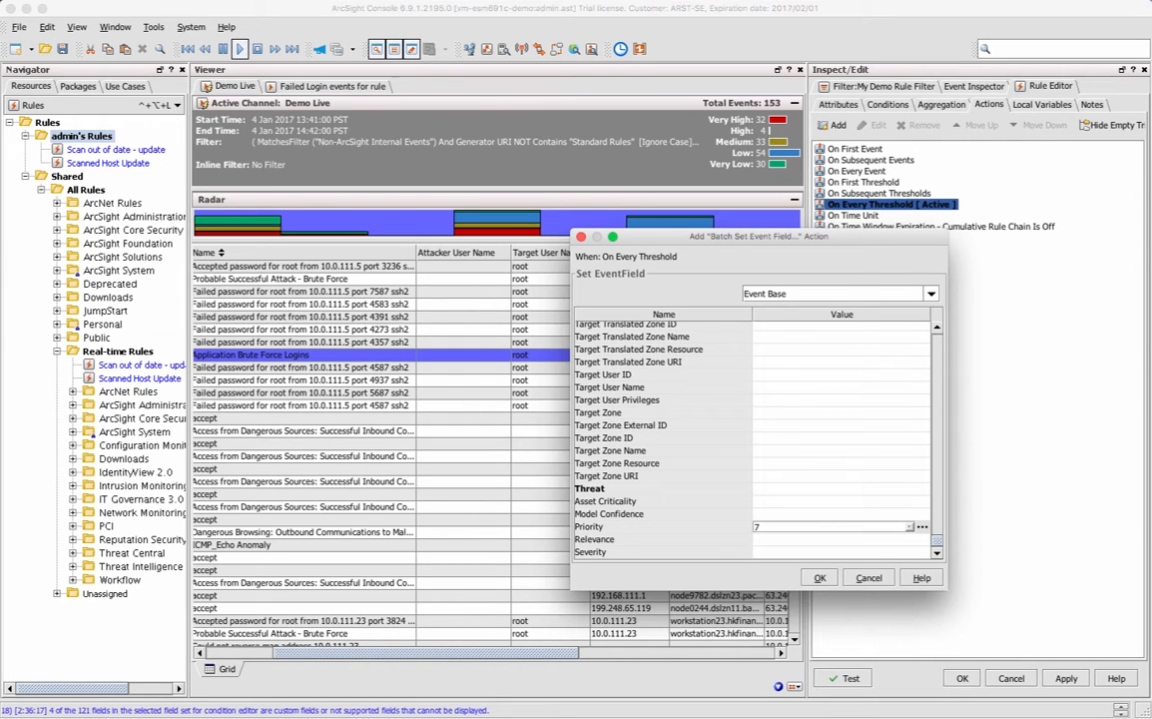
{"action": "left_click", "coordinate": [831, 476]}
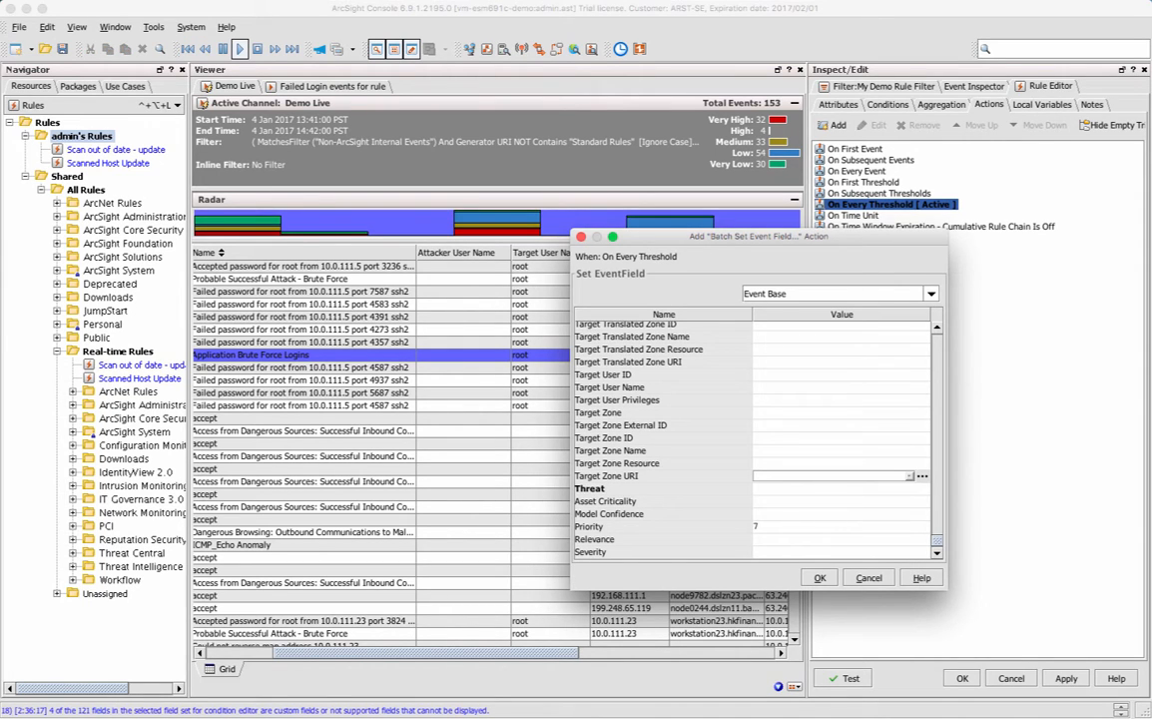
{"action": "left_click", "coordinate": [819, 578]}
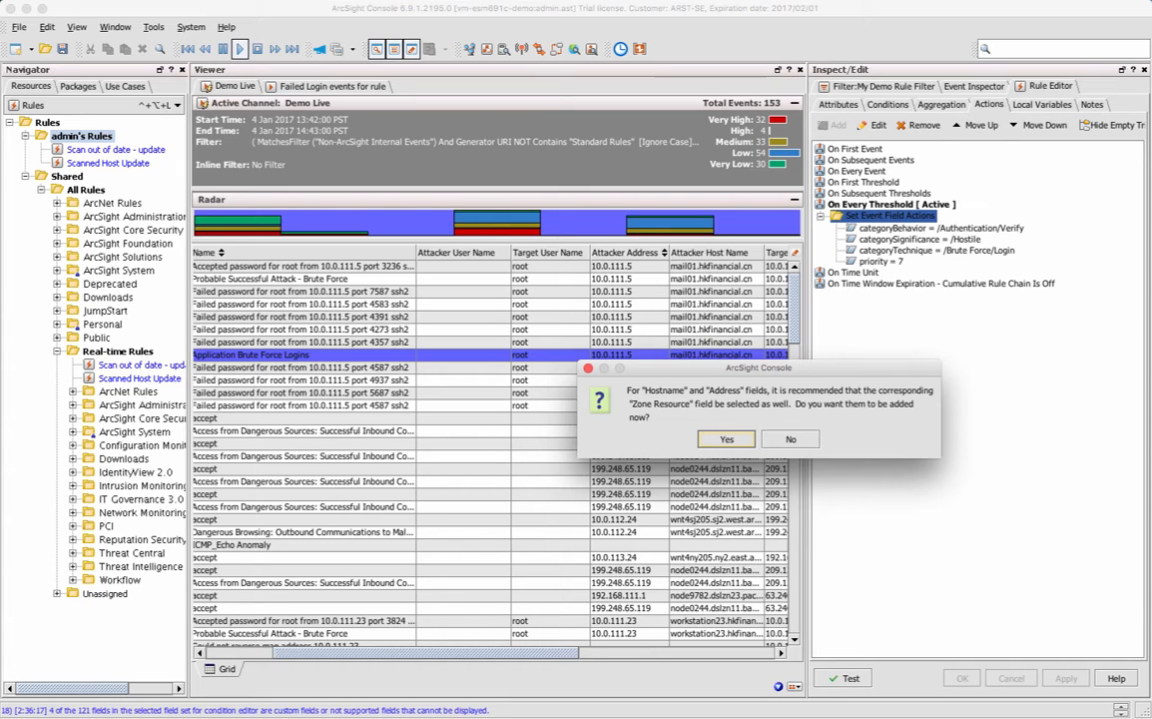
{"action": "key", "text": "Return"}
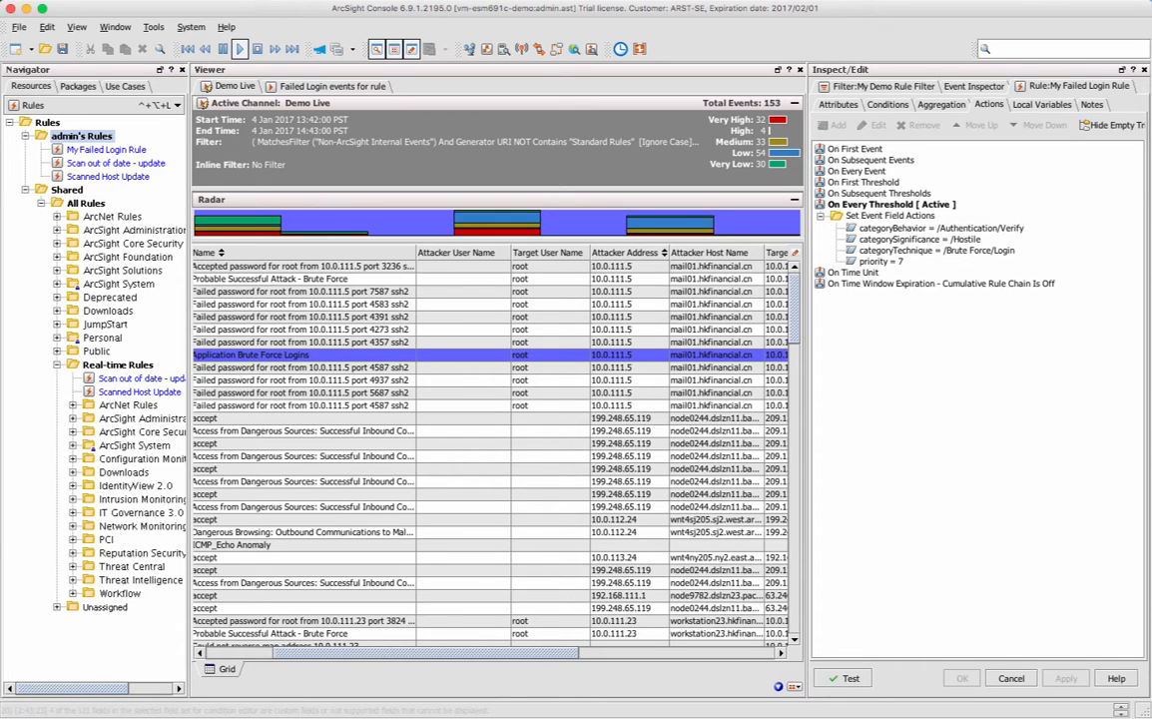
Review the rule's conditions summary and inspect the details of a Probable Successful Attack - Brute Force event in the live channel
{"action": "left_click", "coordinate": [887, 105]}
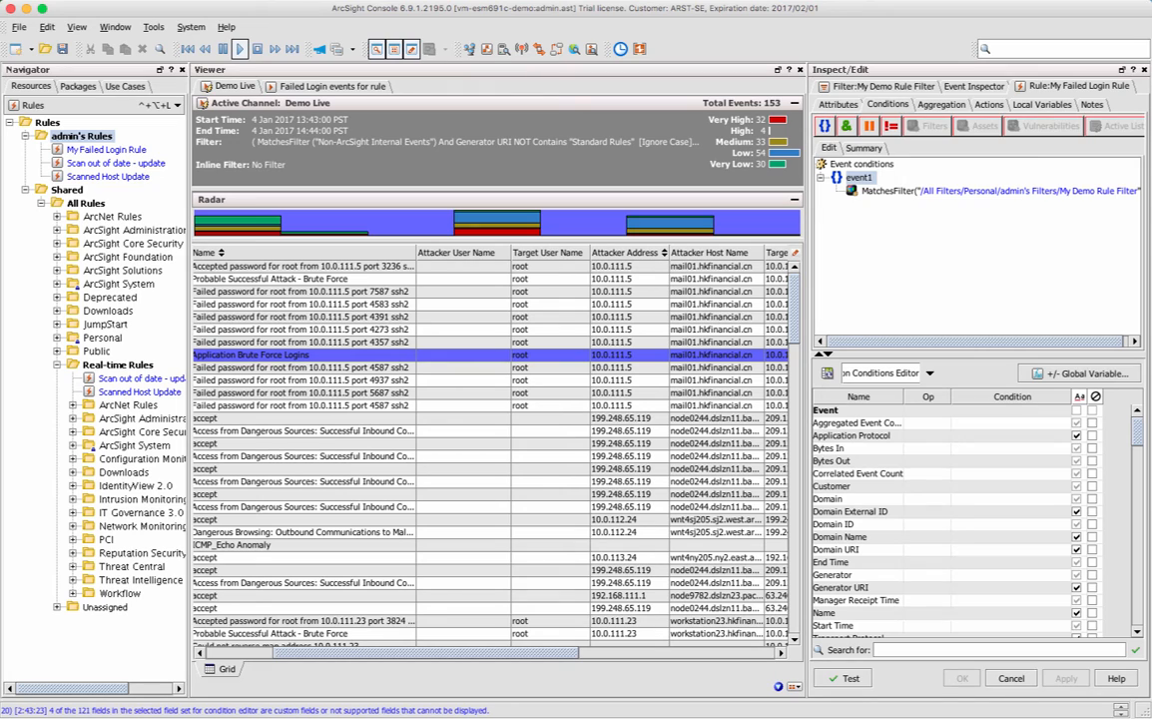
{"action": "left_click", "coordinate": [863, 148]}
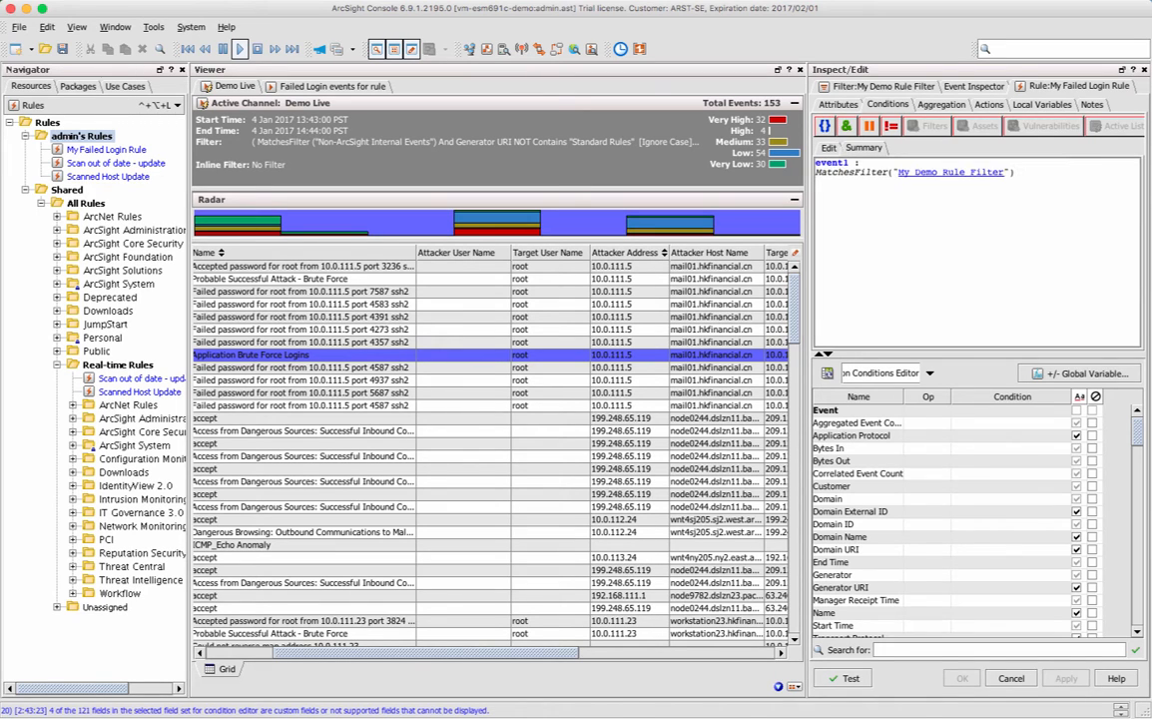
{"action": "mouse_move", "coordinate": [949, 171]}
{"action": "scroll", "coordinate": [489, 449], "scroll_direction": "left", "scroll_amount": 3}
{"action": "scroll", "coordinate": [449, 400], "scroll_direction": "down", "scroll_amount": 2}
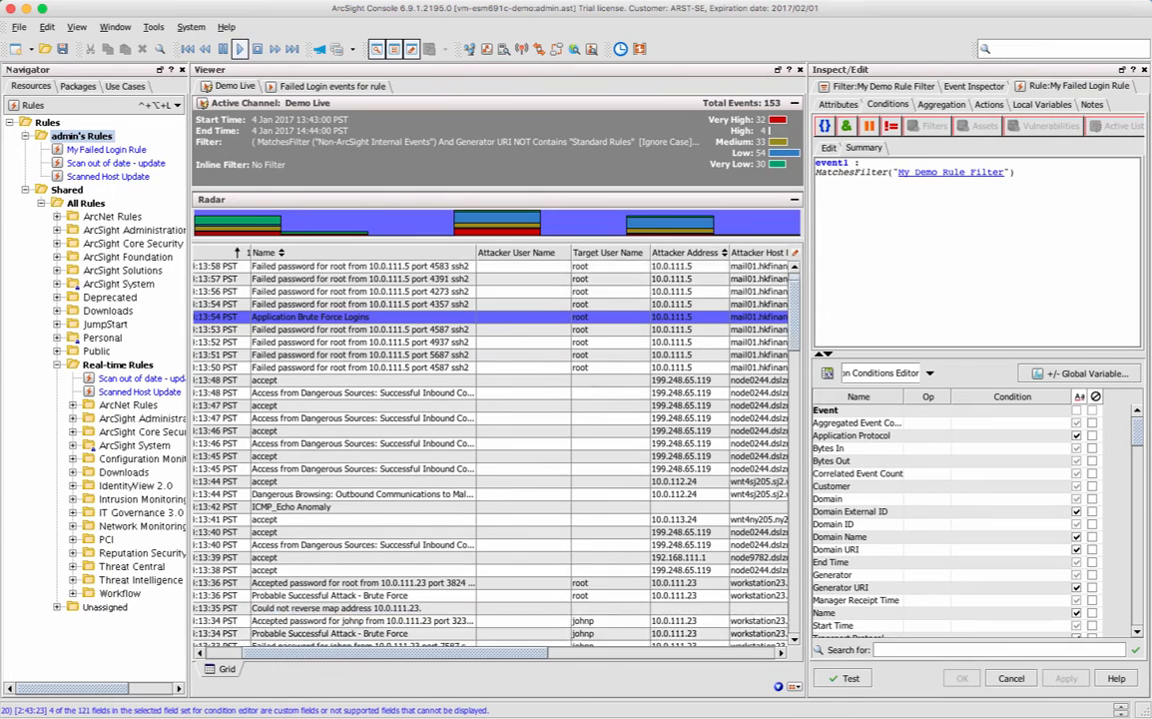
{"action": "left_click", "coordinate": [329, 595]}
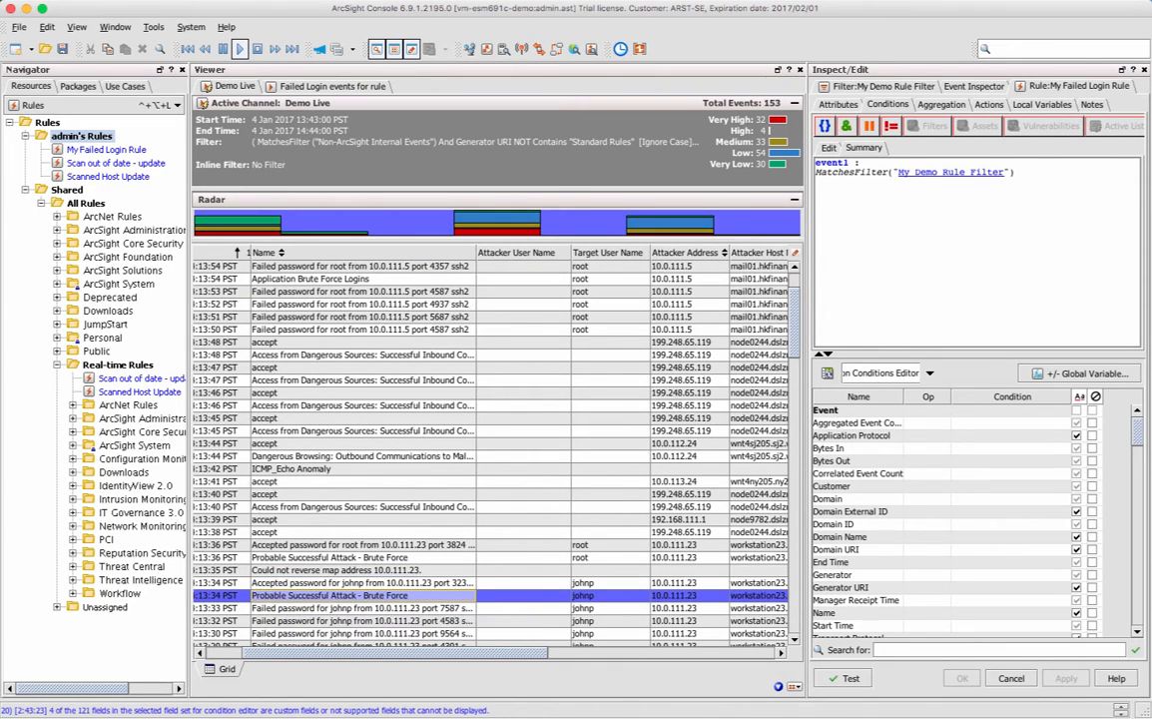
{"action": "double_click", "coordinate": [330, 595]}
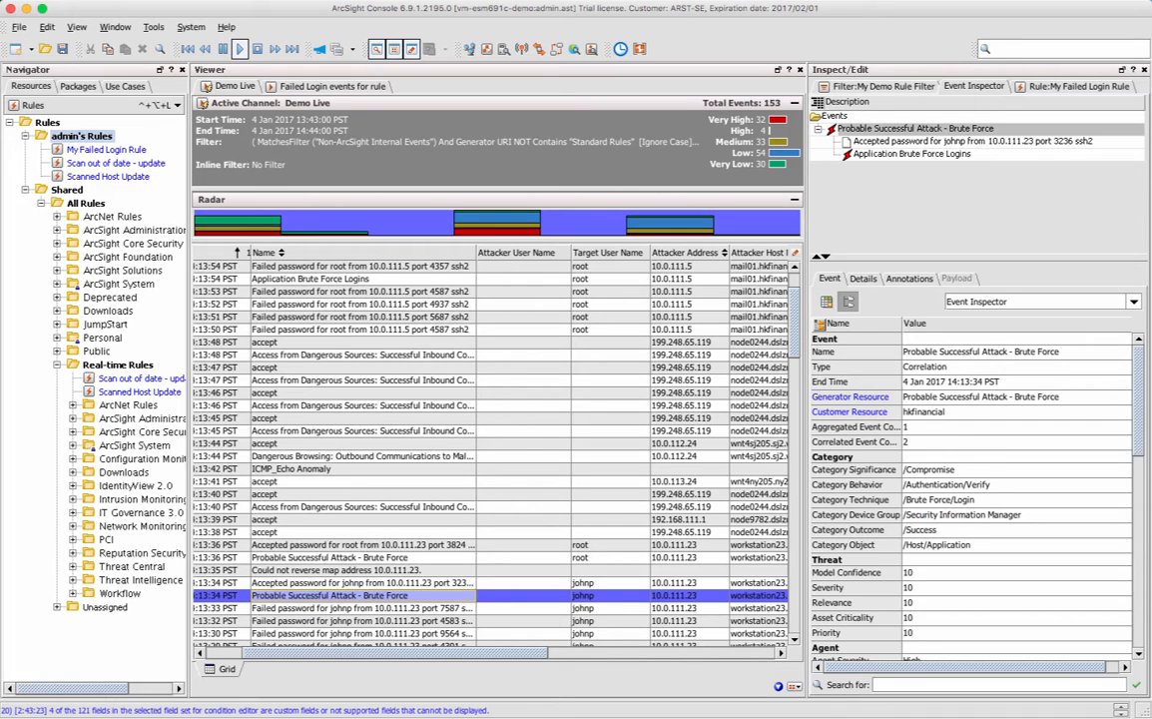
Add a Type = Base condition to event1 in My Failed Login Rule, alongside the existing filter match
{"action": "left_click", "coordinate": [1078, 87]}
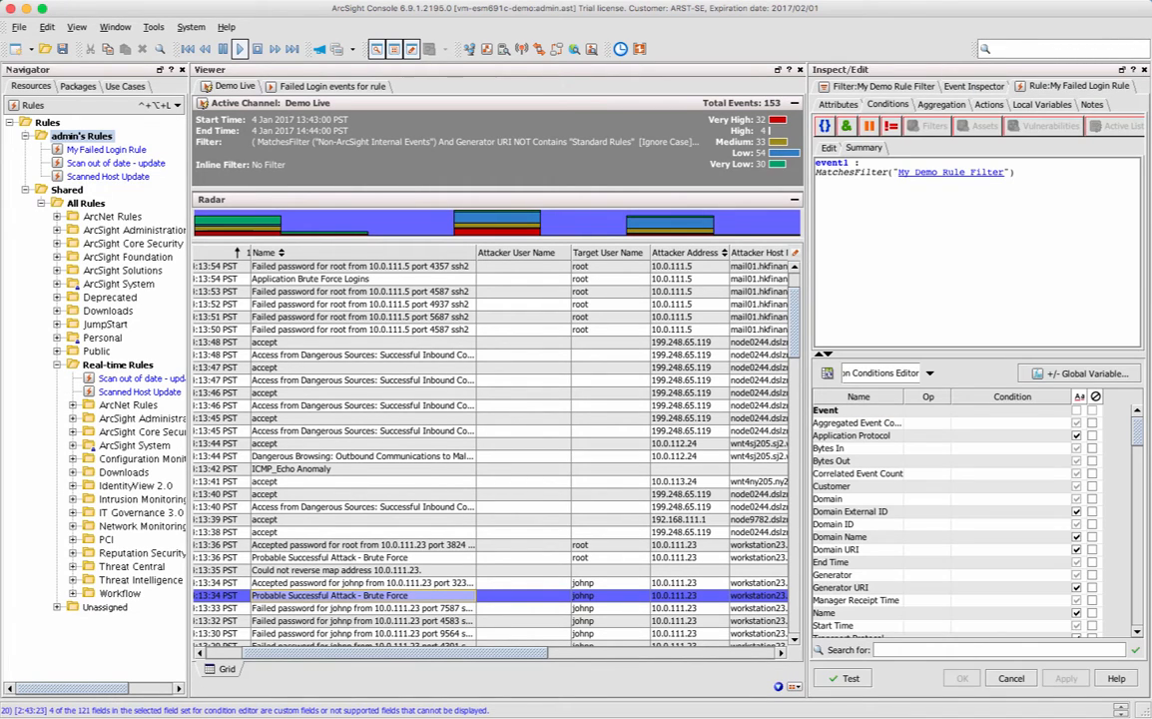
{"action": "left_click", "coordinate": [829, 147]}
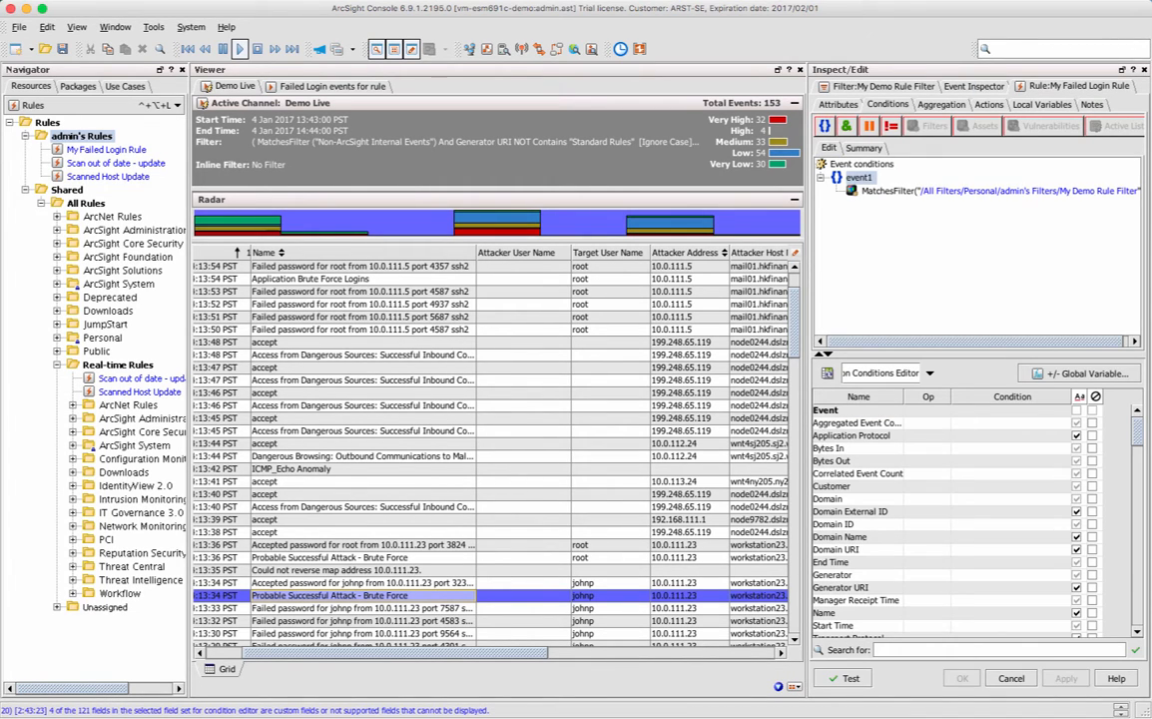
{"action": "scroll", "coordinate": [948, 519], "scroll_direction": "down", "scroll_amount": 3}
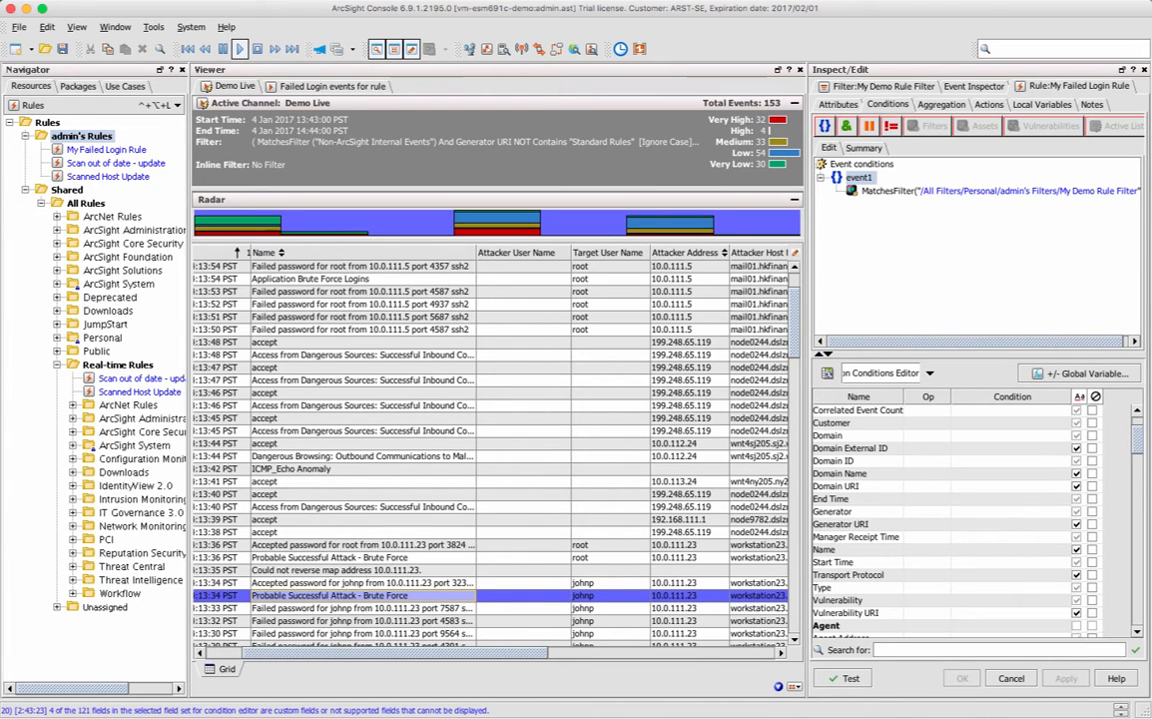
{"action": "left_click", "coordinate": [927, 588]}
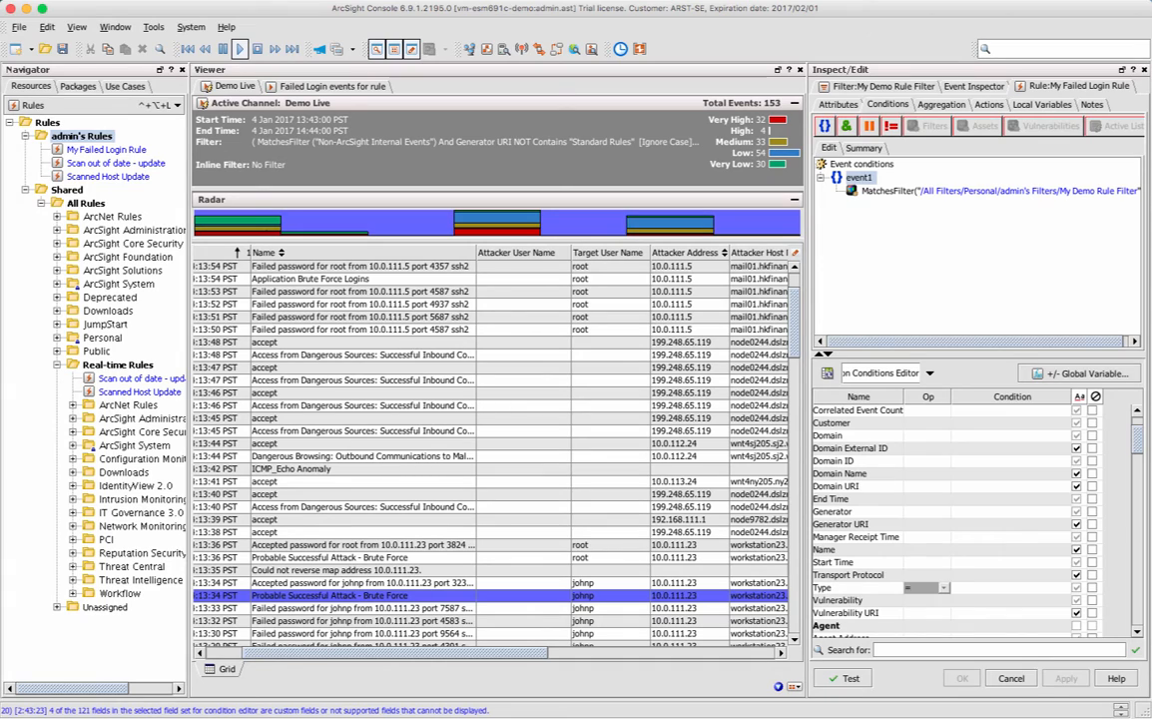
{"action": "left_click", "coordinate": [999, 588]}
{"action": "left_click", "coordinate": [1050, 588]}
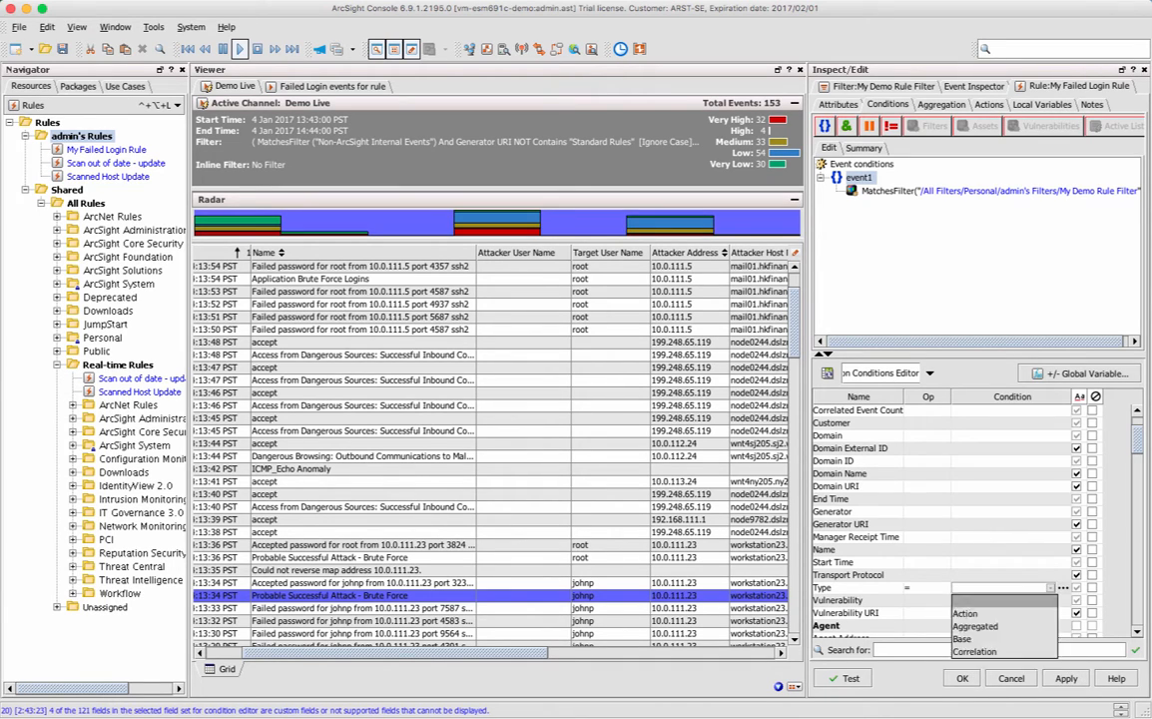
{"action": "left_click", "coordinate": [1050, 588]}
{"action": "left_click", "coordinate": [1050, 588]}
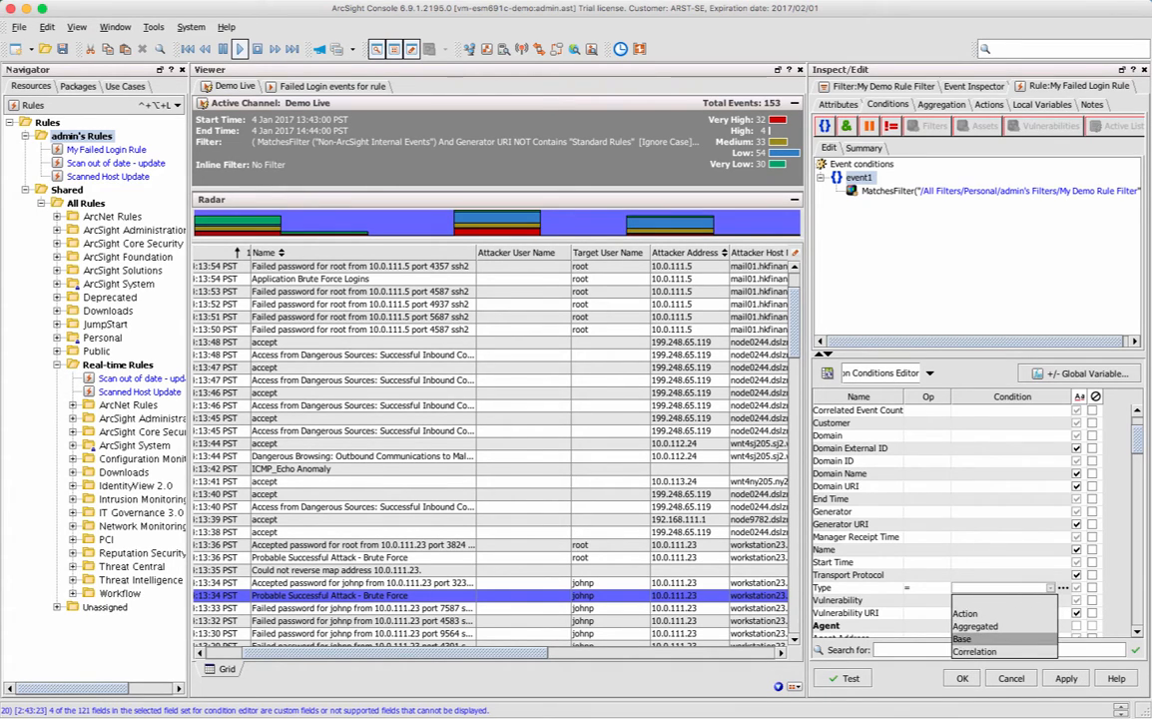
{"action": "left_click", "coordinate": [963, 638]}
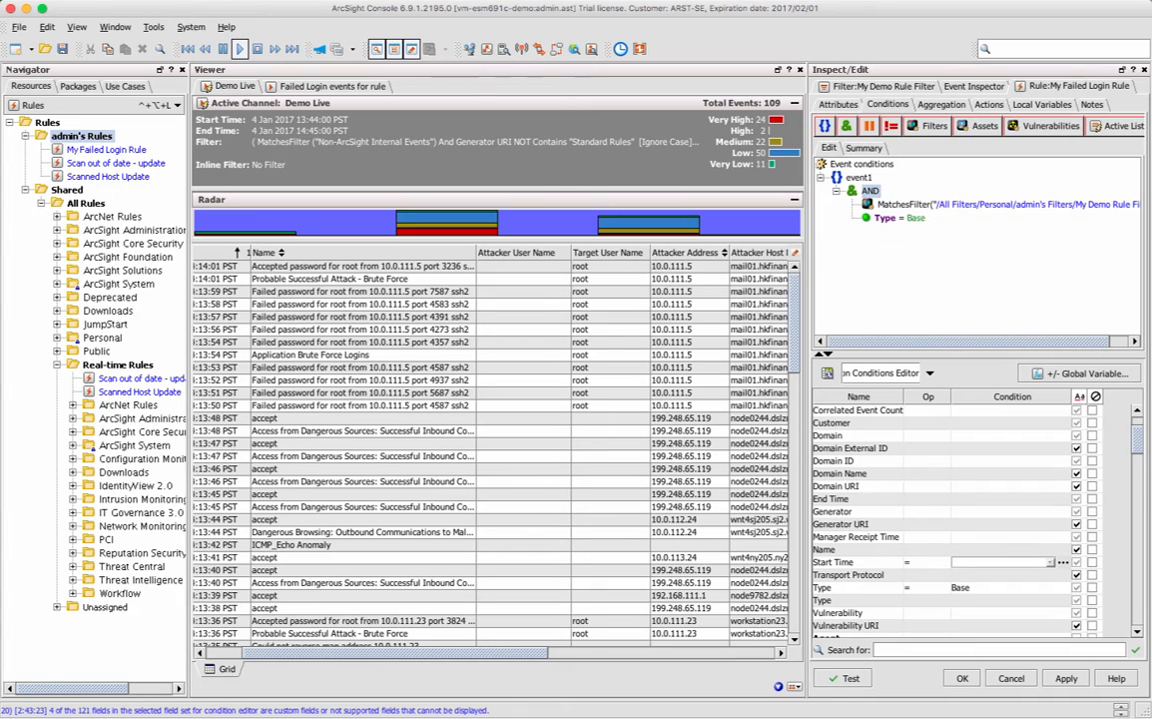
Review the conditions summary of My Failed Login Rule and save the rule, declining to add the recommended Zone Resource fields
{"action": "left_click", "coordinate": [864, 148]}
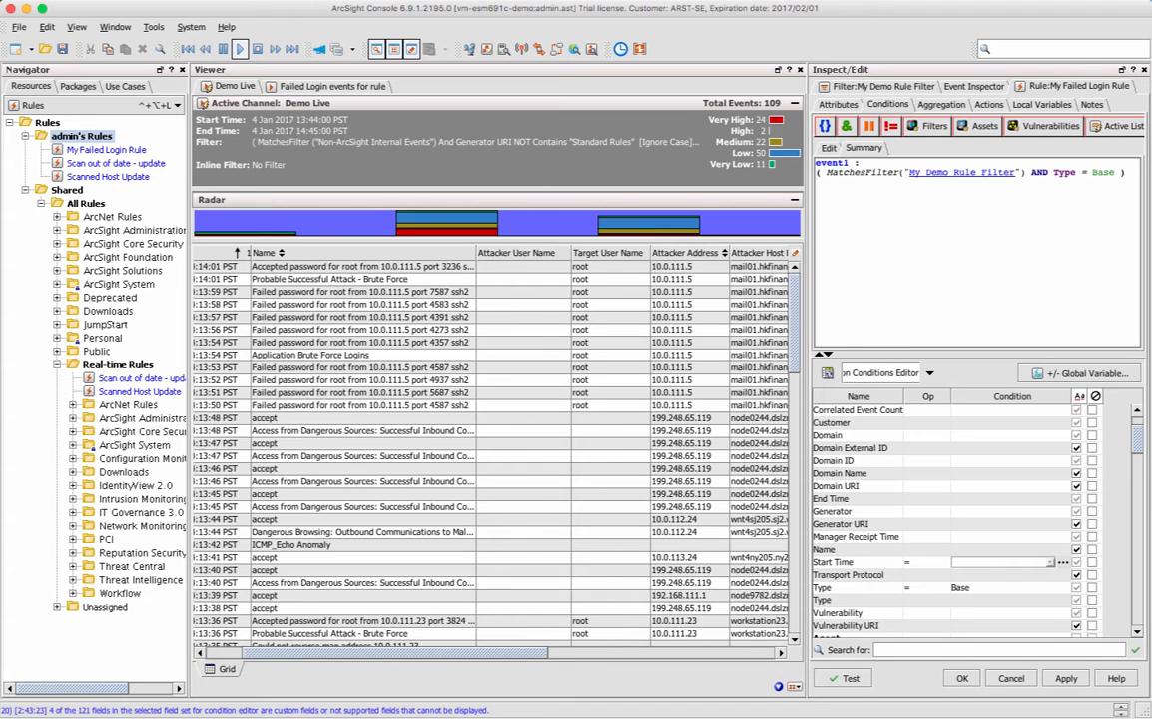
{"action": "left_click", "coordinate": [1067, 677]}
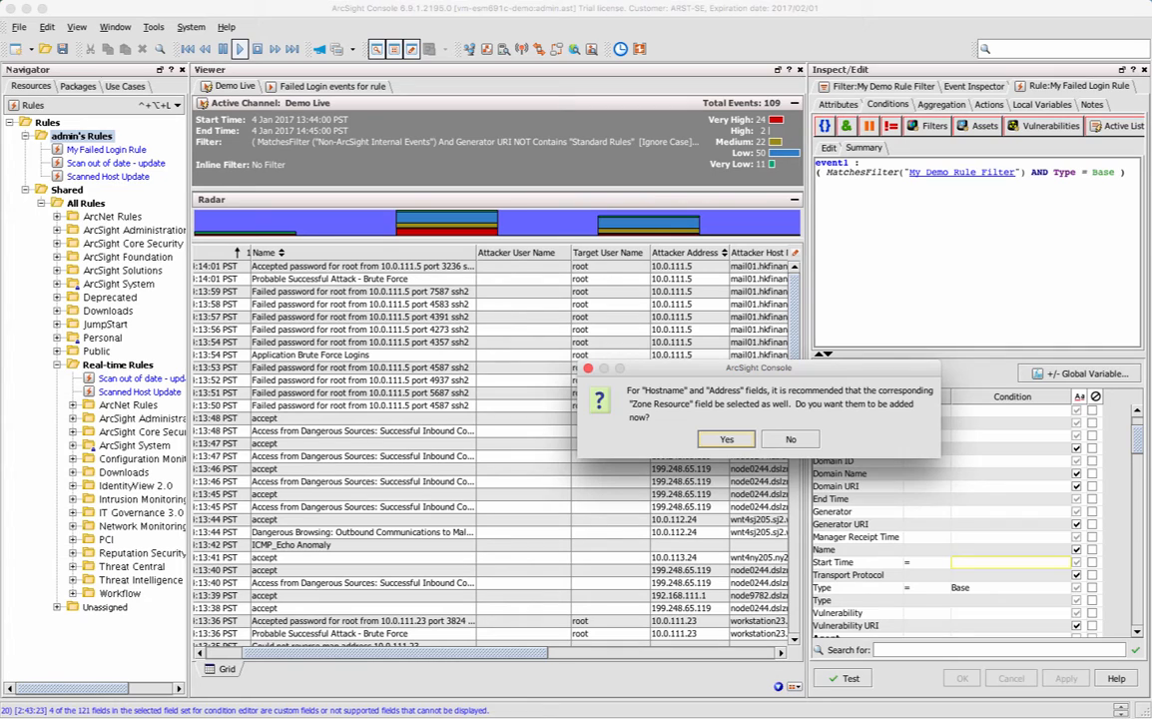
{"action": "left_click", "coordinate": [791, 439]}
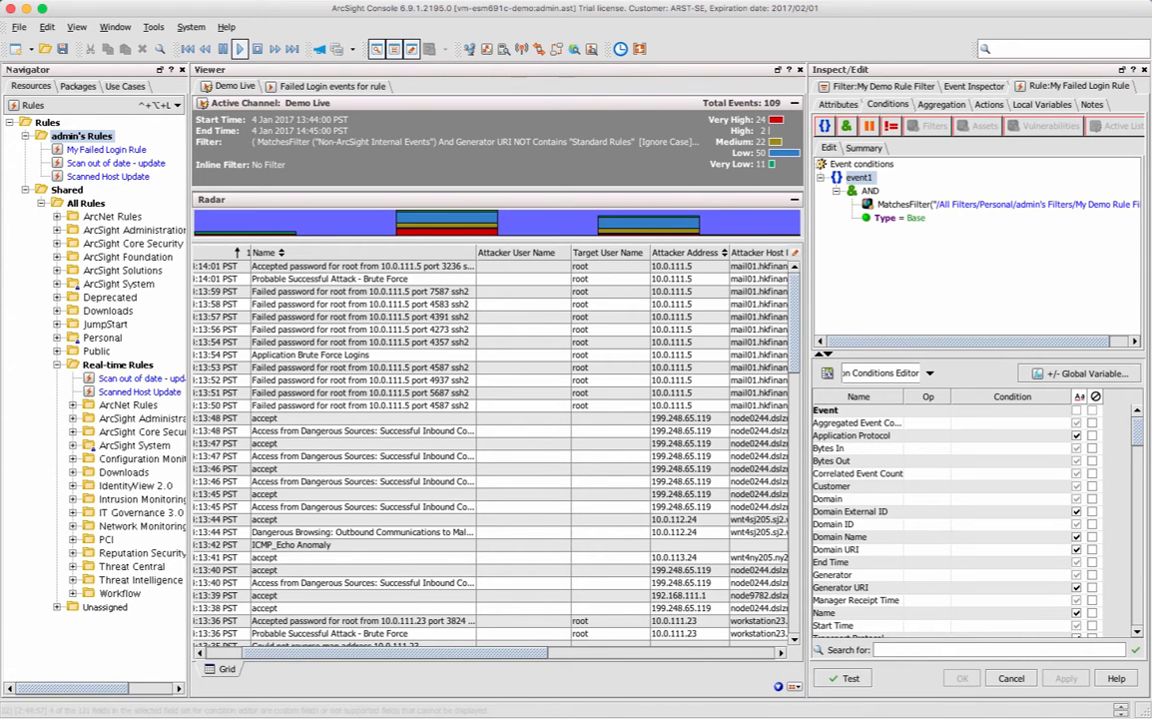
Test My Failed Login Rule against the existing Demo Live active channel, showing only correlation events
{"action": "scroll", "coordinate": [490, 449], "scroll_direction": "left", "scroll_amount": 5}
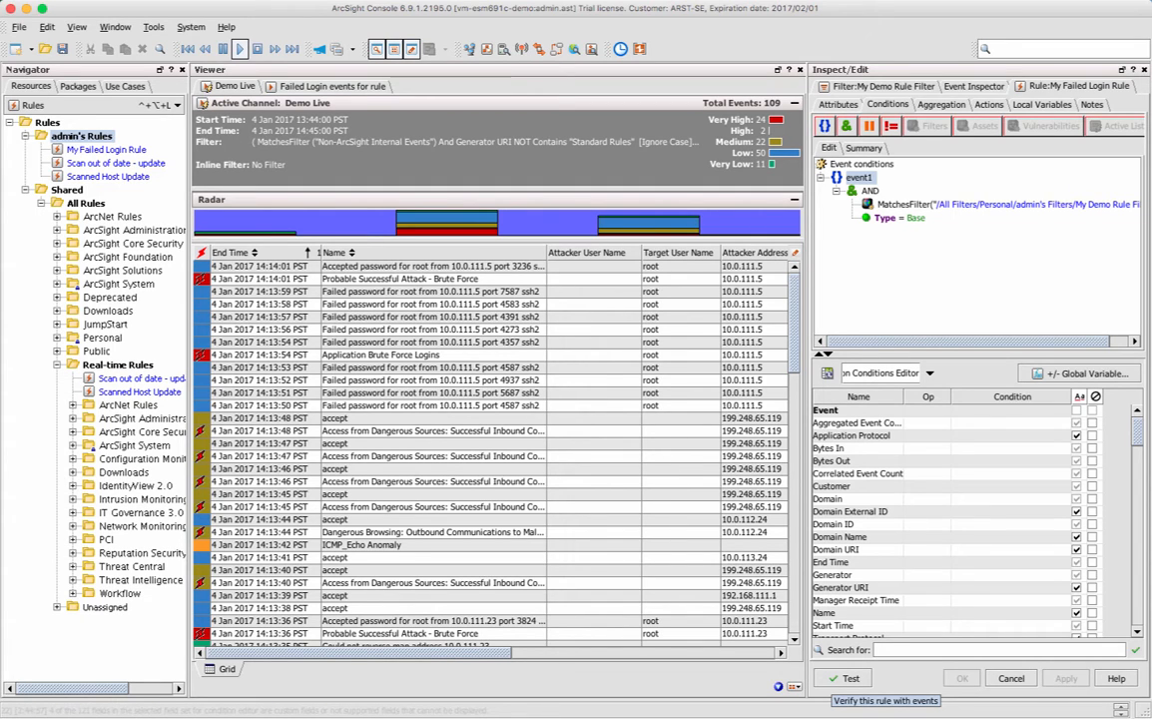
{"action": "left_click", "coordinate": [847, 678]}
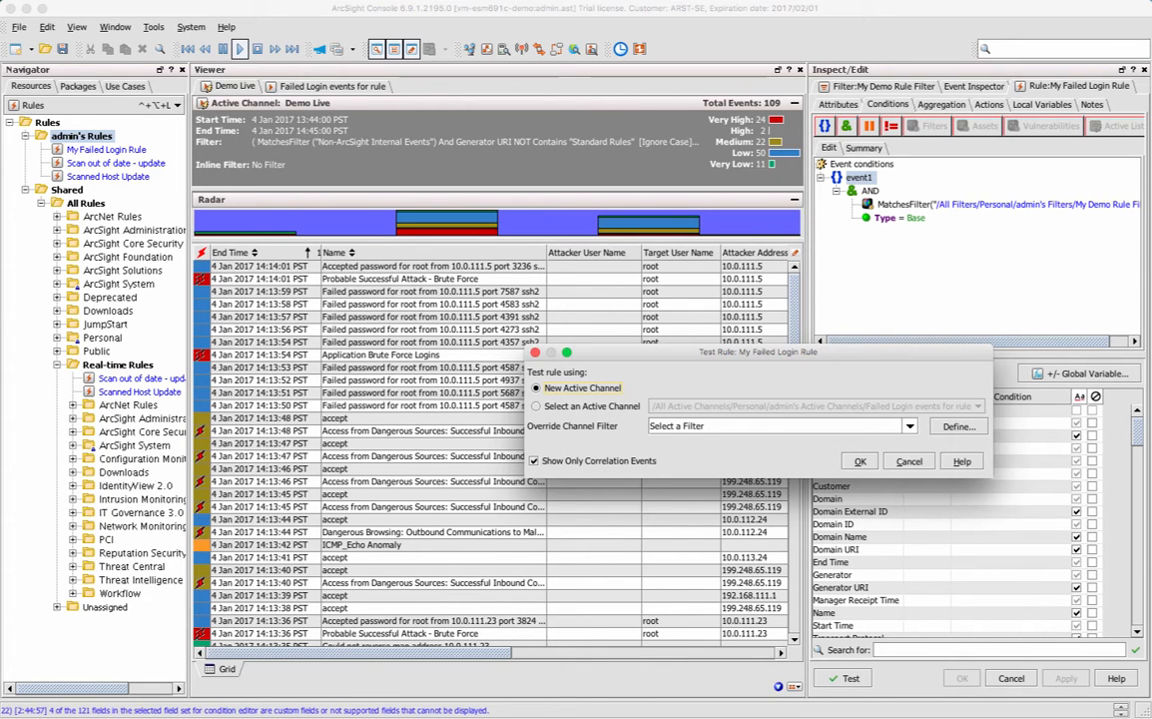
{"action": "left_click", "coordinate": [538, 407]}
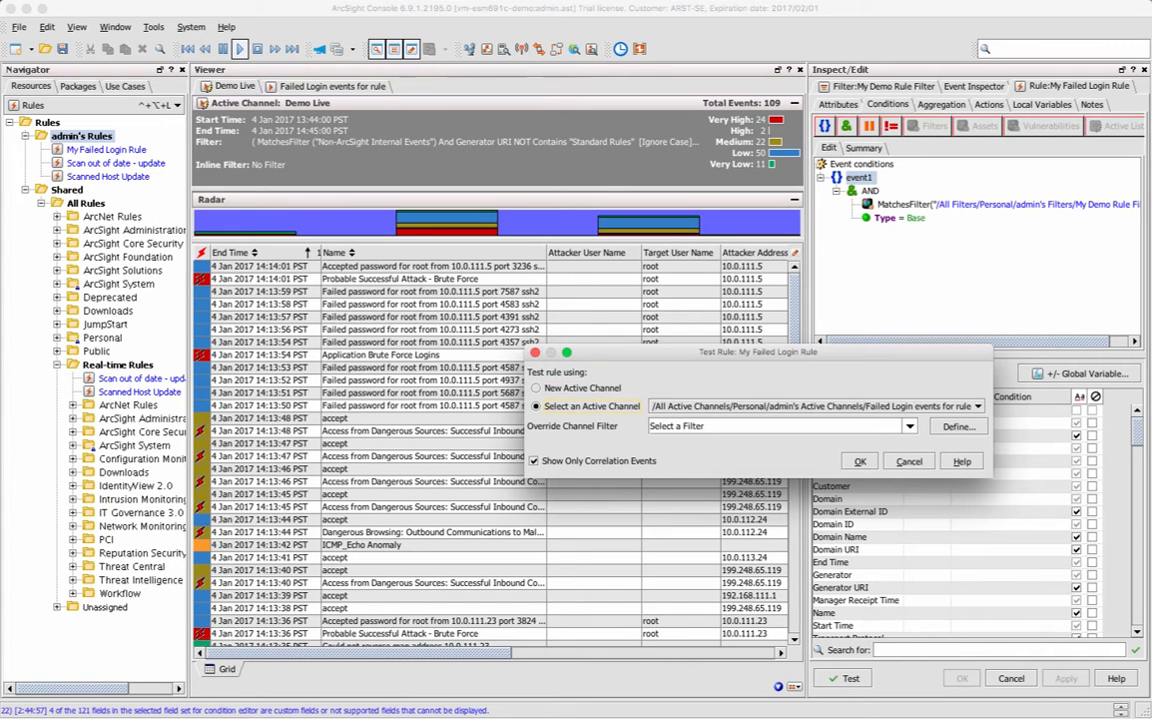
{"action": "left_click", "coordinate": [978, 406]}
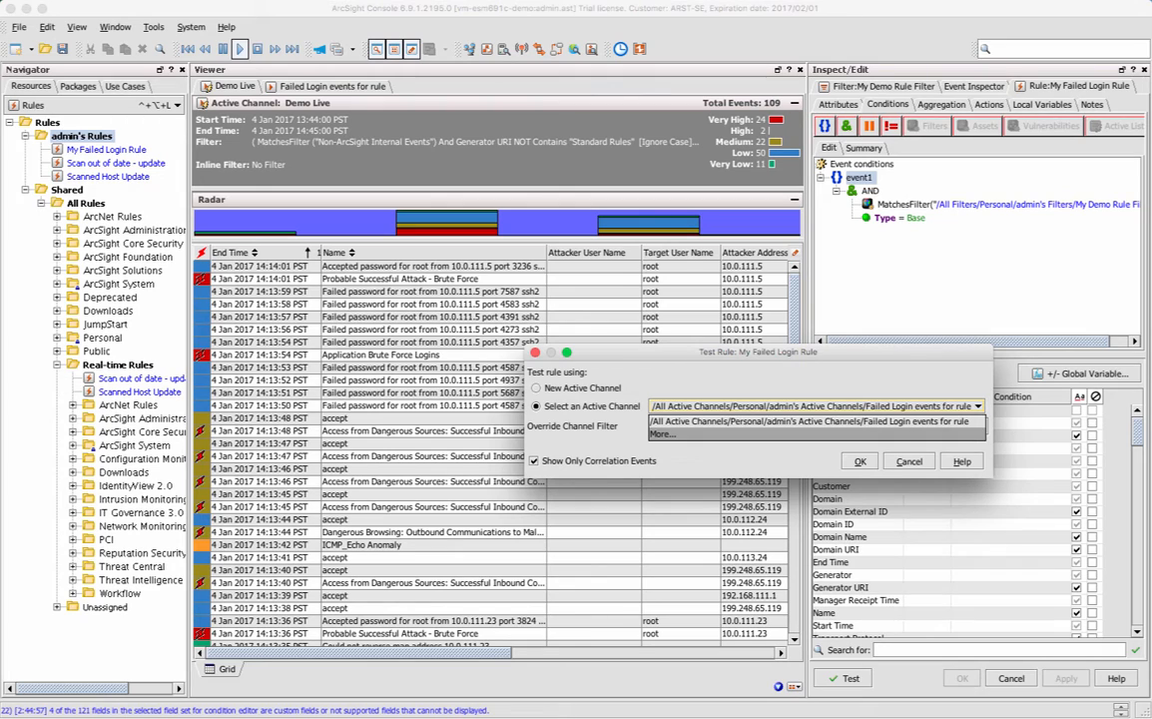
{"action": "left_click", "coordinate": [664, 434]}
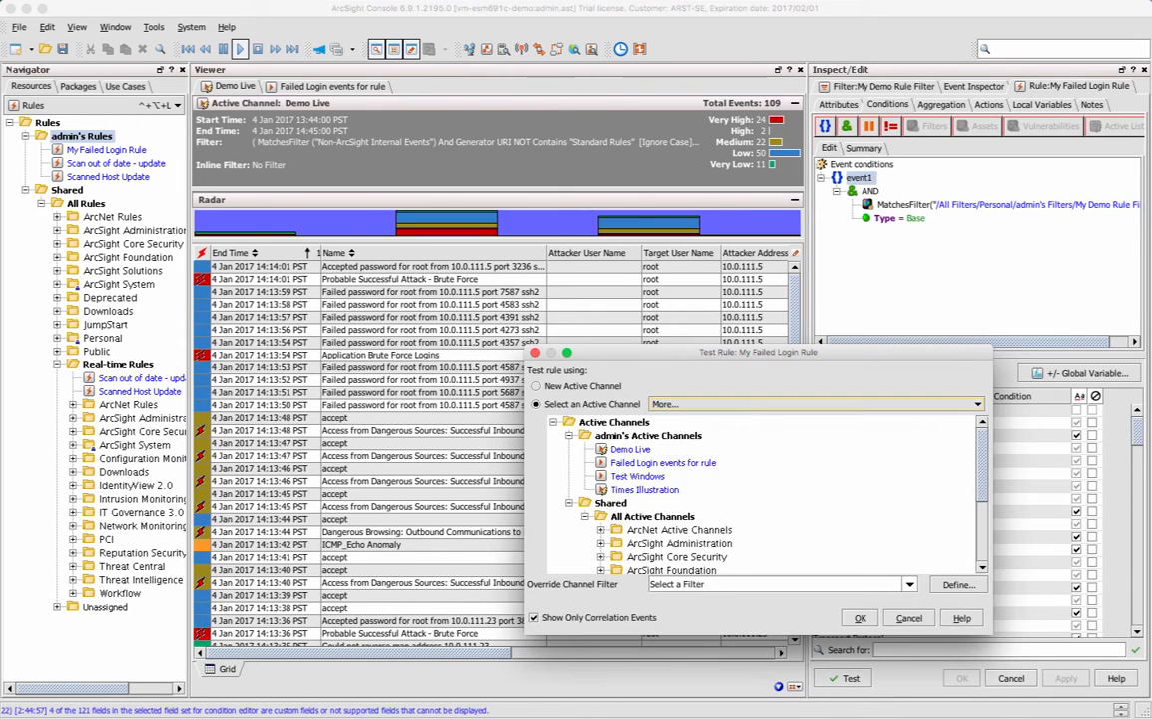
{"action": "left_click", "coordinate": [630, 451]}
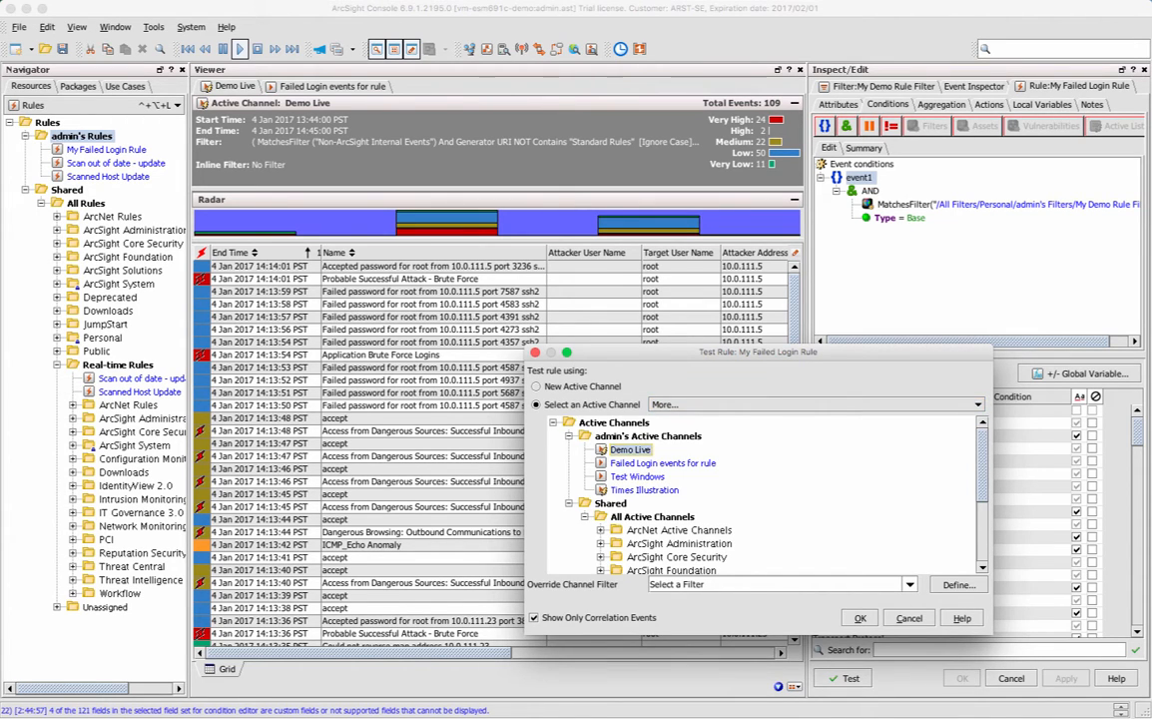
{"action": "key", "text": "Return"}
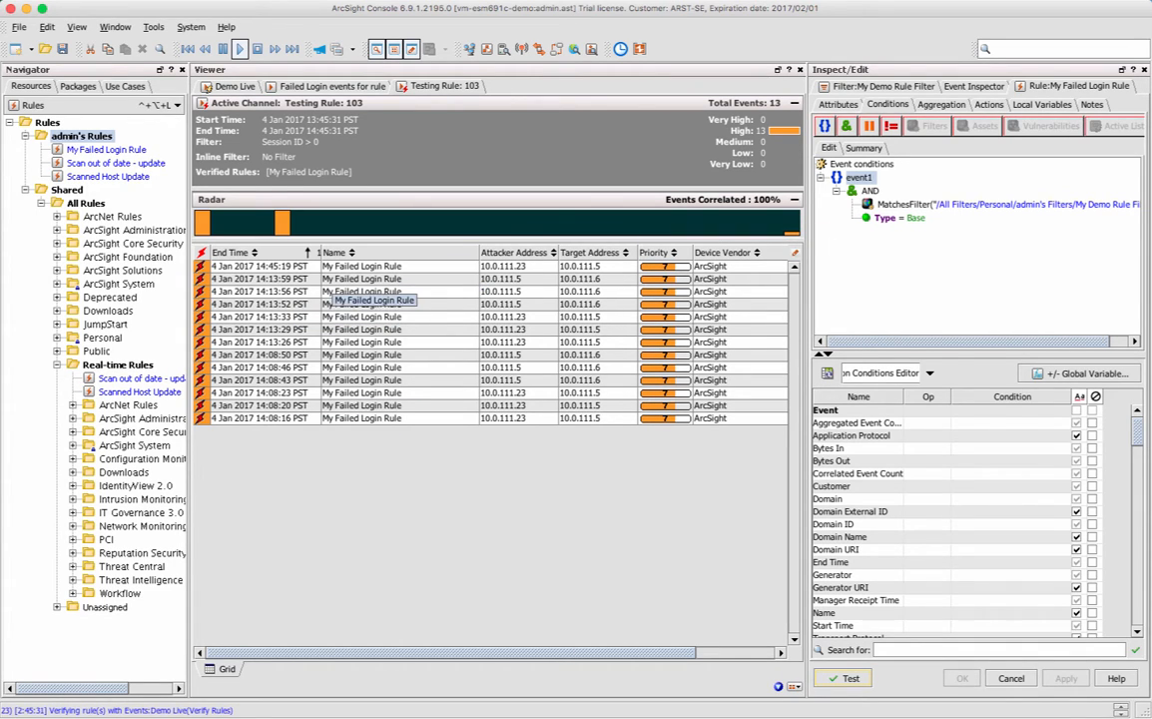
Inspect the most recent My Failed Login Rule event in the test channel, along with its underlying failed-password base events
{"action": "left_click", "coordinate": [335, 266]}
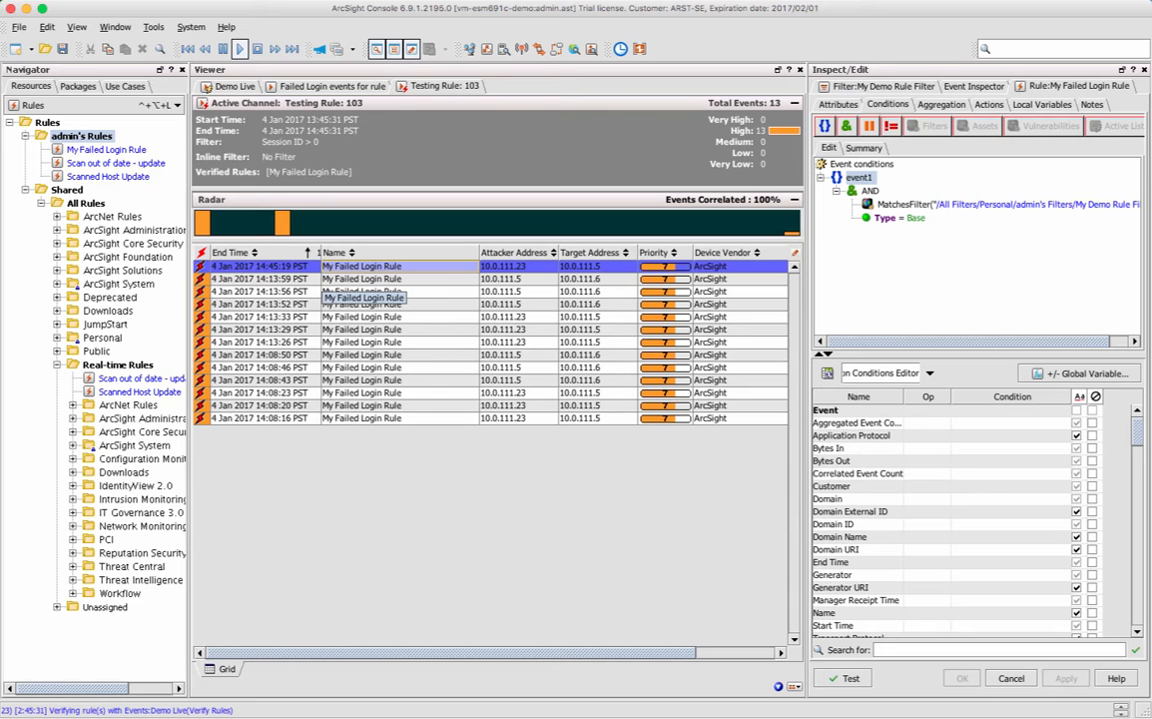
{"action": "double_click", "coordinate": [346, 267]}
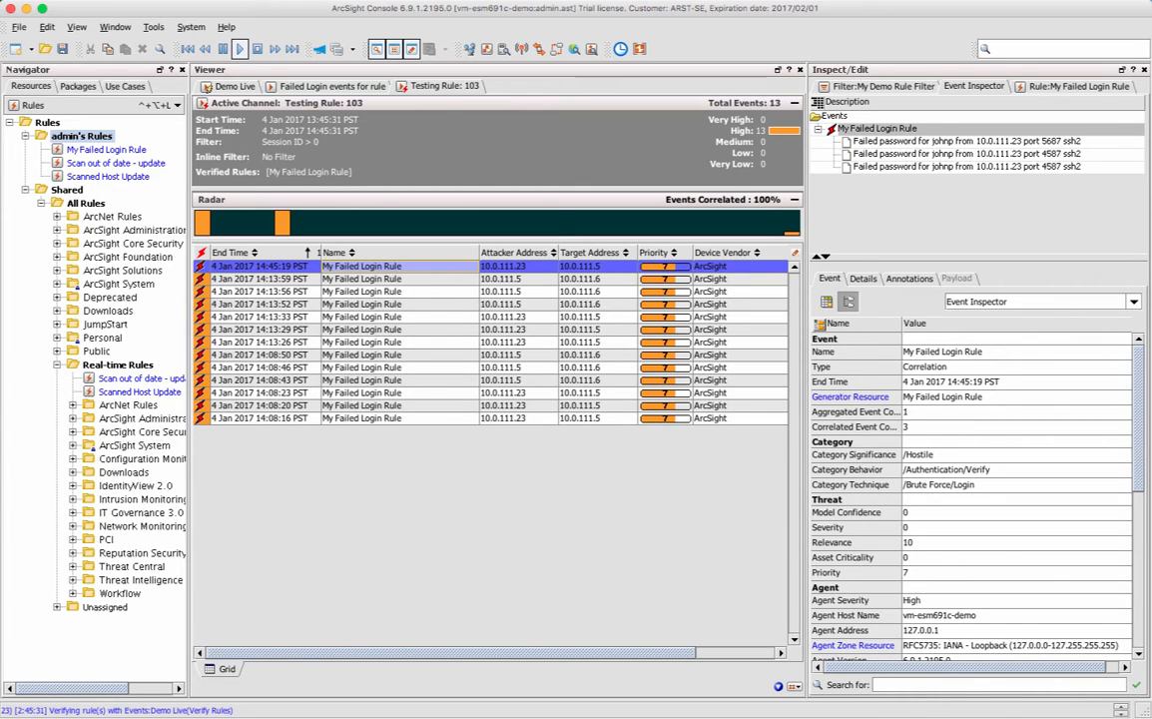
{"action": "left_click", "coordinate": [966, 142]}
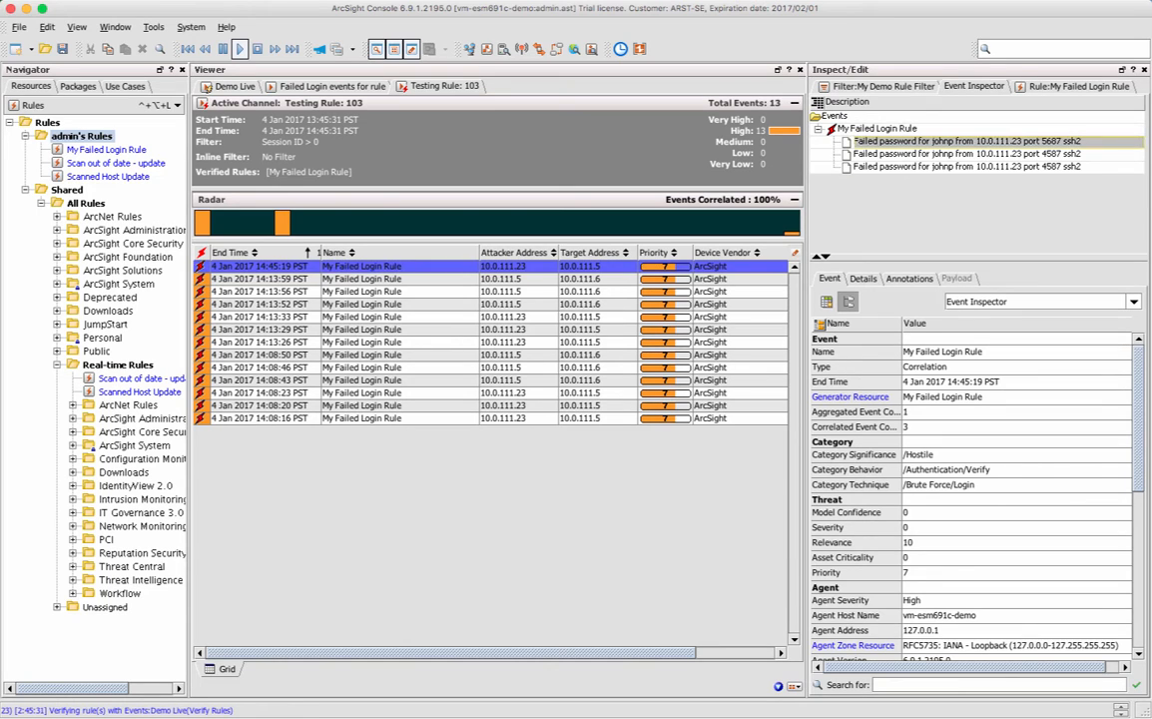
{"action": "left_click", "coordinate": [966, 154]}
{"action": "left_click", "coordinate": [966, 167]}
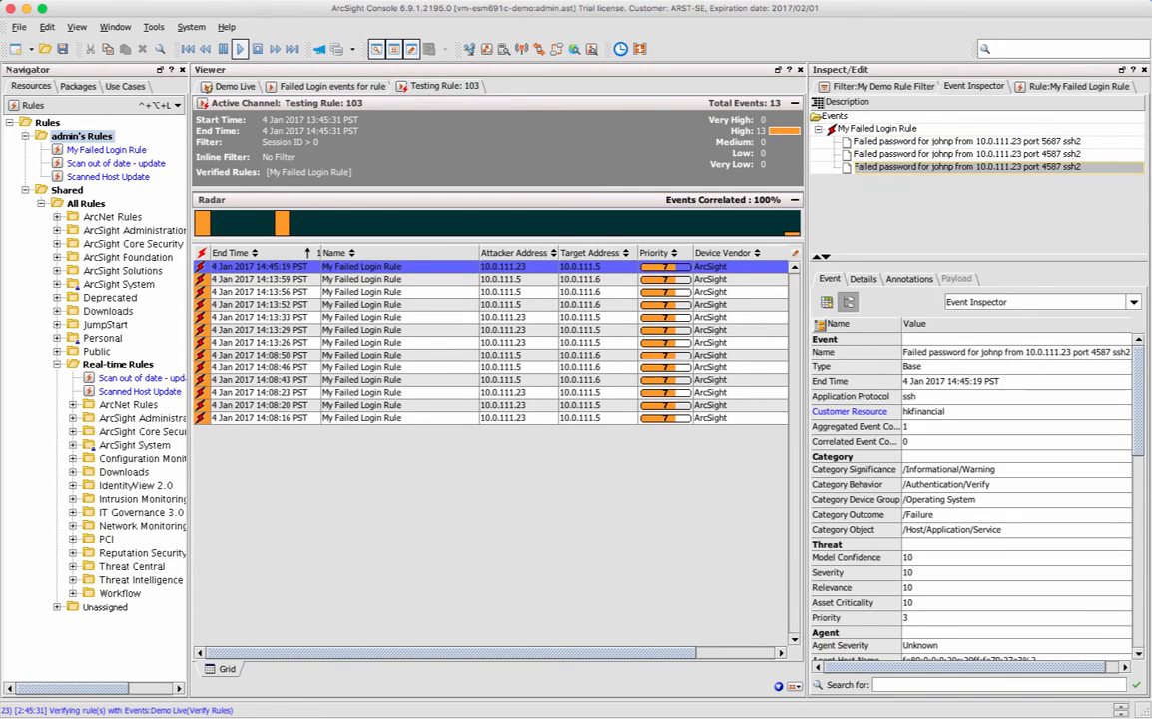
{"action": "left_click", "coordinate": [966, 153]}
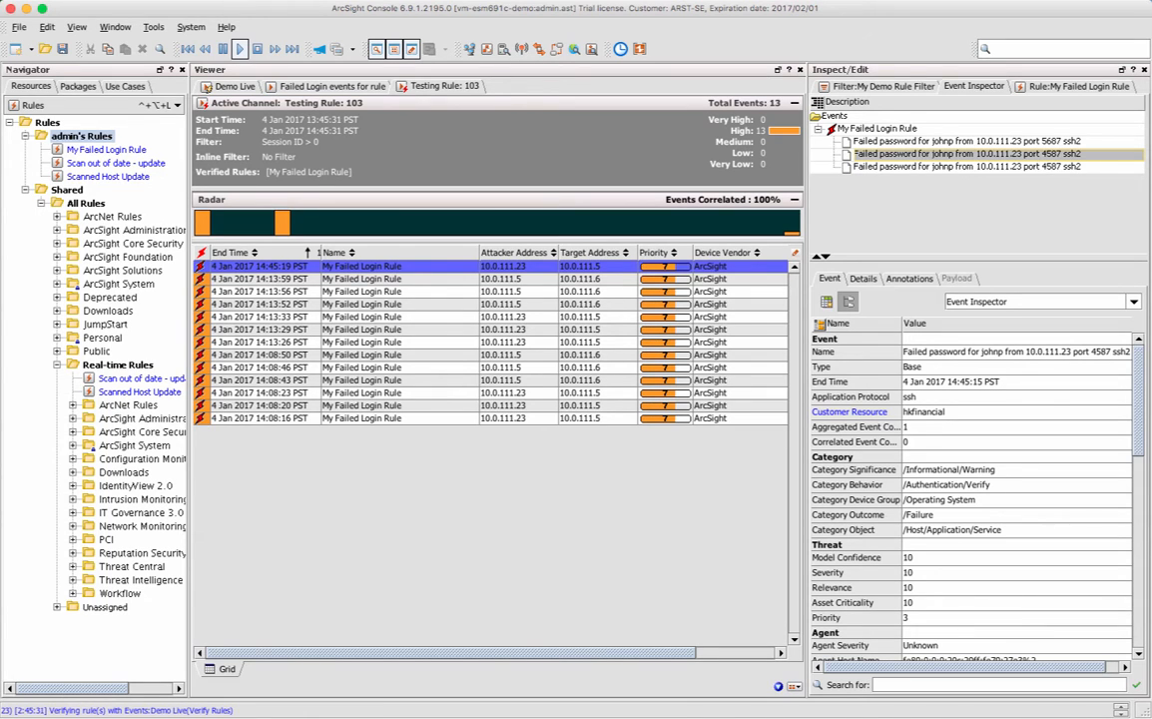
{"action": "left_click", "coordinate": [878, 128]}
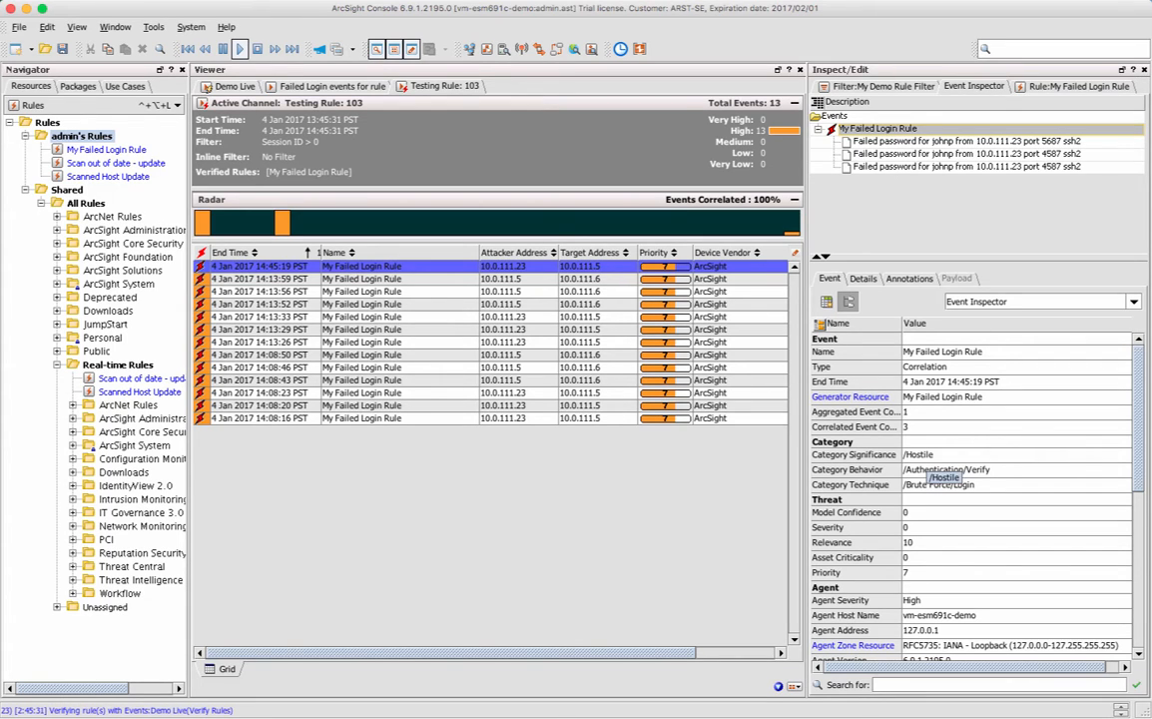
Compare the full field details of the port 5687 failed-password base event with those of its parent correlation event
{"action": "left_click", "coordinate": [967, 141]}
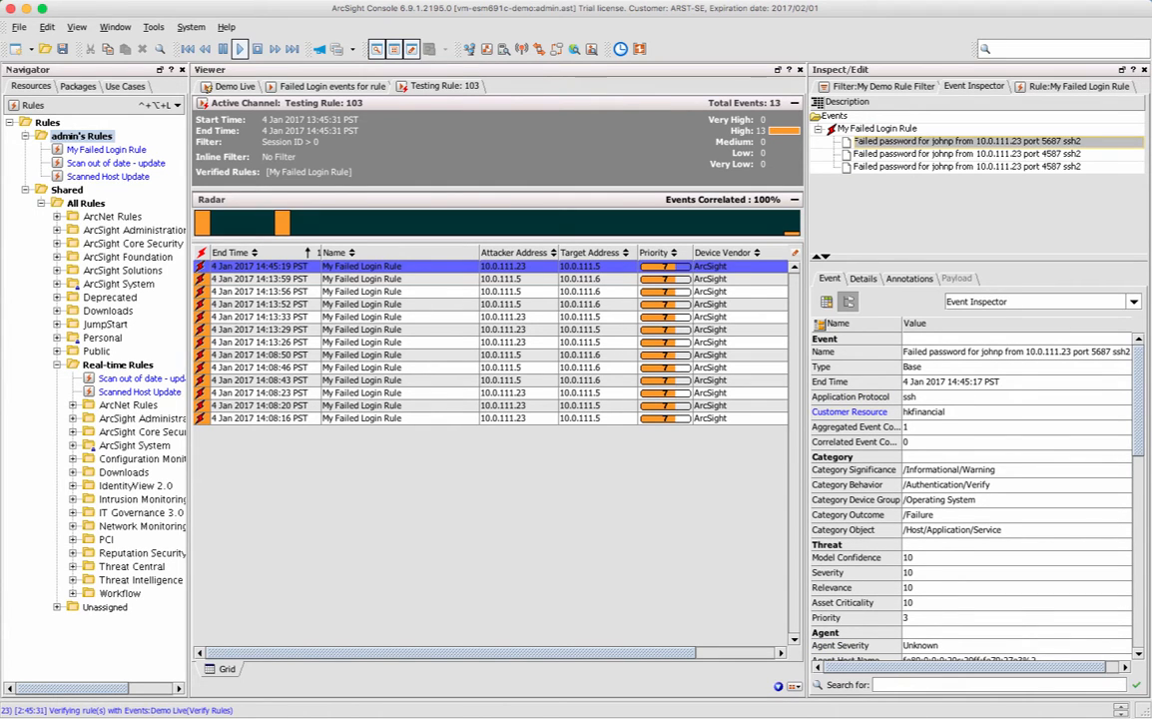
{"action": "scroll", "coordinate": [857, 551], "scroll_direction": "down", "scroll_amount": 10}
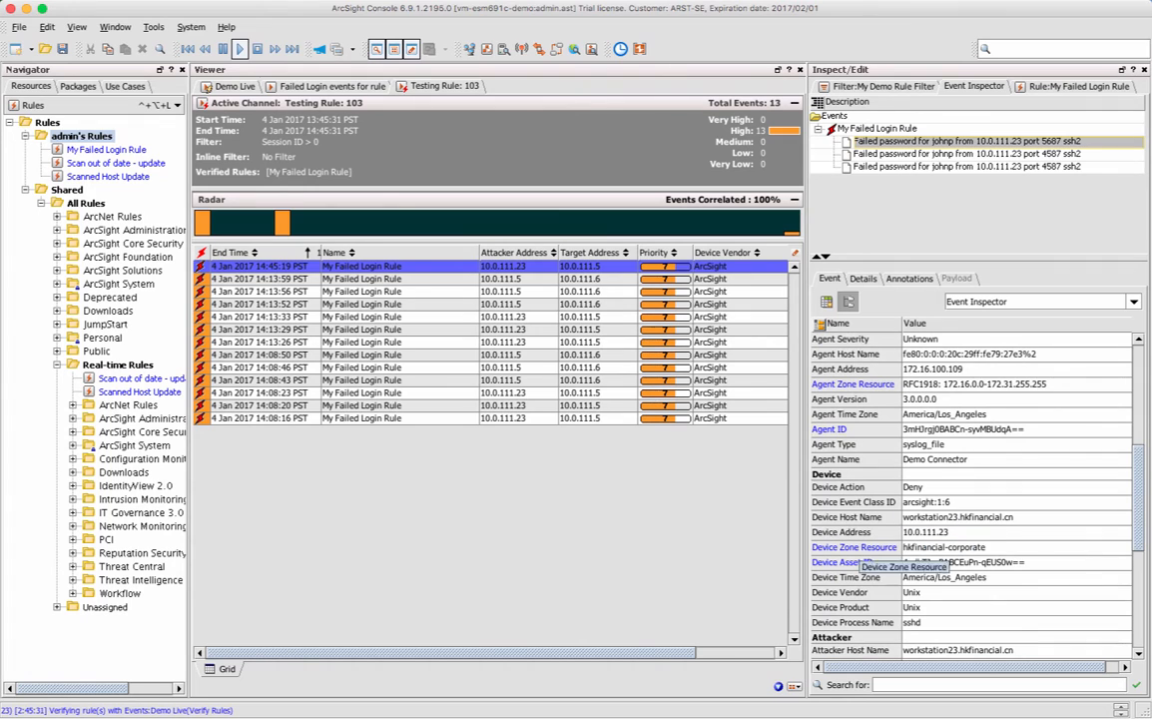
{"action": "scroll", "coordinate": [856, 551], "scroll_direction": "down", "scroll_amount": 8}
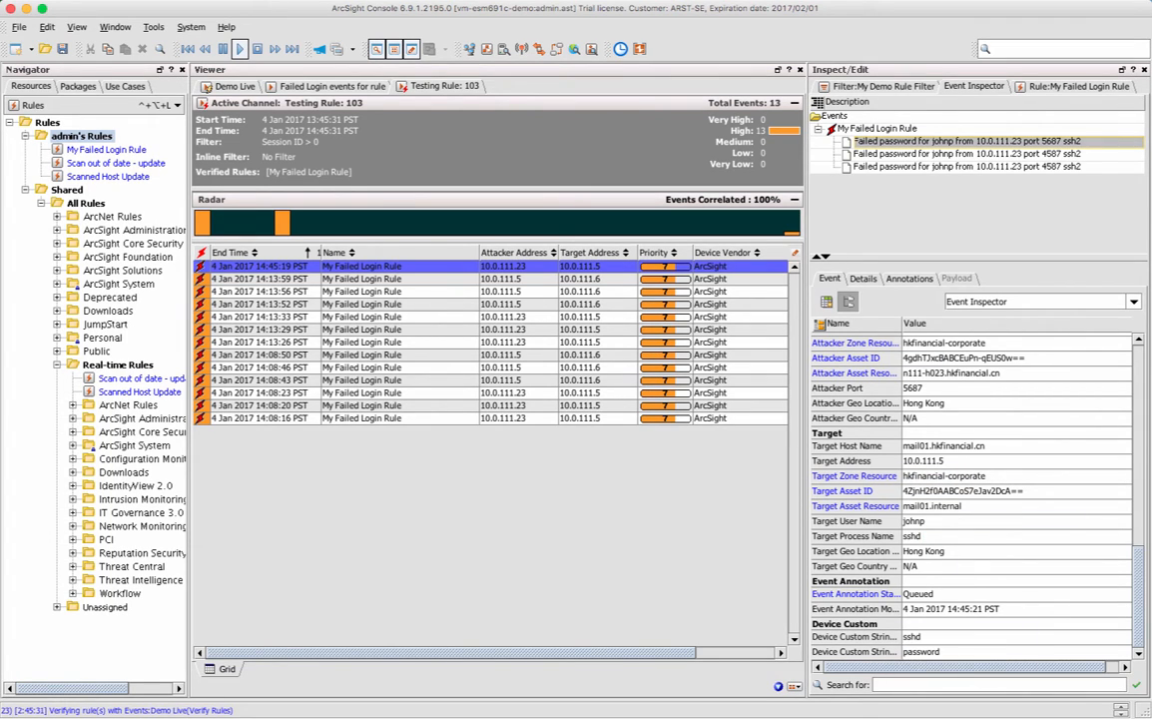
{"action": "left_click", "coordinate": [877, 129]}
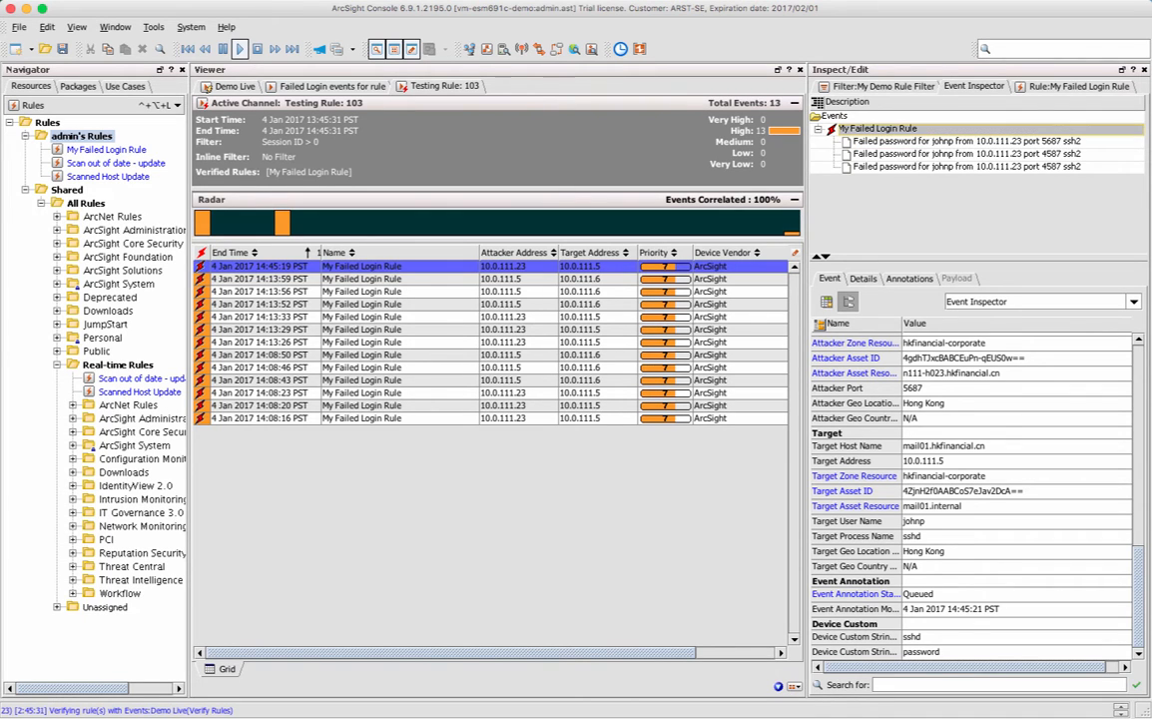
{"action": "scroll", "coordinate": [973, 489], "scroll_direction": "down", "scroll_amount": 3}
{"action": "scroll", "coordinate": [934, 537], "scroll_direction": "up", "scroll_amount": 8}
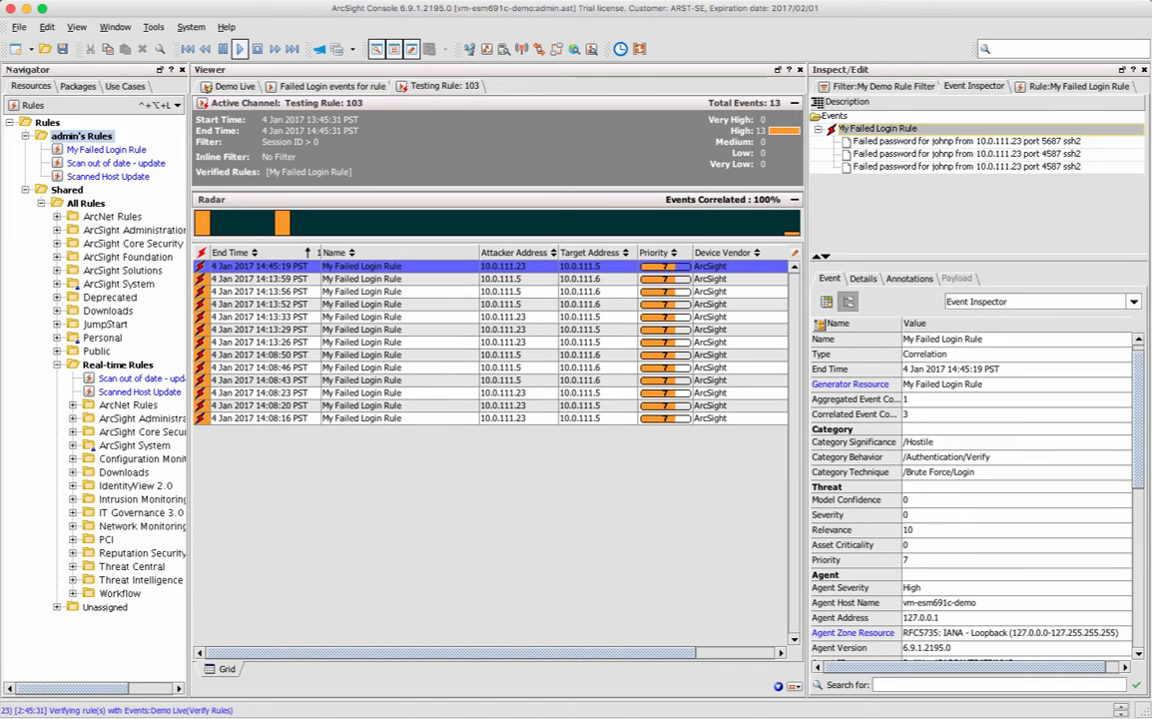
Add Attacker Zone and Target Zone to the identical aggregation fields of My Failed Login Rule, and try to save without the recommended Zone Resource fields
{"action": "double_click", "coordinate": [107, 150]}
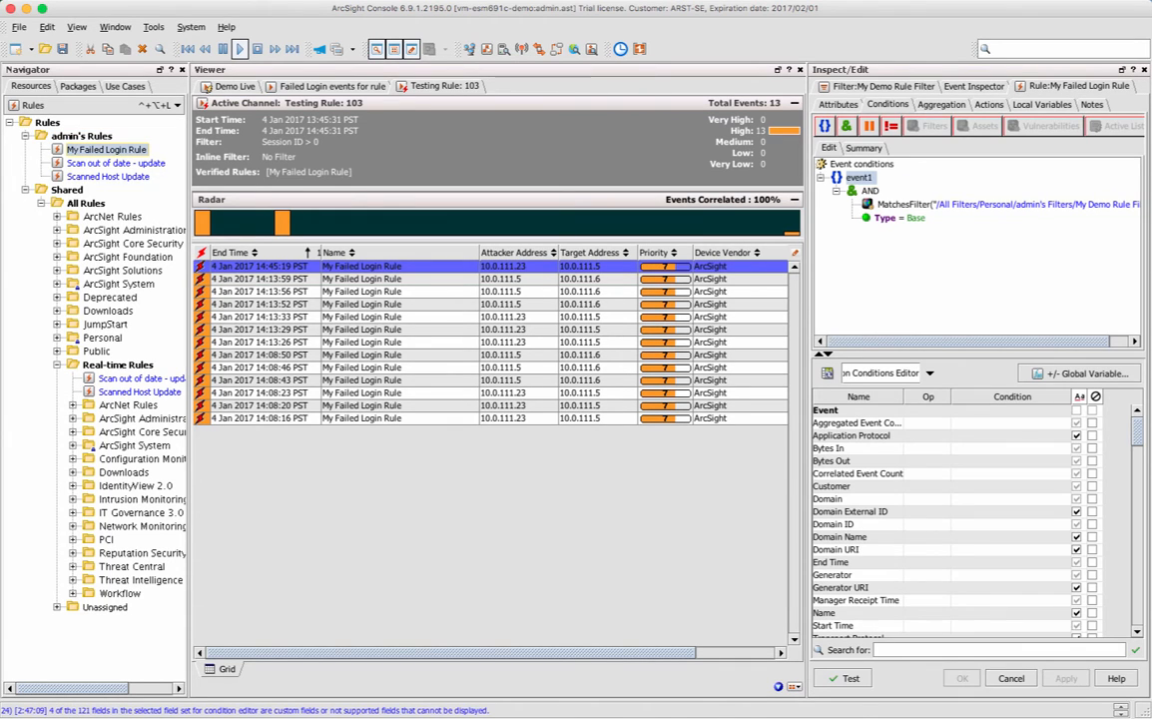
{"action": "left_click", "coordinate": [941, 105]}
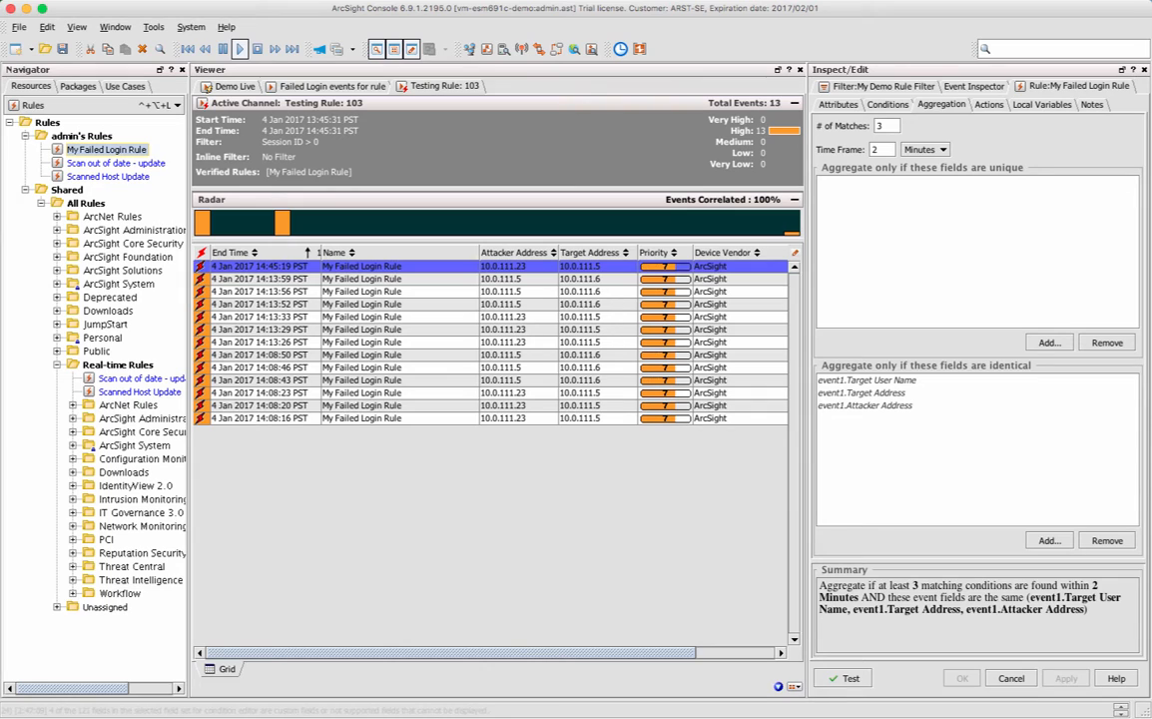
{"action": "left_click", "coordinate": [1049, 540]}
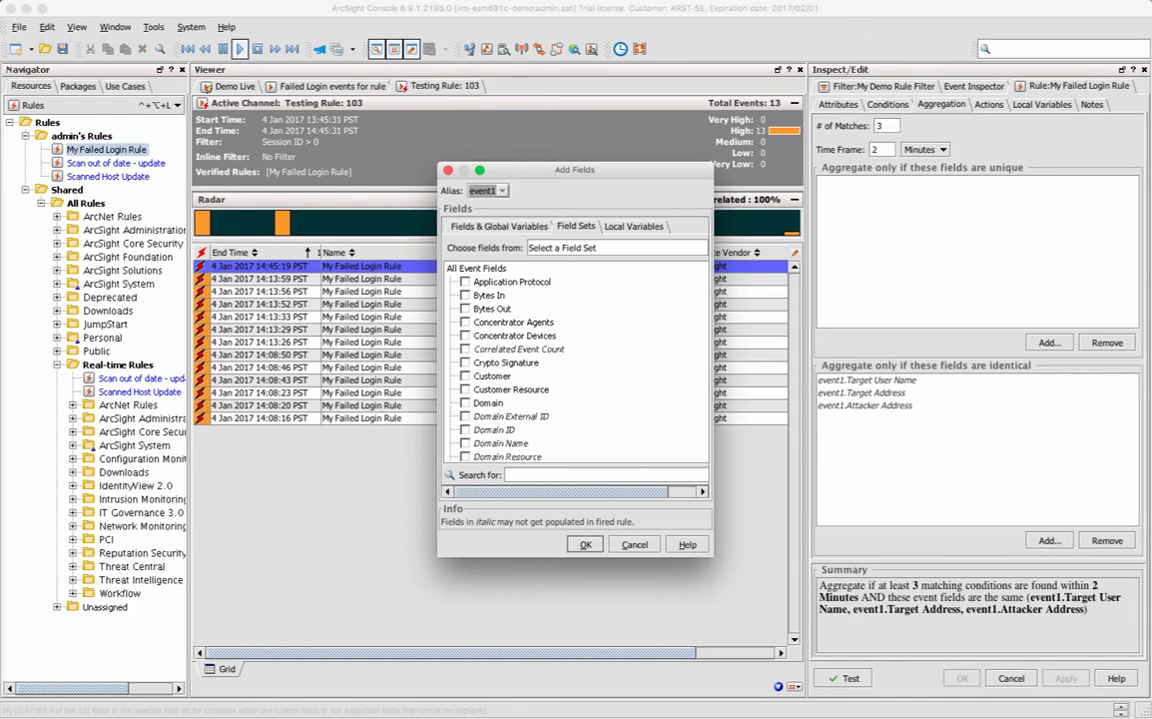
{"action": "scroll", "coordinate": [576, 361], "scroll_direction": "down", "scroll_amount": 12}
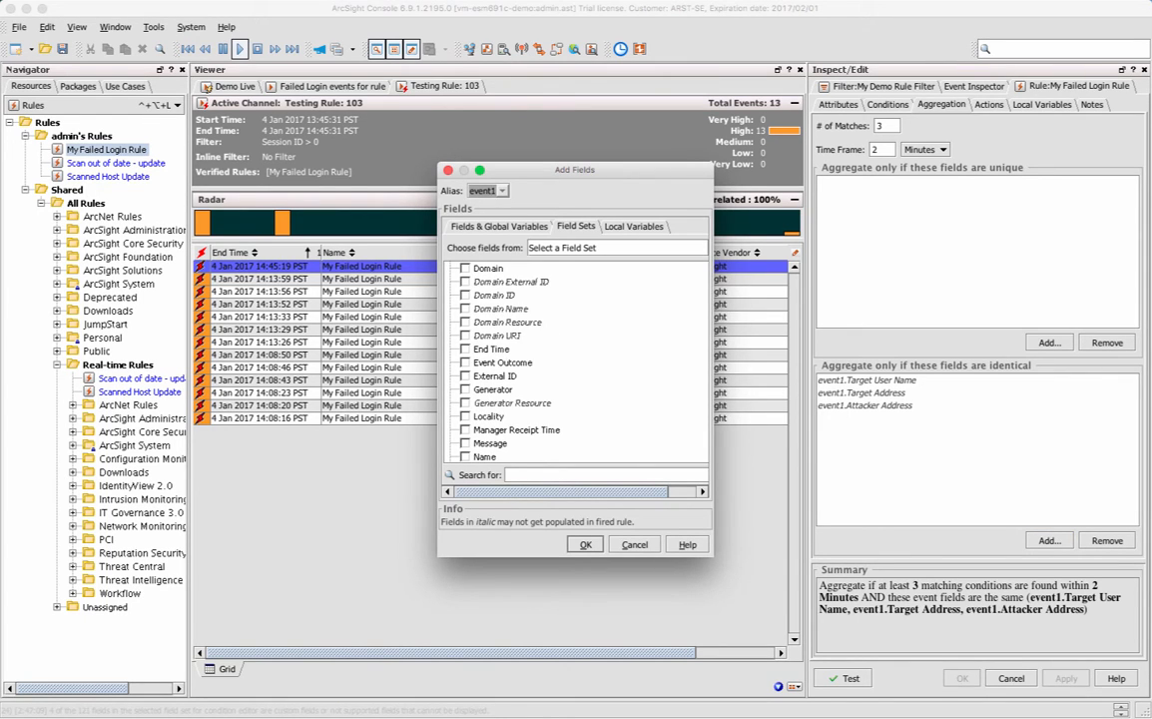
{"action": "scroll", "coordinate": [576, 361], "scroll_direction": "down", "scroll_amount": 4}
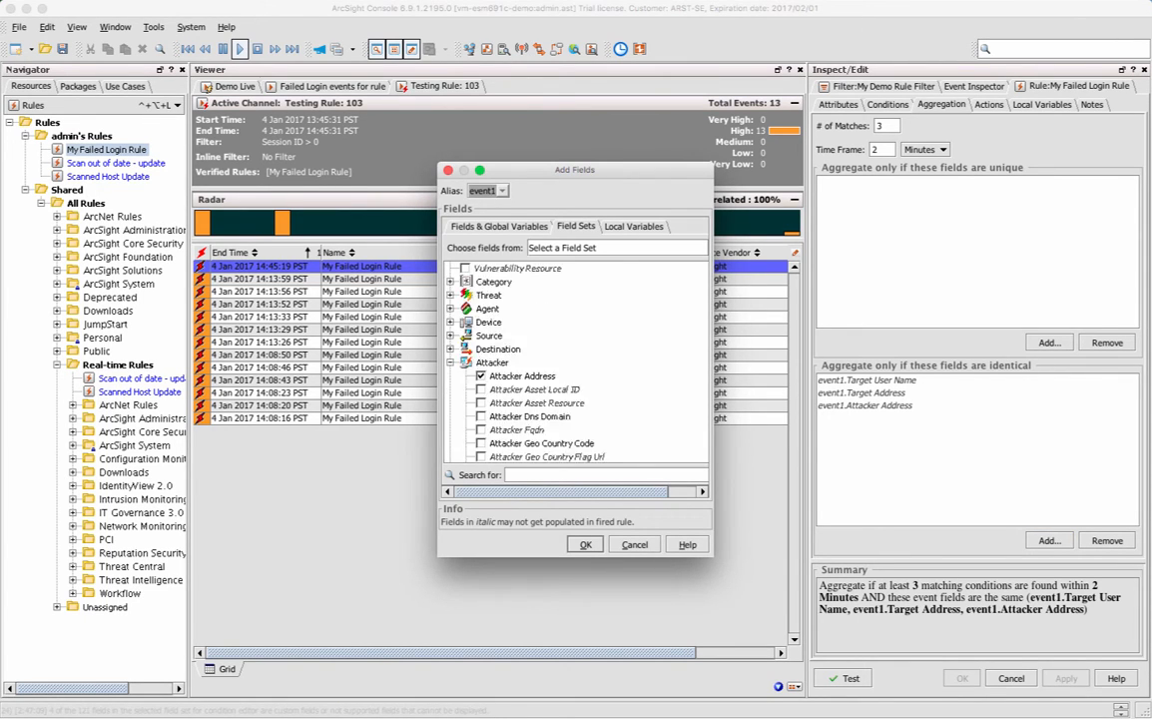
{"action": "scroll", "coordinate": [576, 362], "scroll_direction": "down", "scroll_amount": 8}
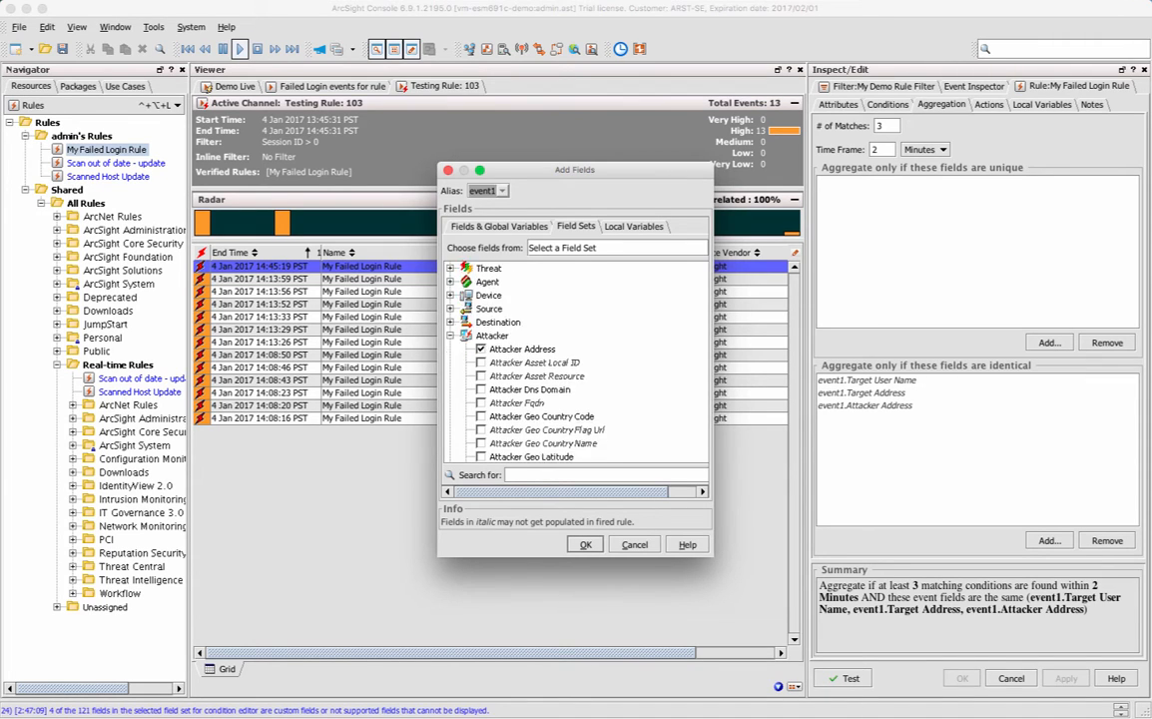
{"action": "scroll", "coordinate": [576, 362], "scroll_direction": "down", "scroll_amount": 3}
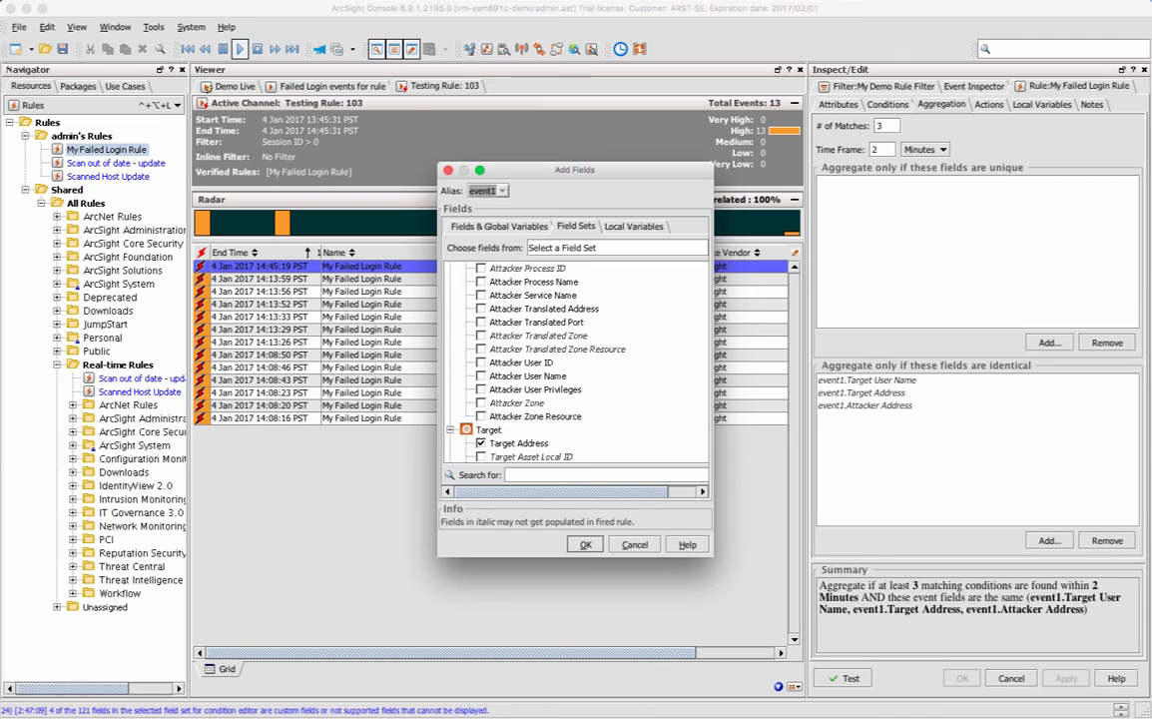
{"action": "left_click", "coordinate": [482, 404]}
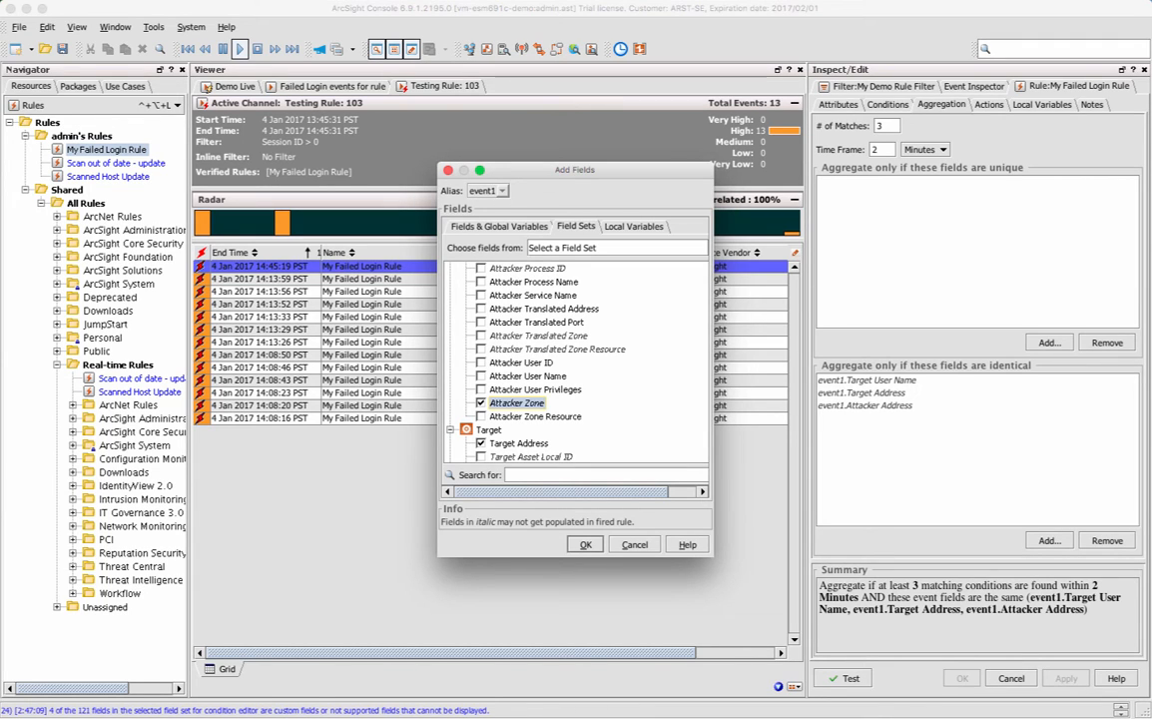
{"action": "scroll", "coordinate": [576, 361], "scroll_direction": "down", "scroll_amount": 15}
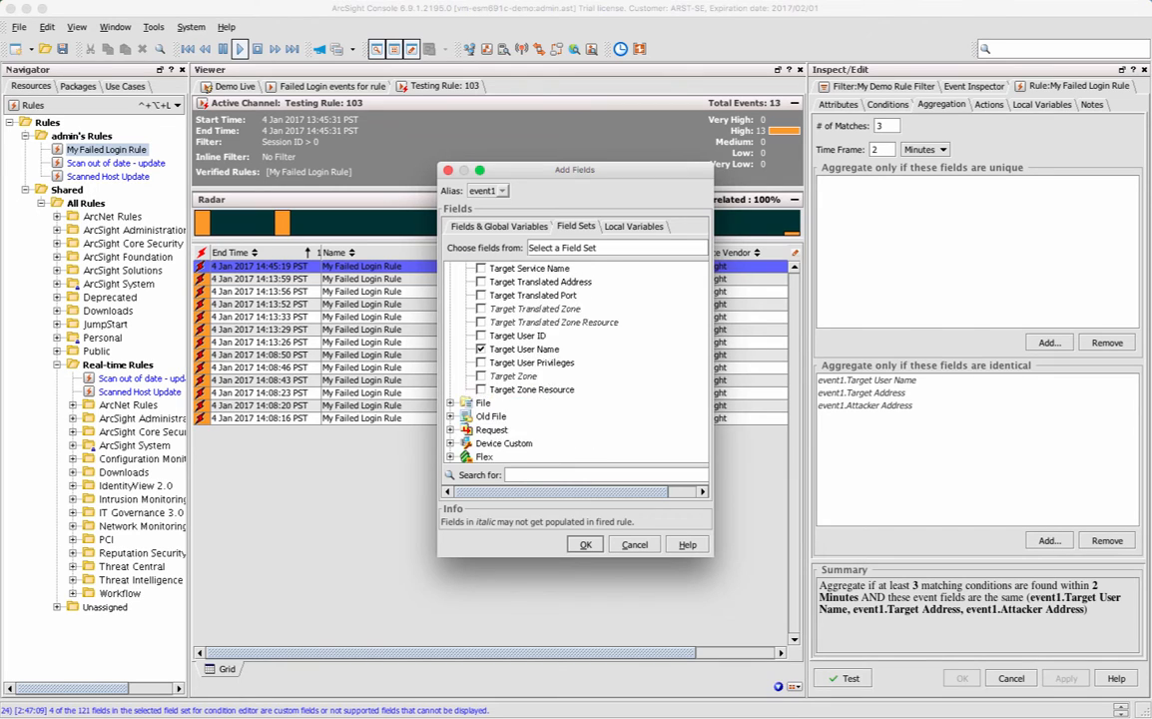
{"action": "left_click", "coordinate": [481, 362]}
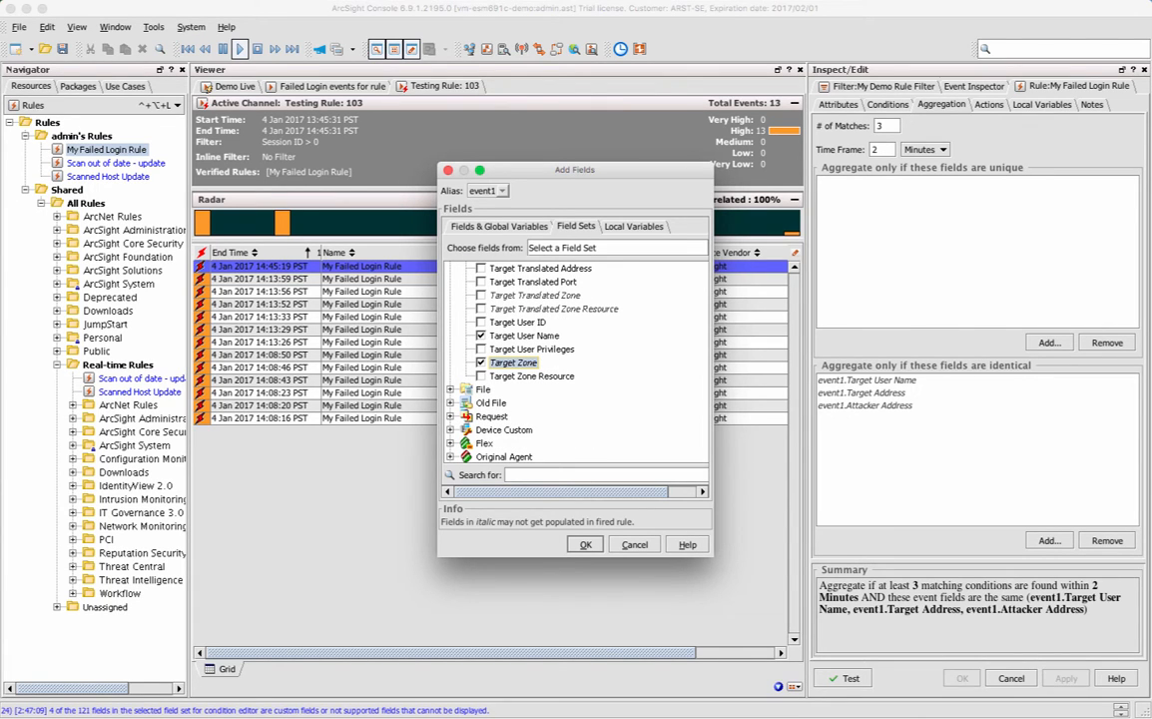
{"action": "scroll", "coordinate": [576, 362], "scroll_direction": "down", "scroll_amount": 2}
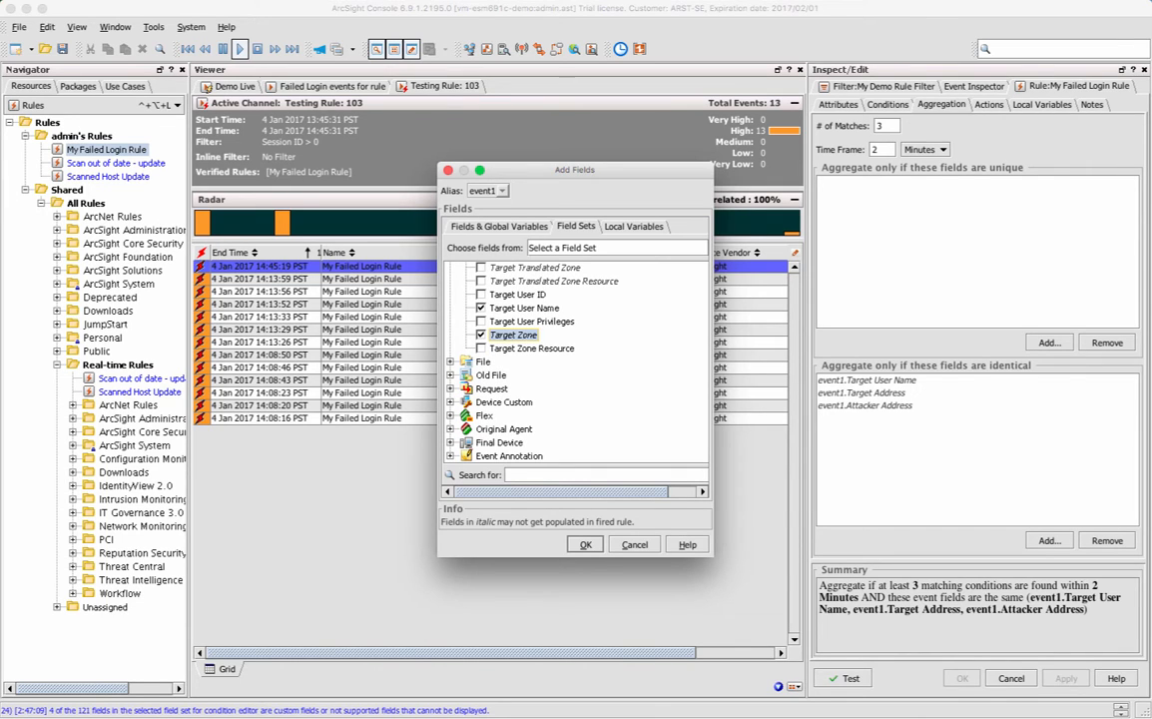
{"action": "left_click", "coordinate": [585, 544]}
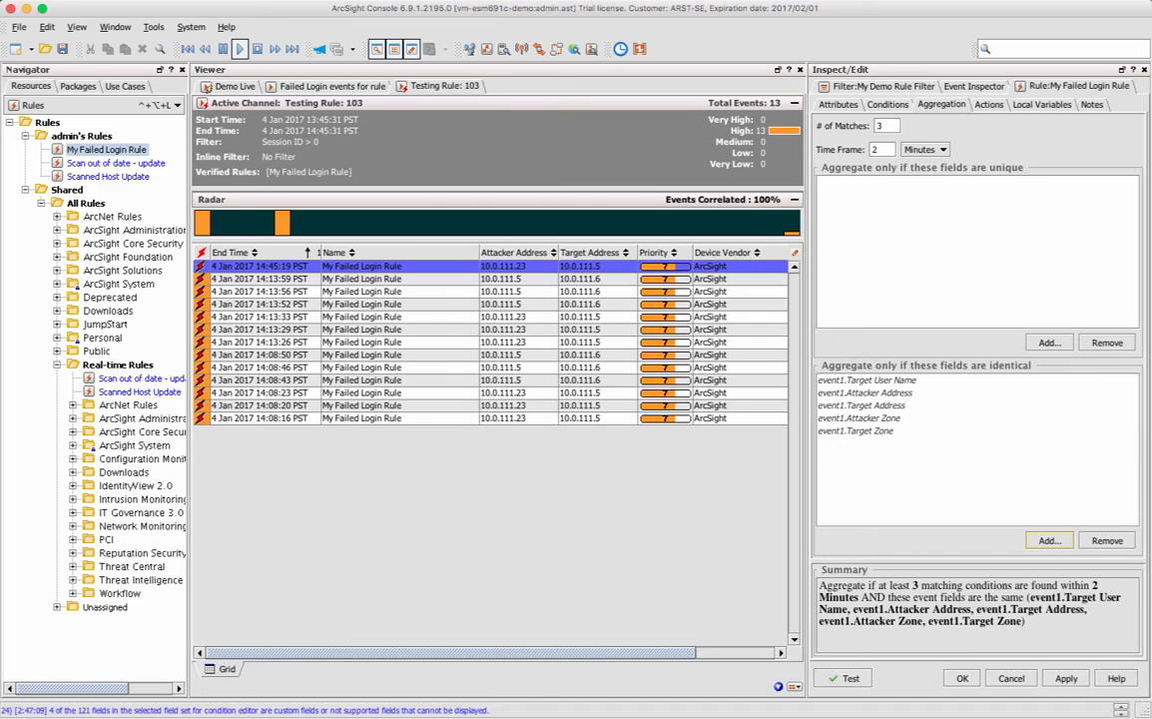
{"action": "left_click", "coordinate": [1066, 679]}
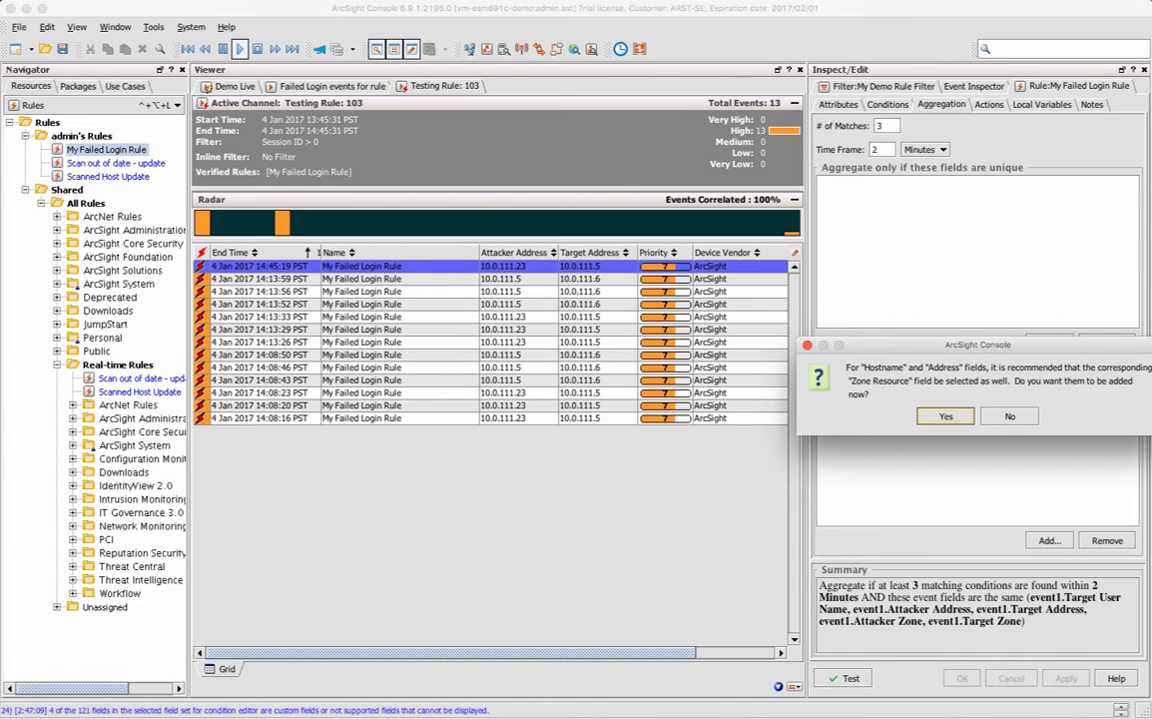
{"action": "left_click", "coordinate": [1010, 417]}
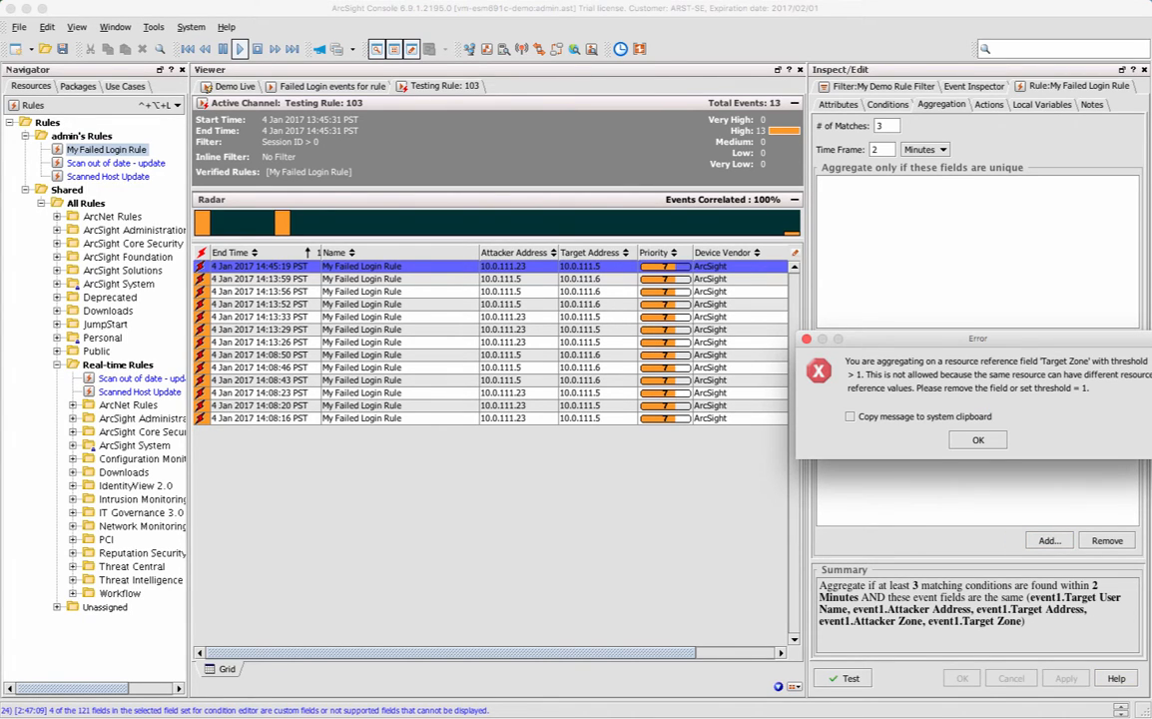
Dismiss the aggregation error and look through the Failed Login events for rule and Demo Live channels for failed-password events
{"action": "key", "text": "Return"}
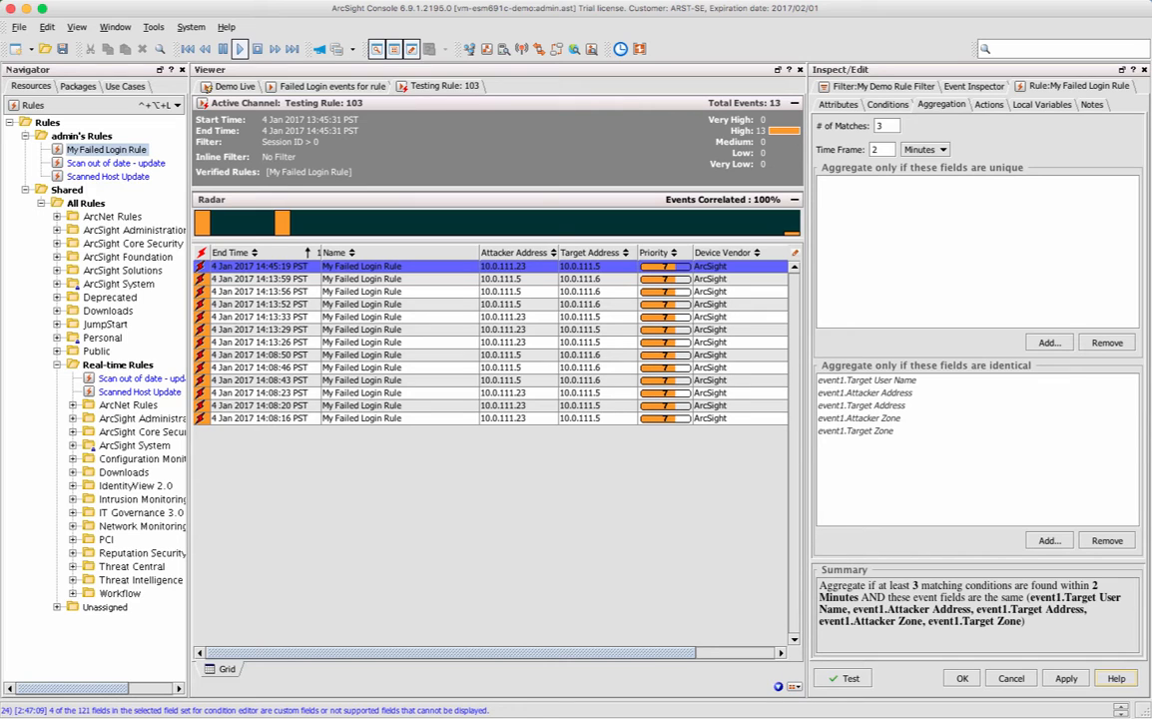
{"action": "left_click", "coordinate": [974, 87]}
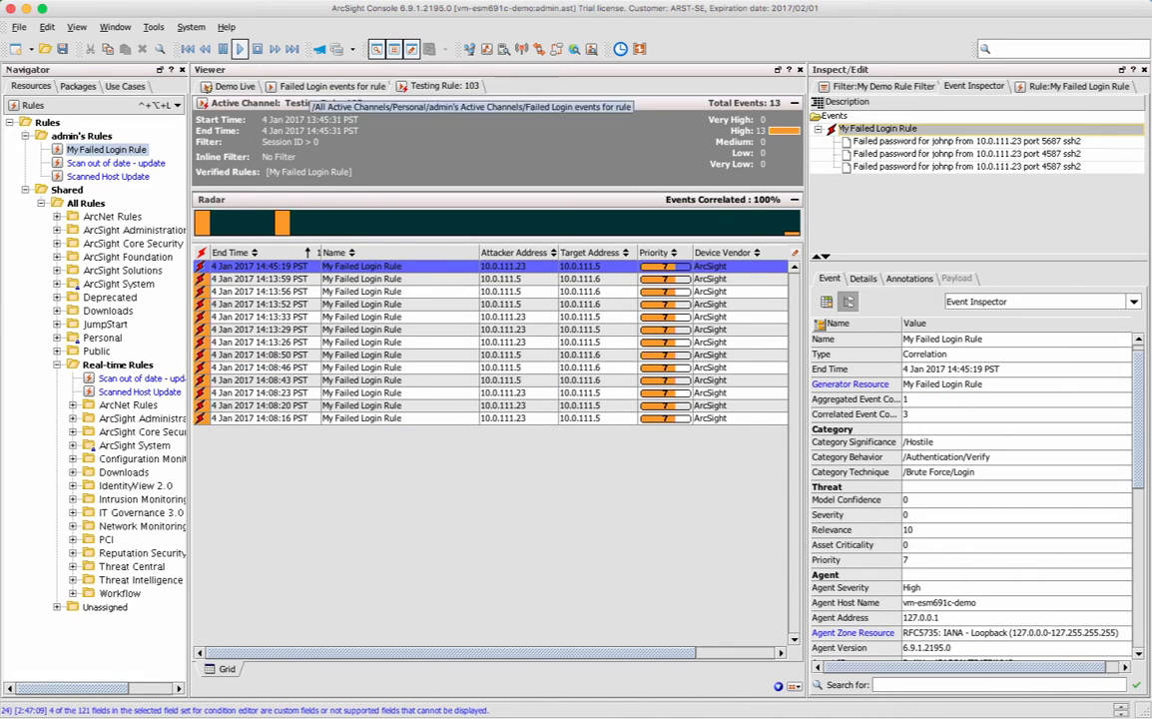
{"action": "left_click", "coordinate": [329, 86]}
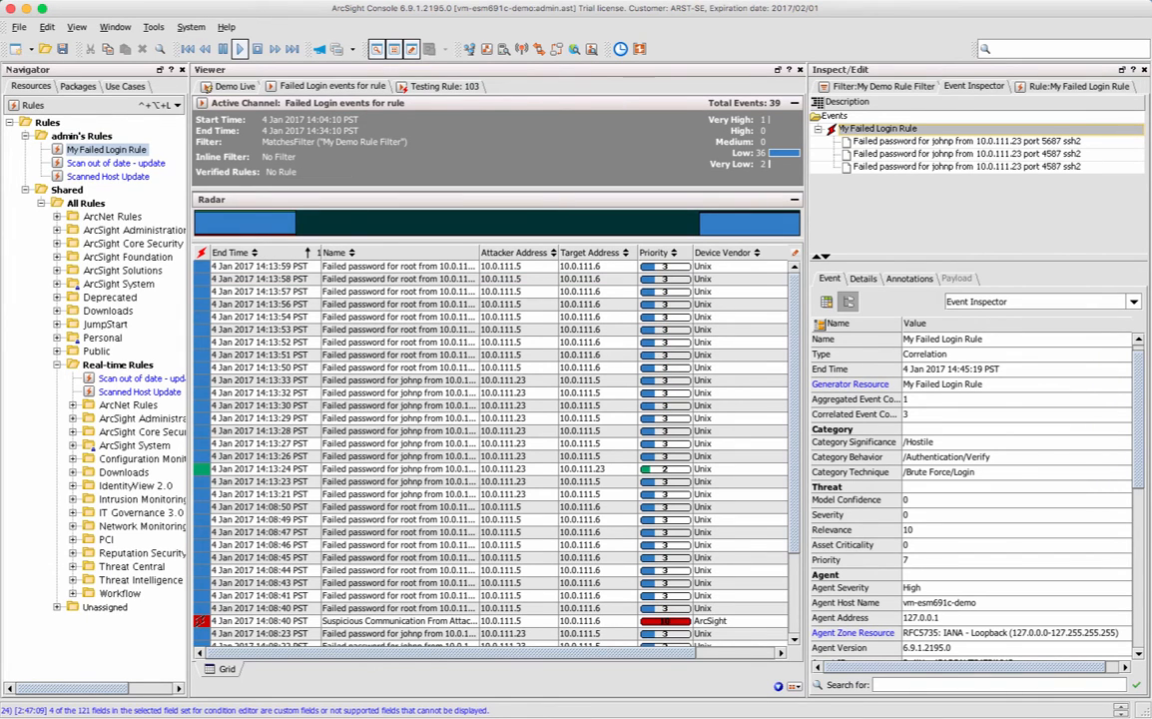
{"action": "scroll", "coordinate": [449, 365], "scroll_direction": "down", "scroll_amount": 3}
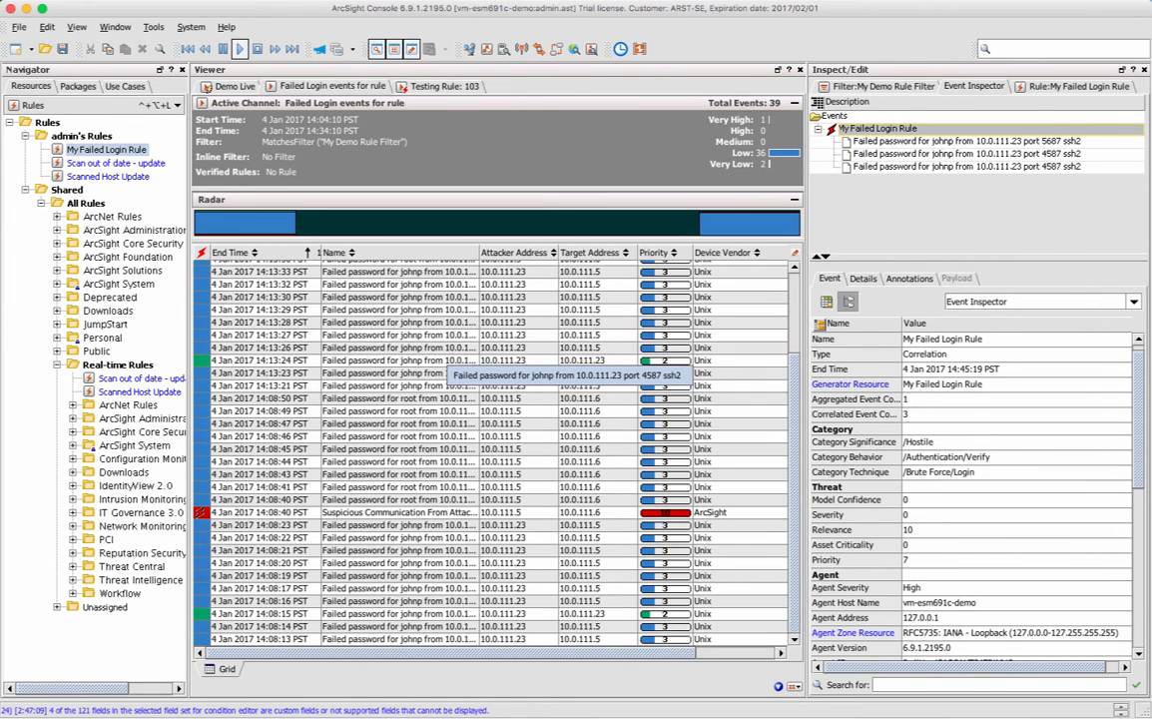
{"action": "left_click", "coordinate": [236, 86]}
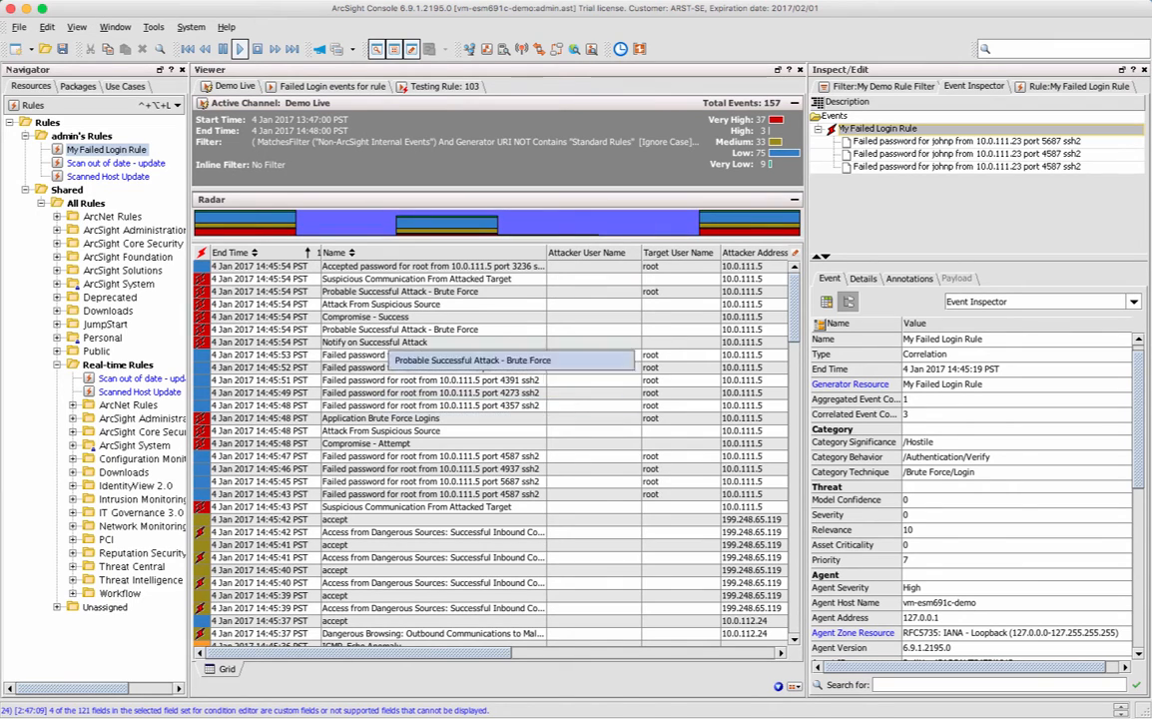
{"action": "scroll", "coordinate": [439, 389], "scroll_direction": "down", "scroll_amount": 6}
{"action": "scroll", "coordinate": [439, 389], "scroll_direction": "down", "scroll_amount": 10}
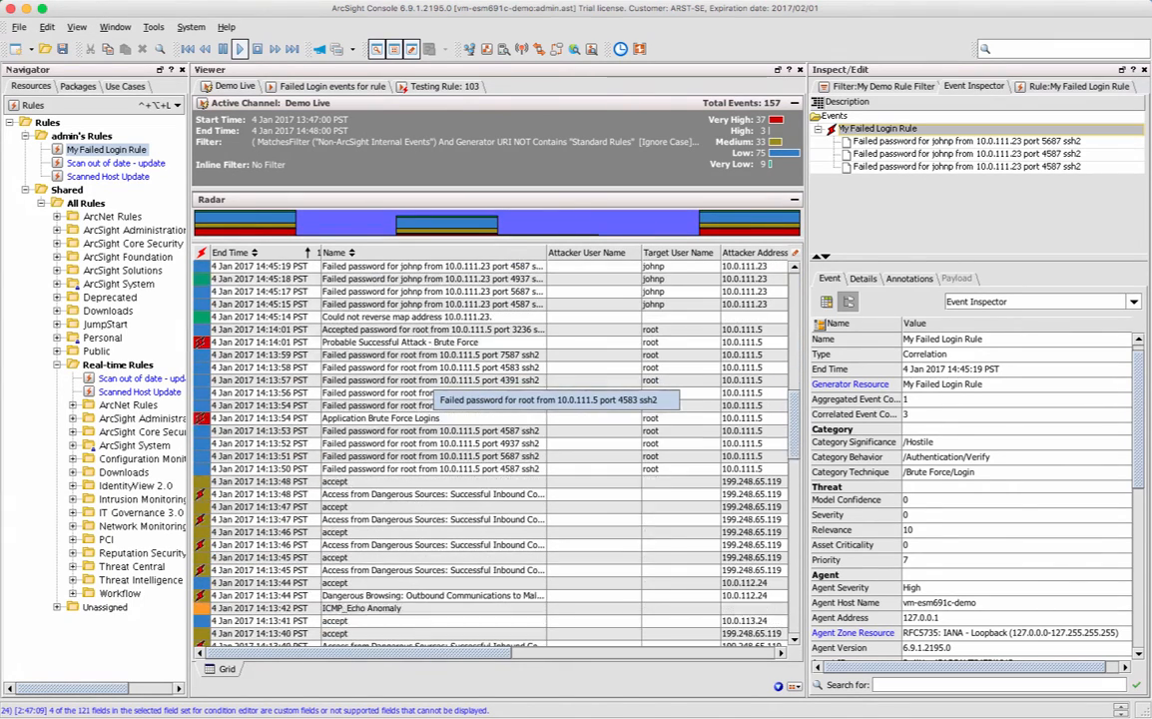
{"action": "scroll", "coordinate": [440, 389], "scroll_direction": "up", "scroll_amount": 15}
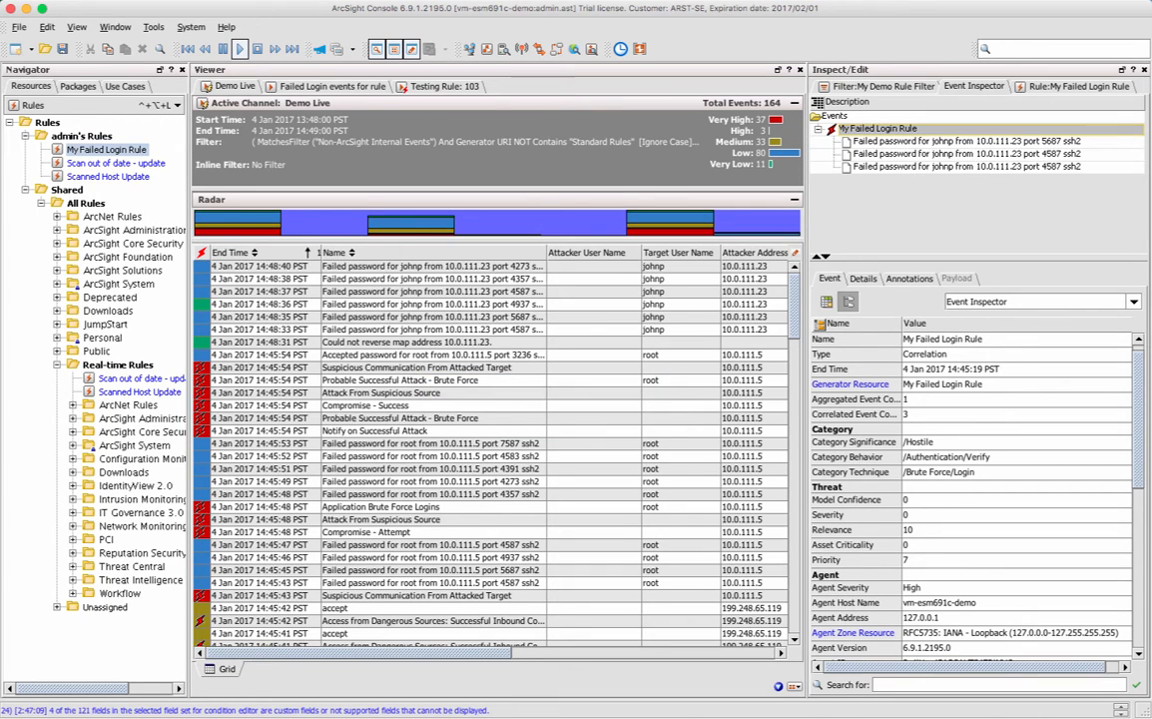
Compare My Failed Login Rule's test channel with the Demo Live channel, checking for the rule's correlation events
{"action": "left_click", "coordinate": [444, 87]}
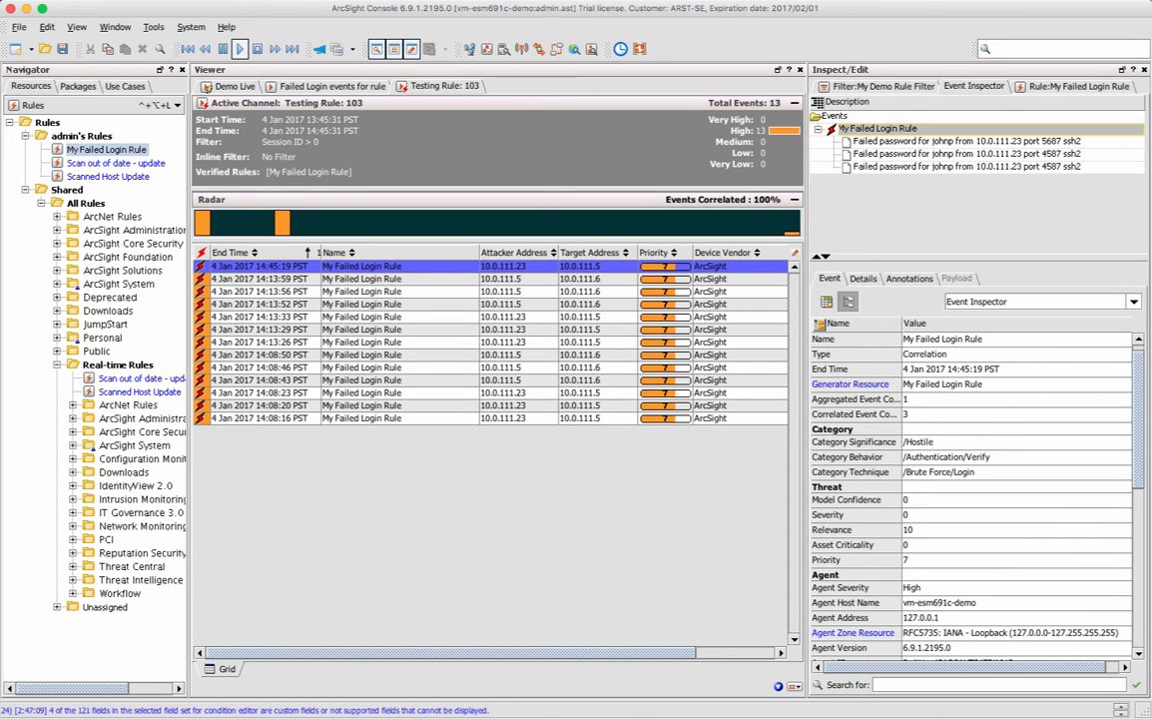
{"action": "left_click", "coordinate": [235, 87]}
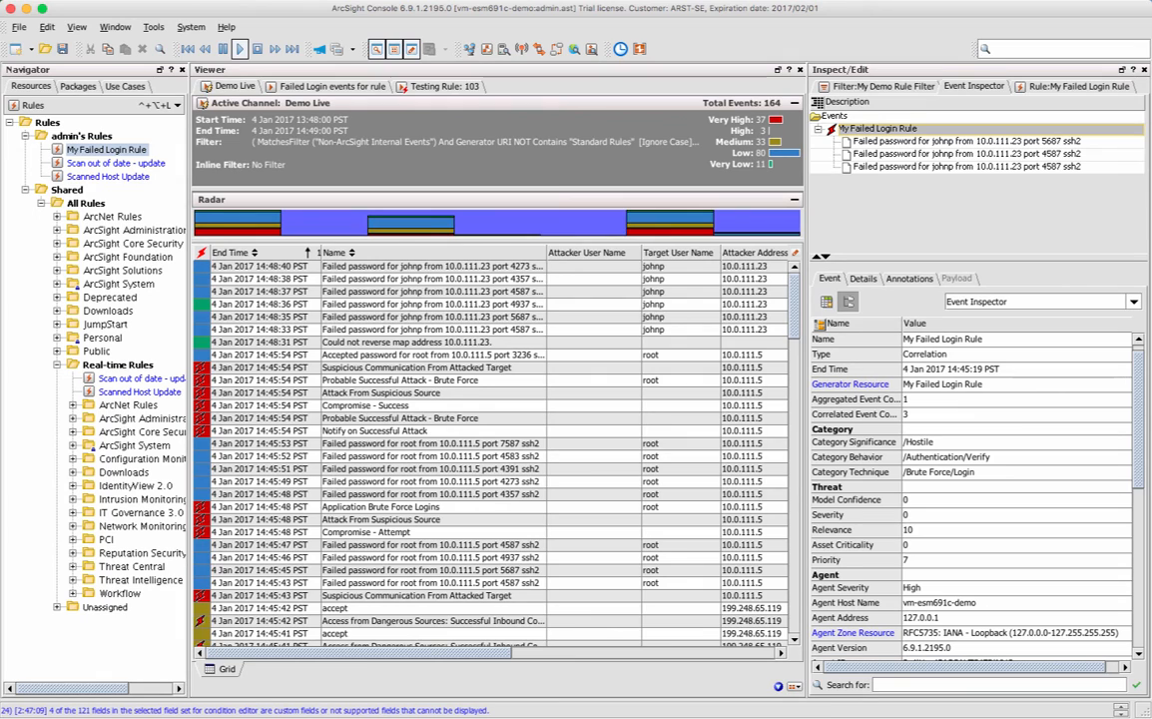
{"action": "left_click", "coordinate": [445, 87]}
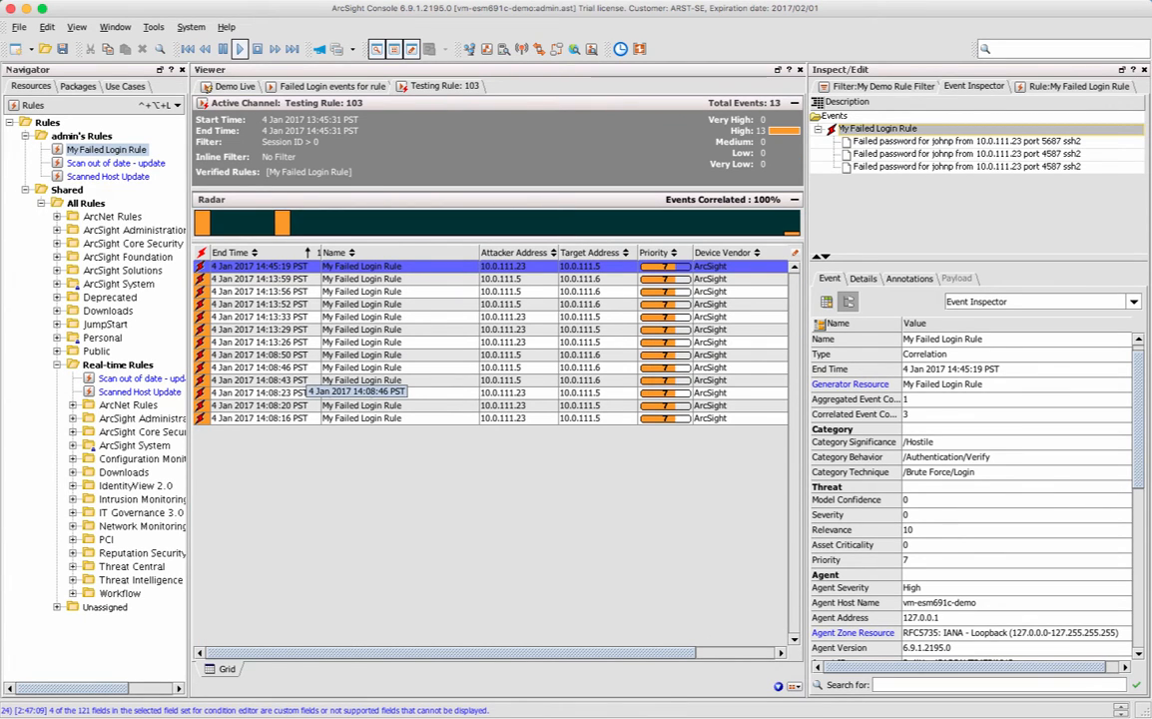
{"action": "left_click", "coordinate": [235, 87]}
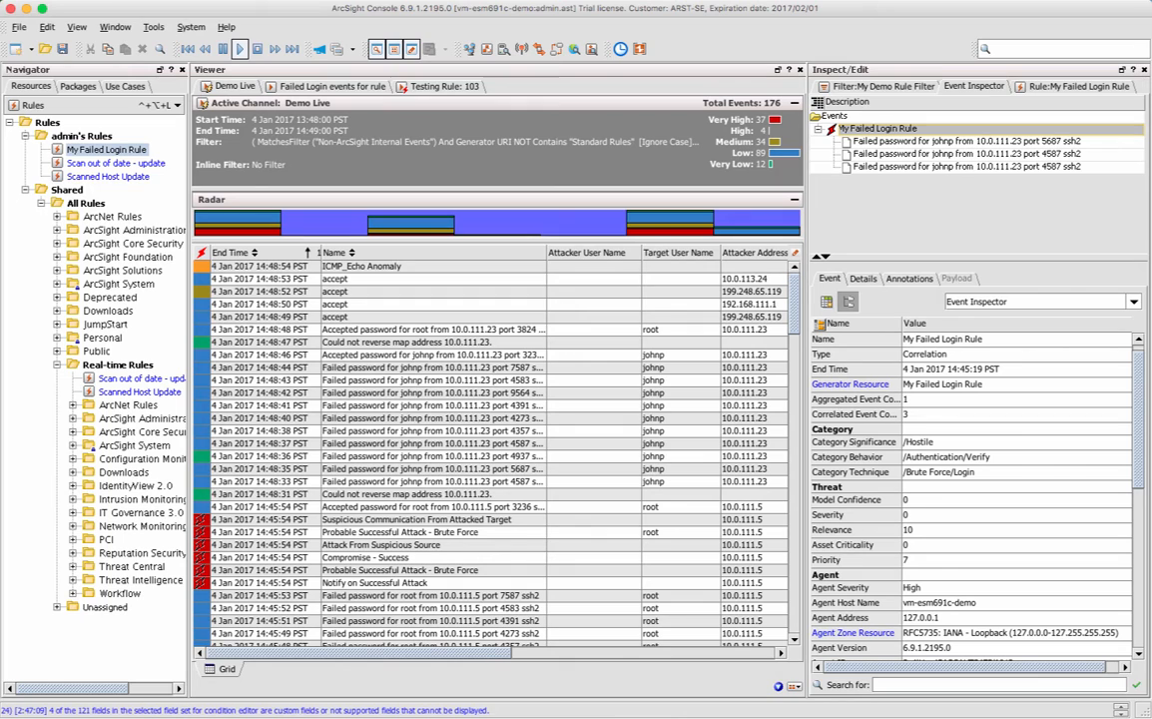
Deploy My Failed Login Rule by linking it into the Real-time Rules group, and check the incoming Demo Live events
{"action": "left_click_drag", "start_coordinate": [105, 150], "coordinate": [130, 366]}
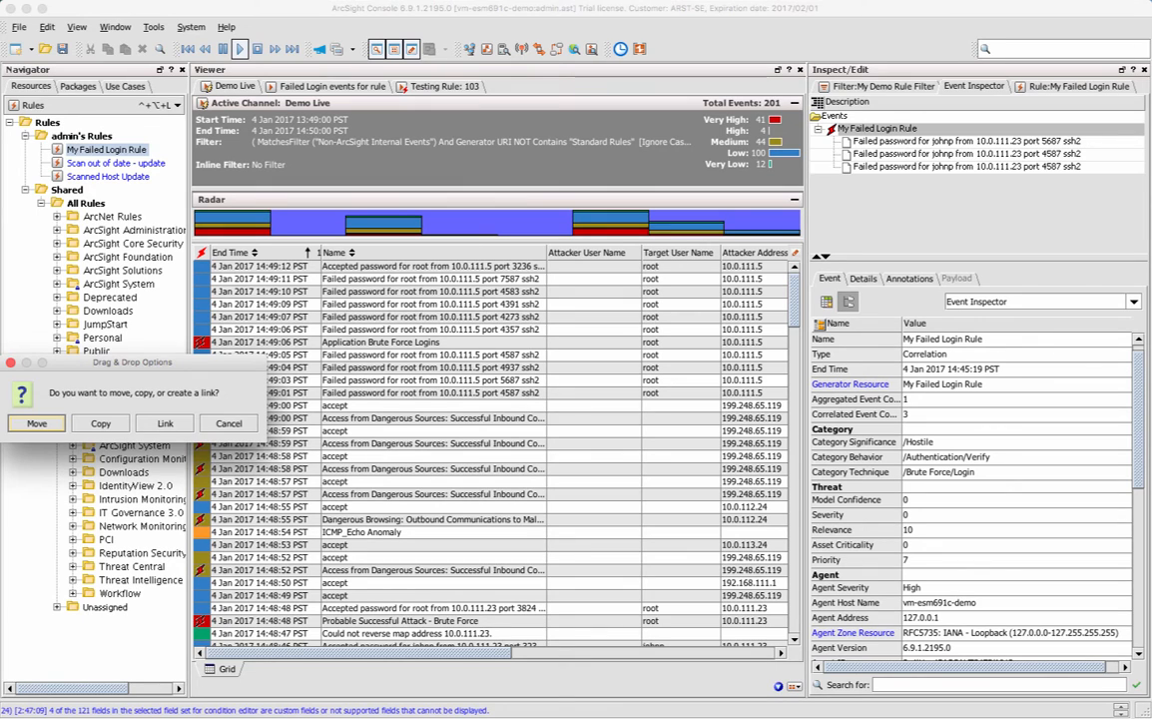
{"action": "left_click", "coordinate": [165, 424]}
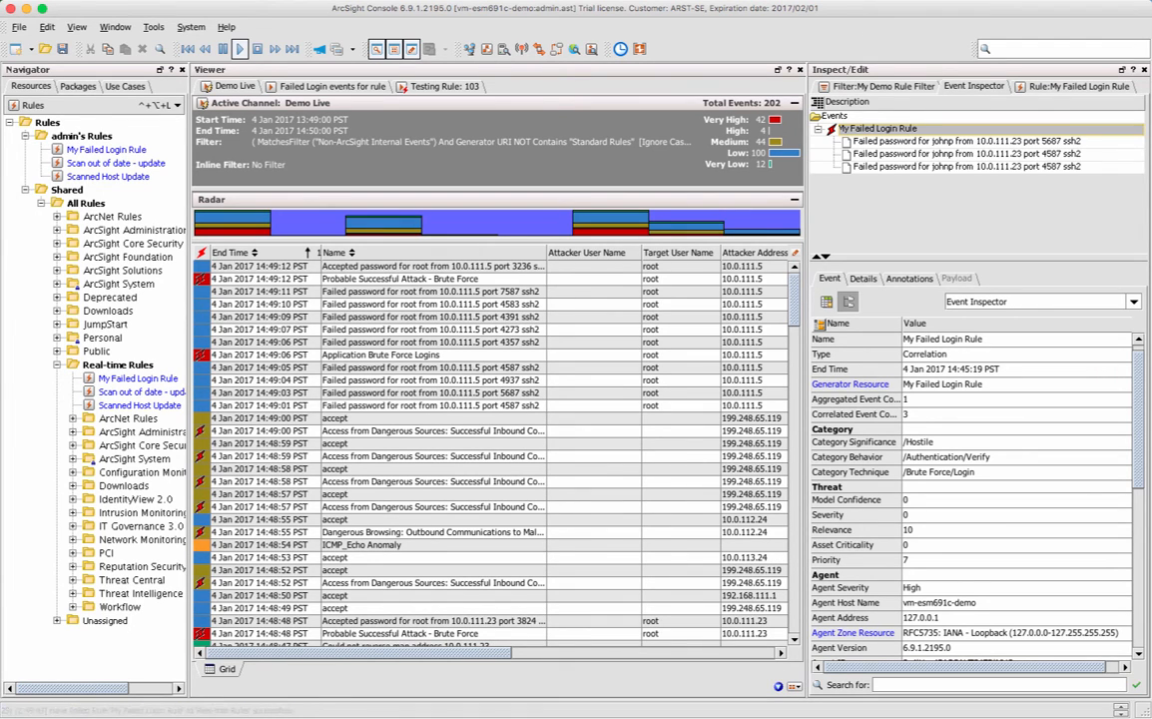
{"action": "left_click", "coordinate": [433, 266]}
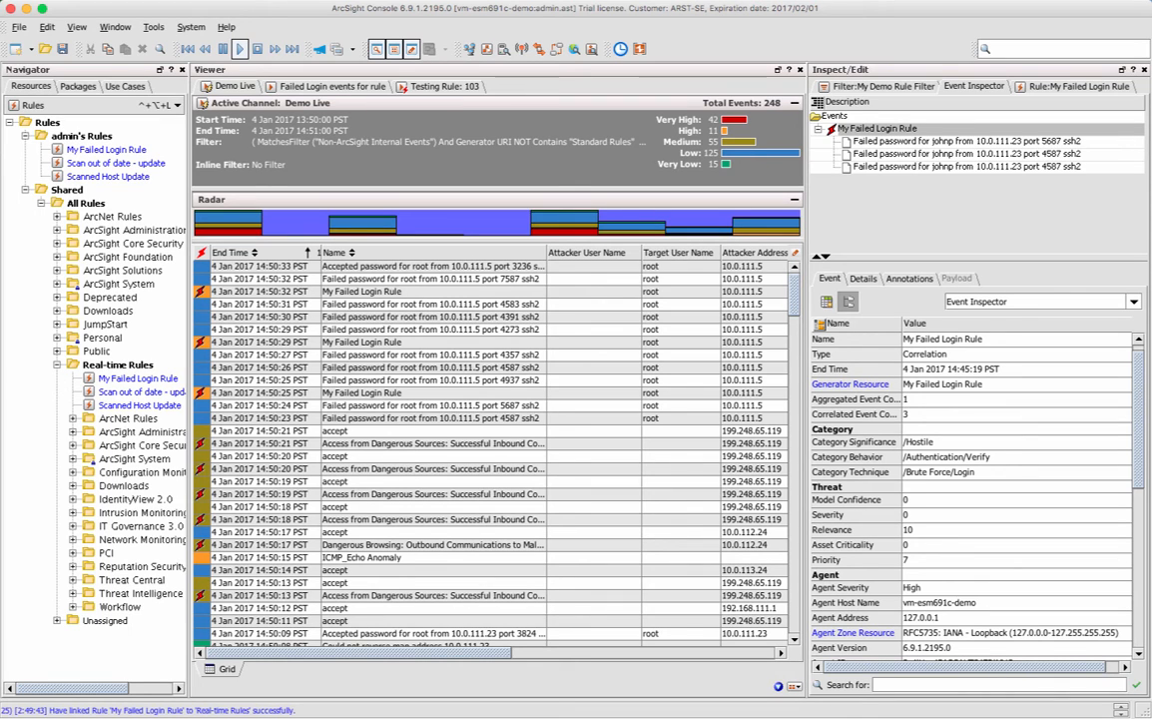
Review the conditions of My Demo Rule Filter against the Failed Login events for rule and Demo Live channels
{"action": "left_click", "coordinate": [333, 87]}
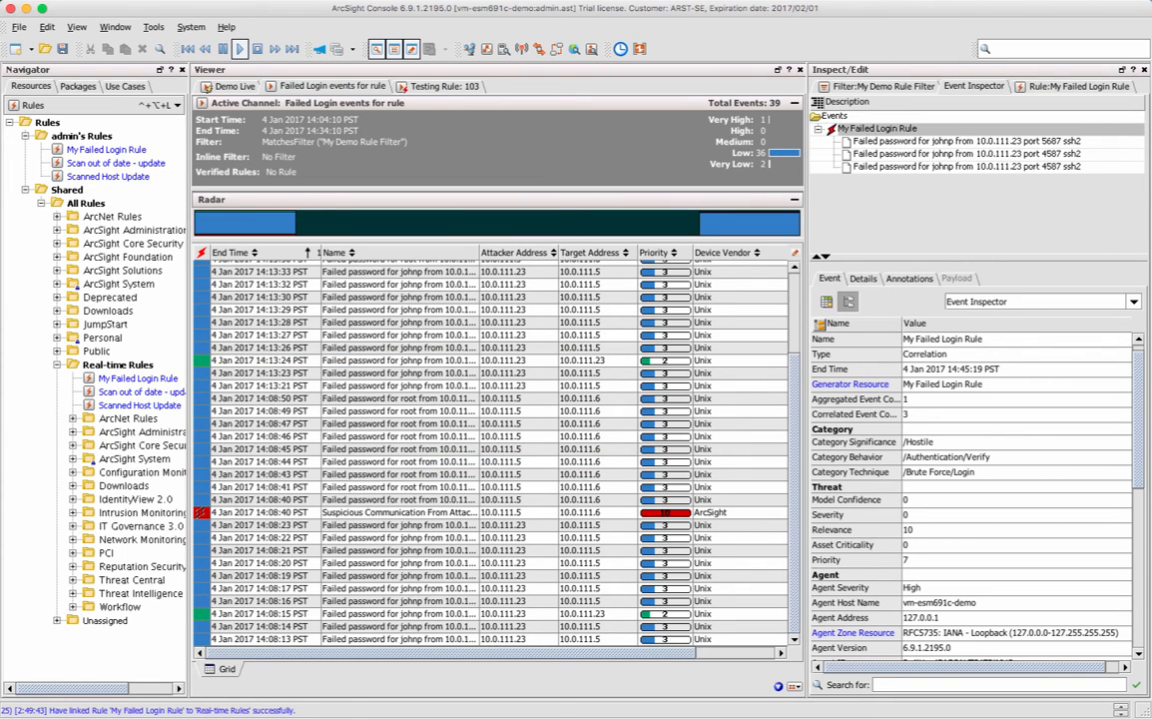
{"action": "left_click", "coordinate": [40, 105]}
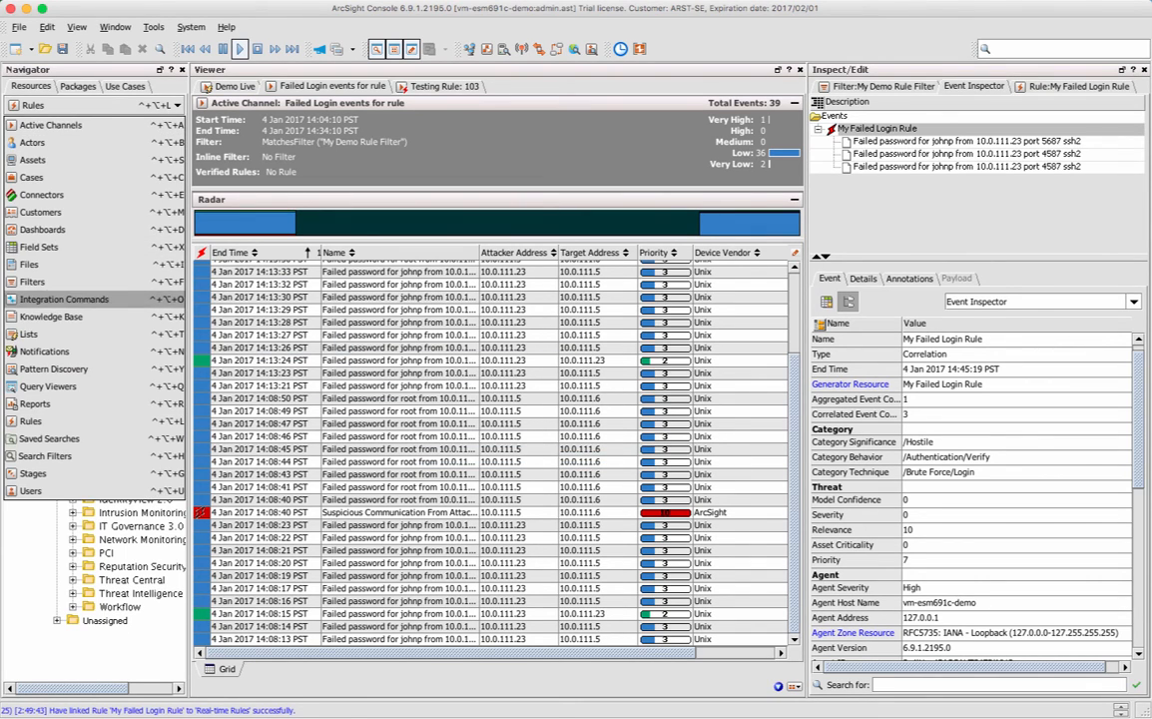
{"action": "left_click", "coordinate": [32, 282]}
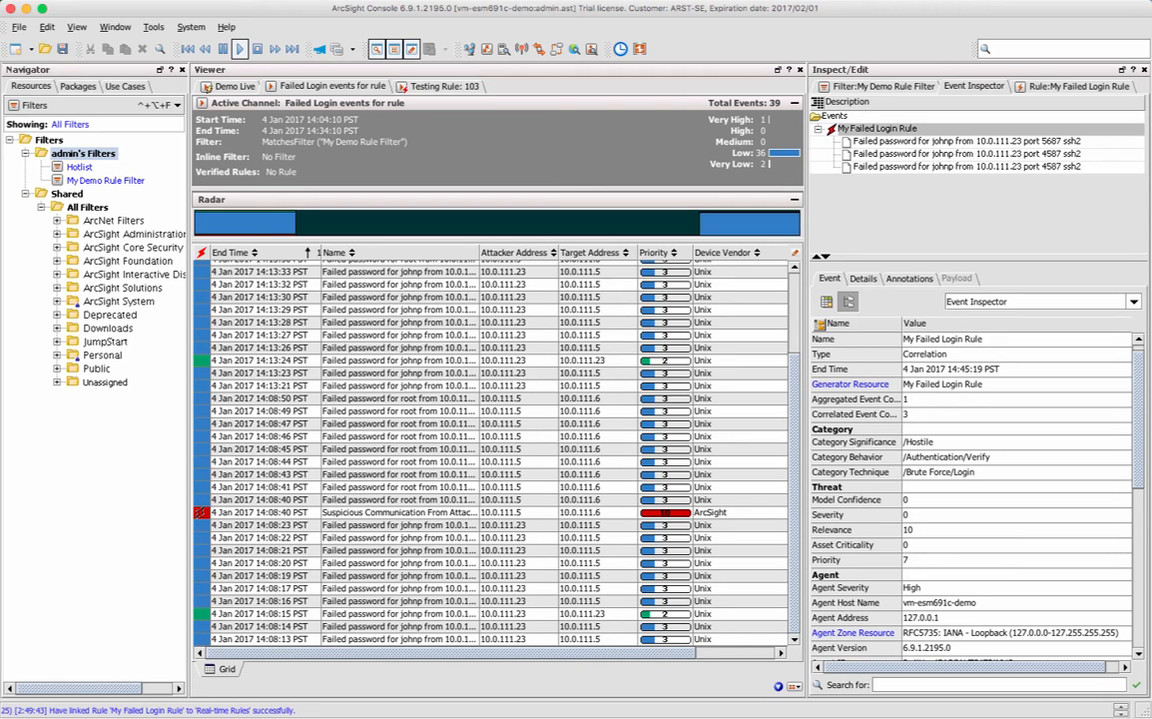
{"action": "double_click", "coordinate": [92, 180]}
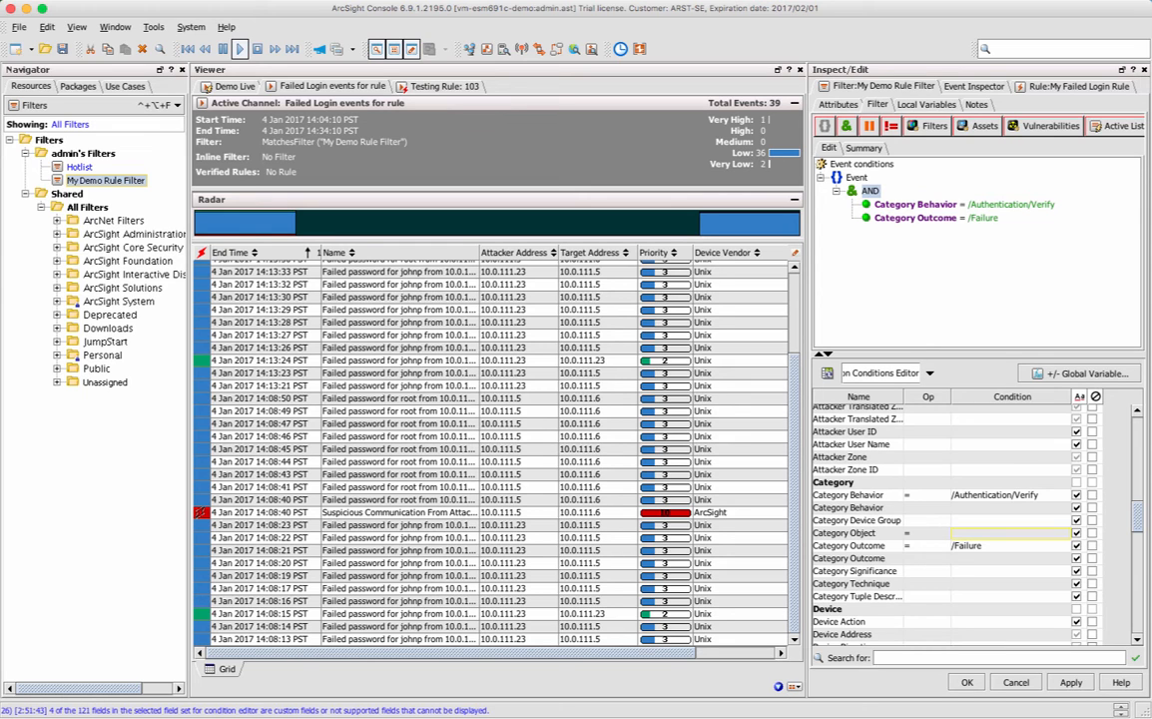
{"action": "left_click", "coordinate": [234, 87]}
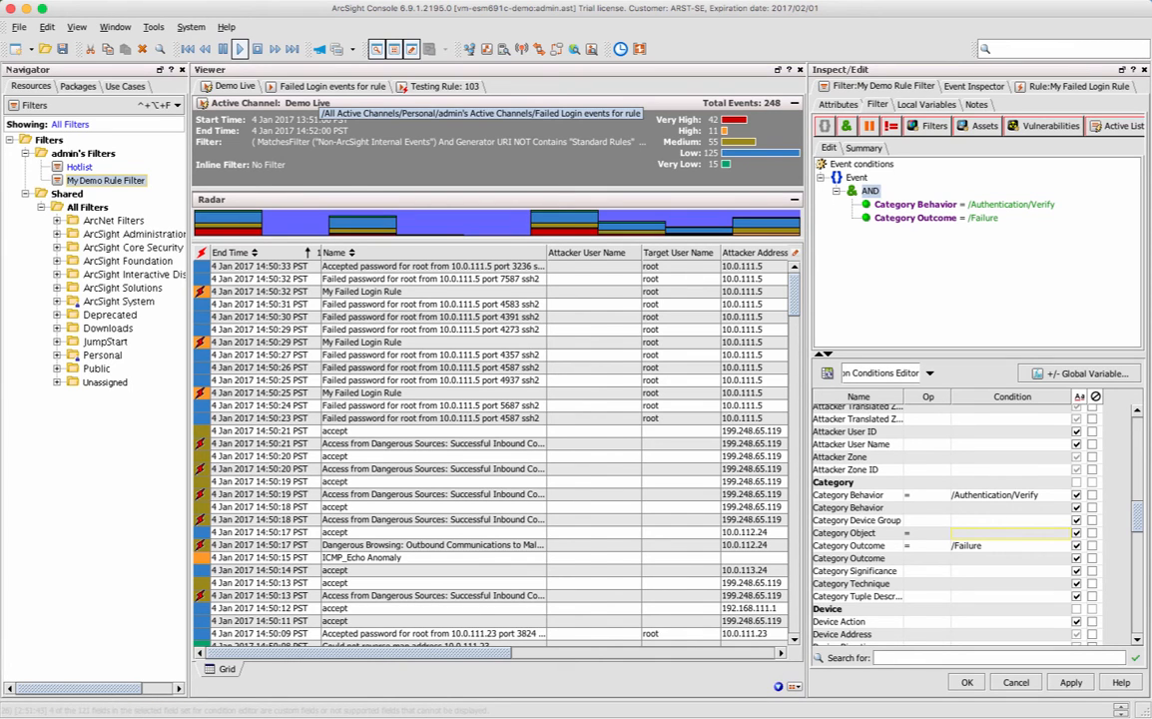
{"action": "left_click", "coordinate": [329, 86]}
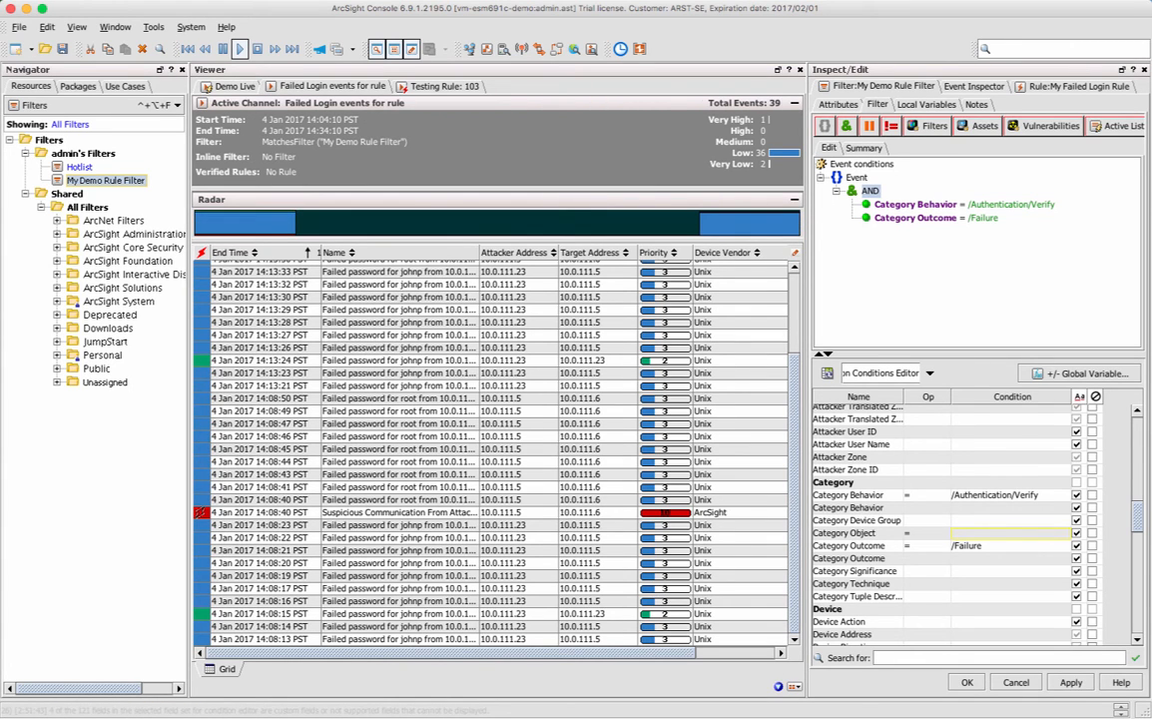
{"action": "left_click", "coordinate": [210, 87]}
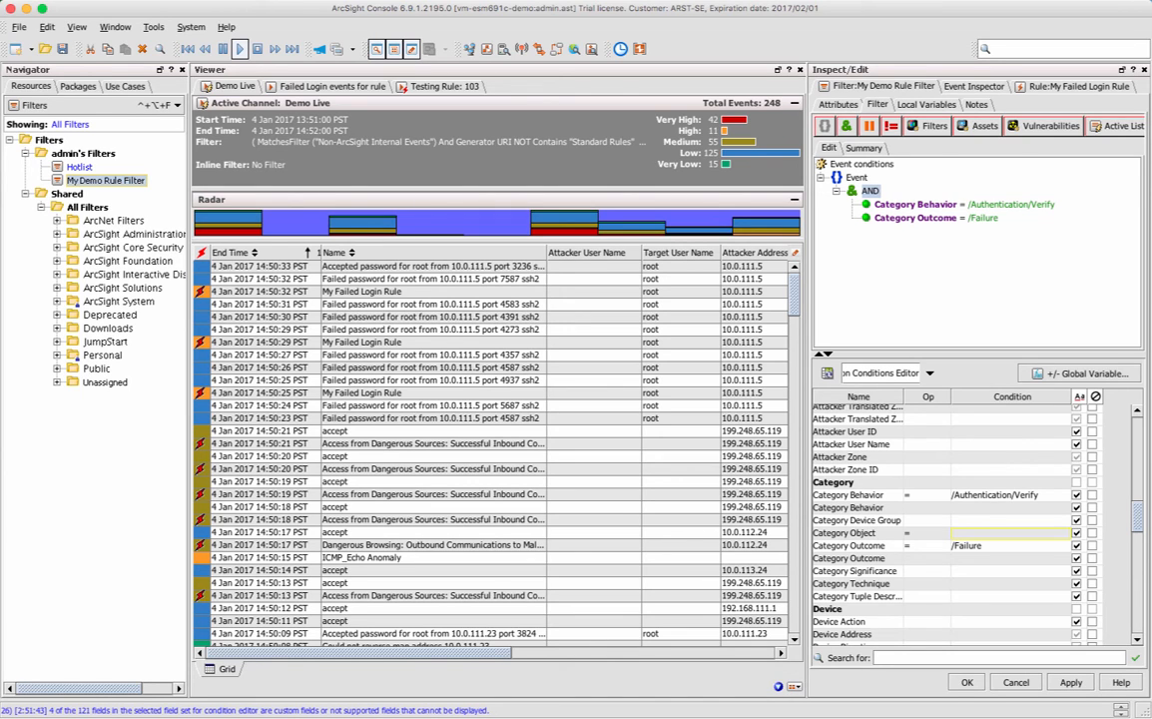
Review My Failed Login Rule's conditions, aggregation and actions, including the action types that can be added to On Every Threshold
{"action": "left_click", "coordinate": [1078, 87]}
{"action": "left_click", "coordinate": [887, 105]}
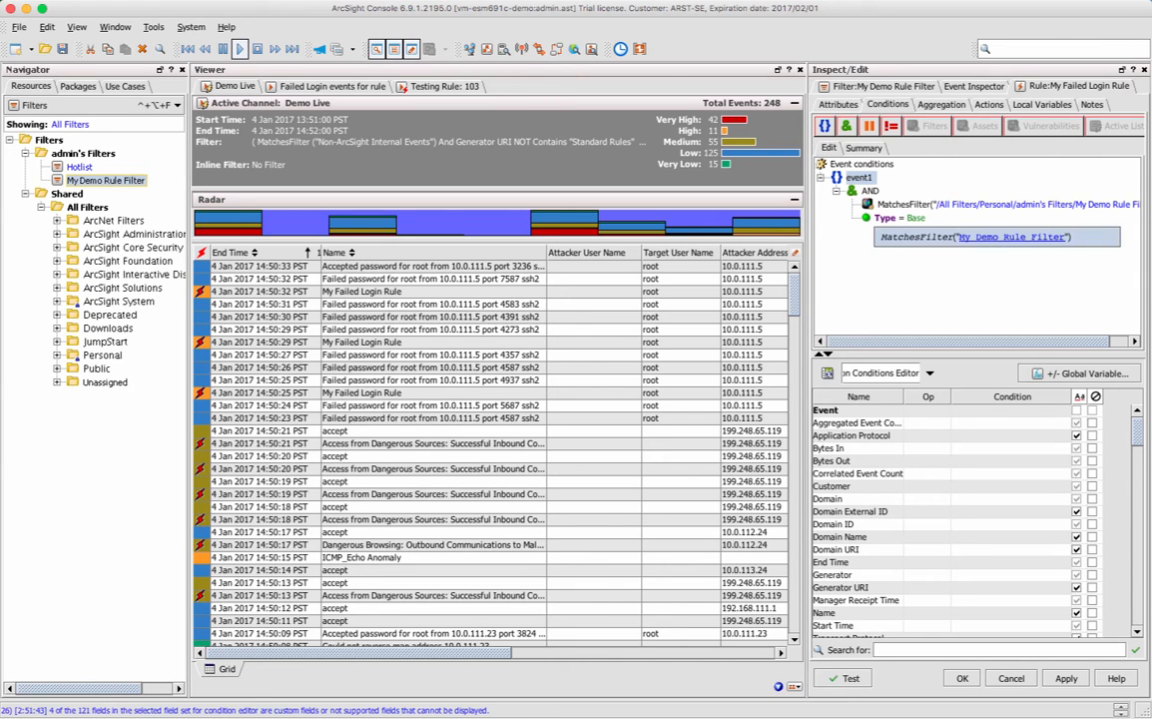
{"action": "left_click", "coordinate": [942, 104]}
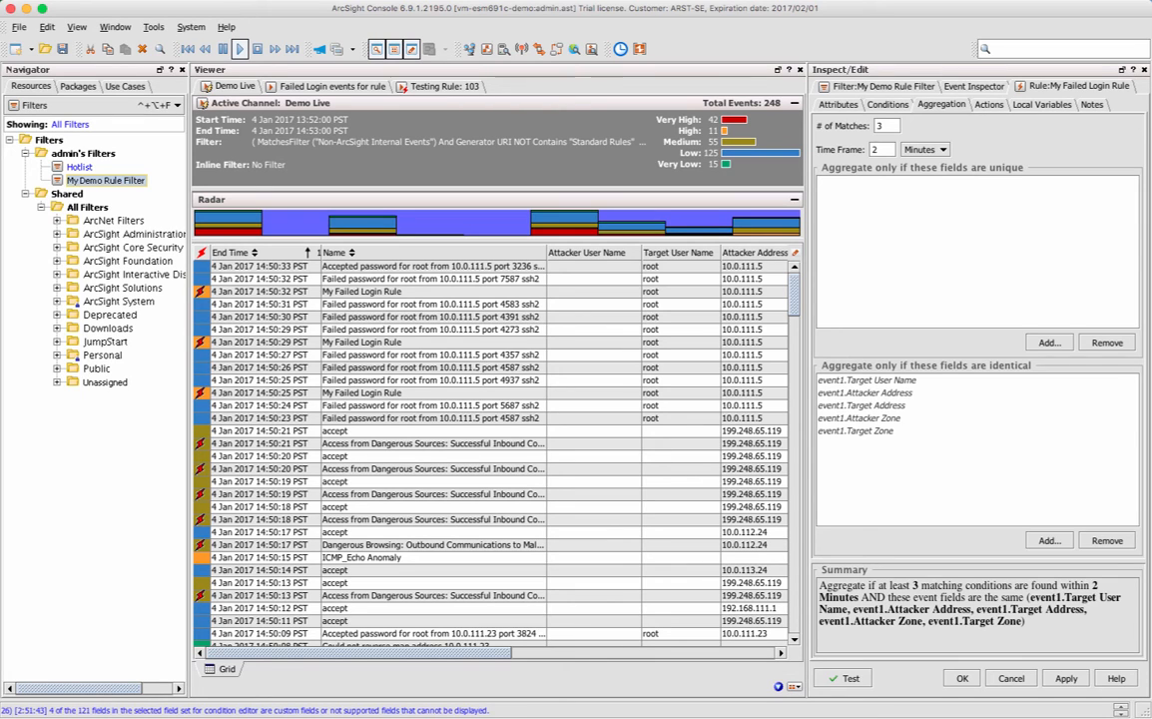
{"action": "left_click", "coordinate": [990, 105]}
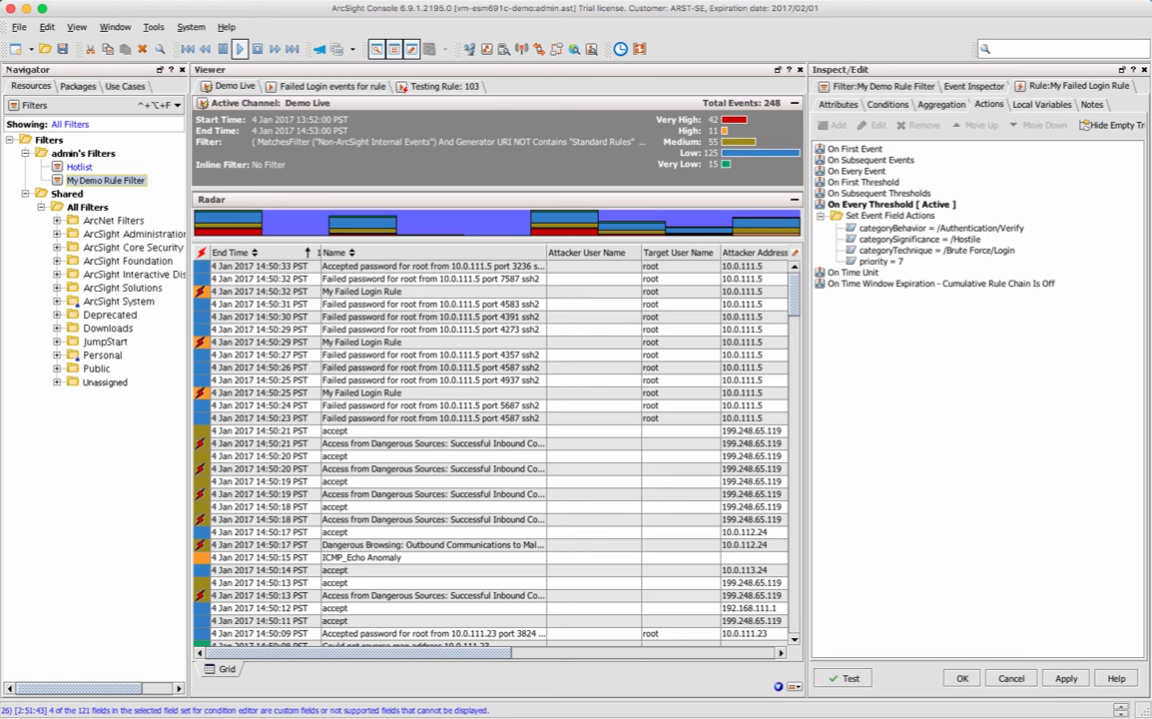
{"action": "left_click", "coordinate": [892, 204]}
{"action": "right_click", "coordinate": [896, 205]}
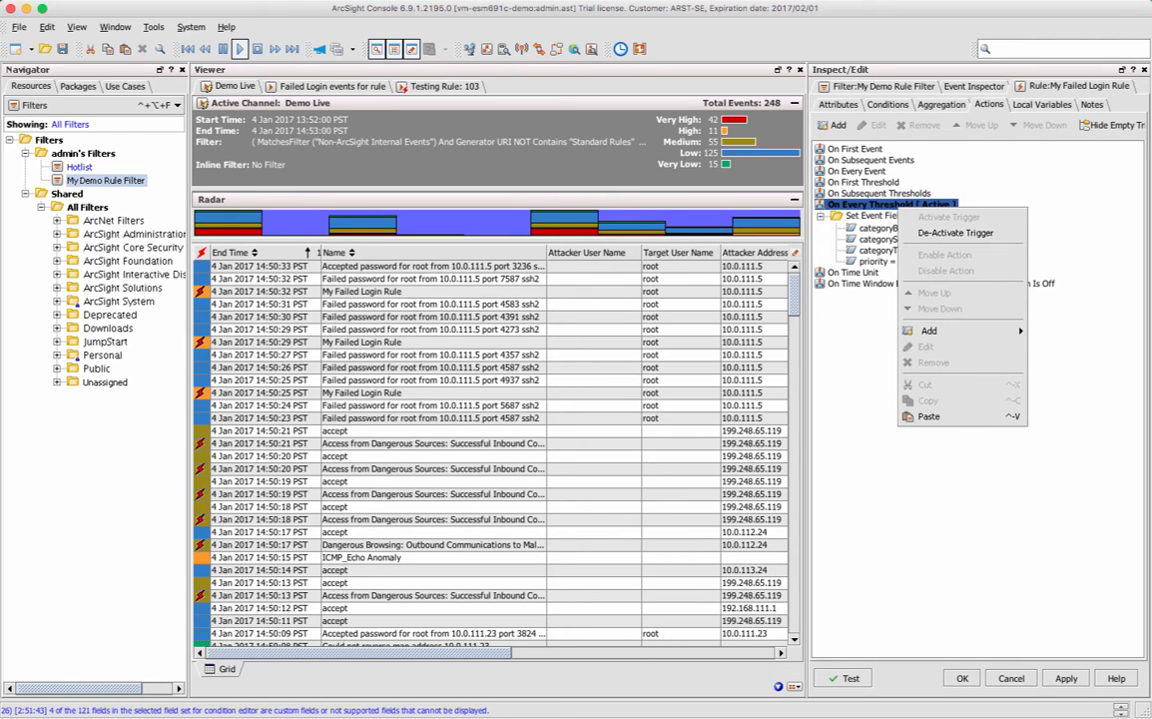
{"action": "mouse_move", "coordinate": [933, 330]}
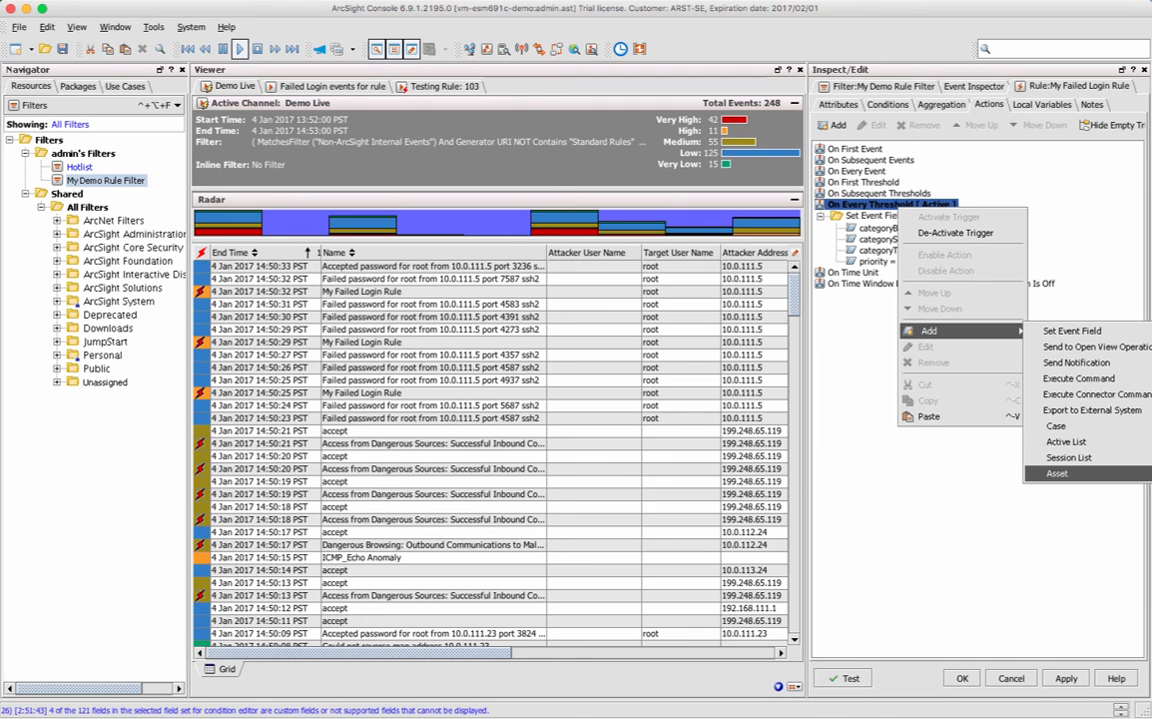
{"action": "key", "text": "Escape"}
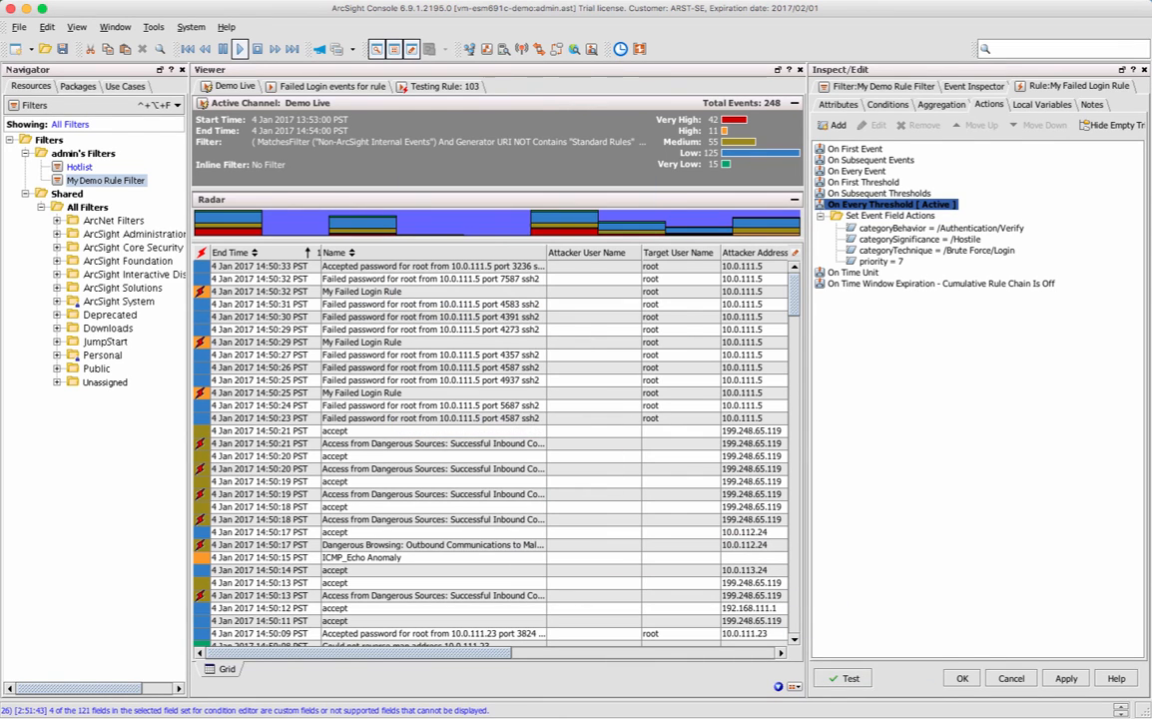
Review the rule's test channel, its entry among the admin's rules, and the live events in Demo Live
{"action": "left_click", "coordinate": [444, 87]}
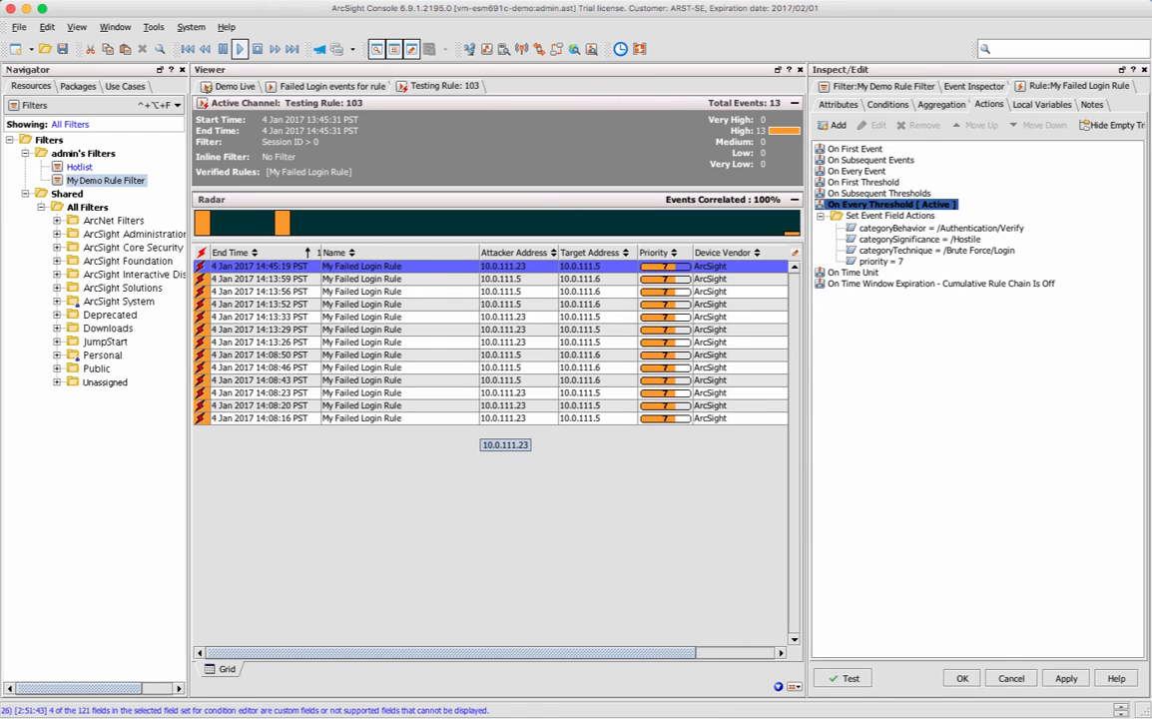
{"action": "left_click", "coordinate": [94, 105]}
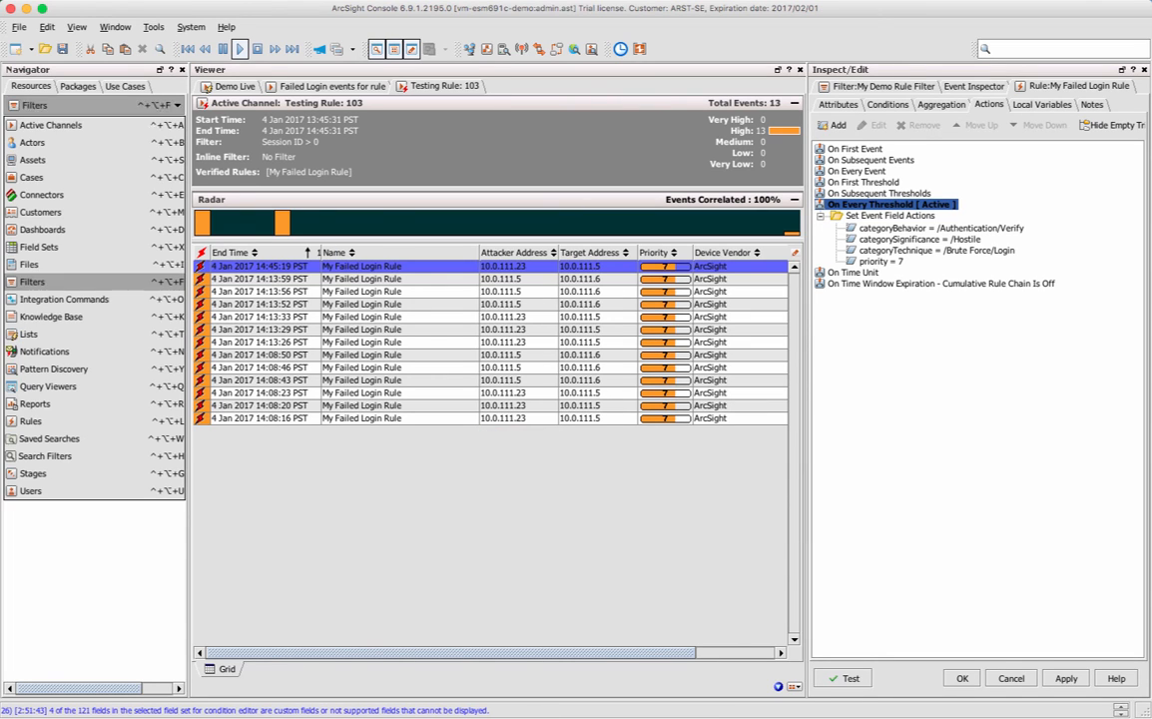
{"action": "left_click", "coordinate": [60, 422]}
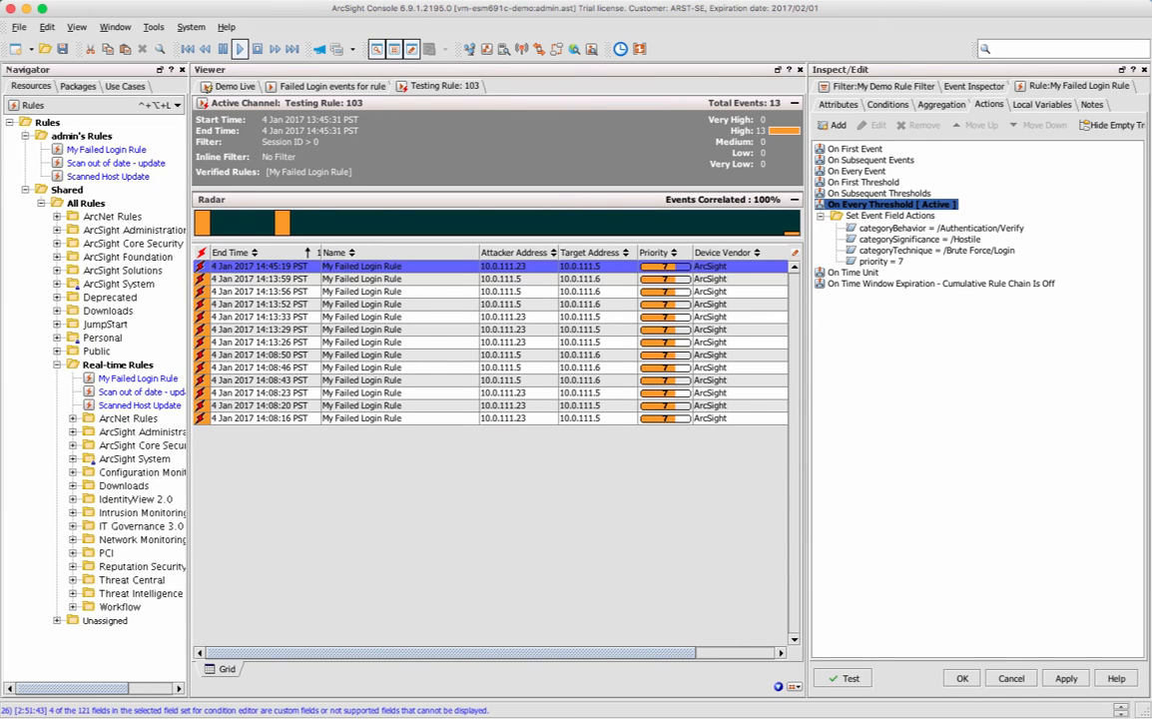
{"action": "left_click", "coordinate": [106, 149]}
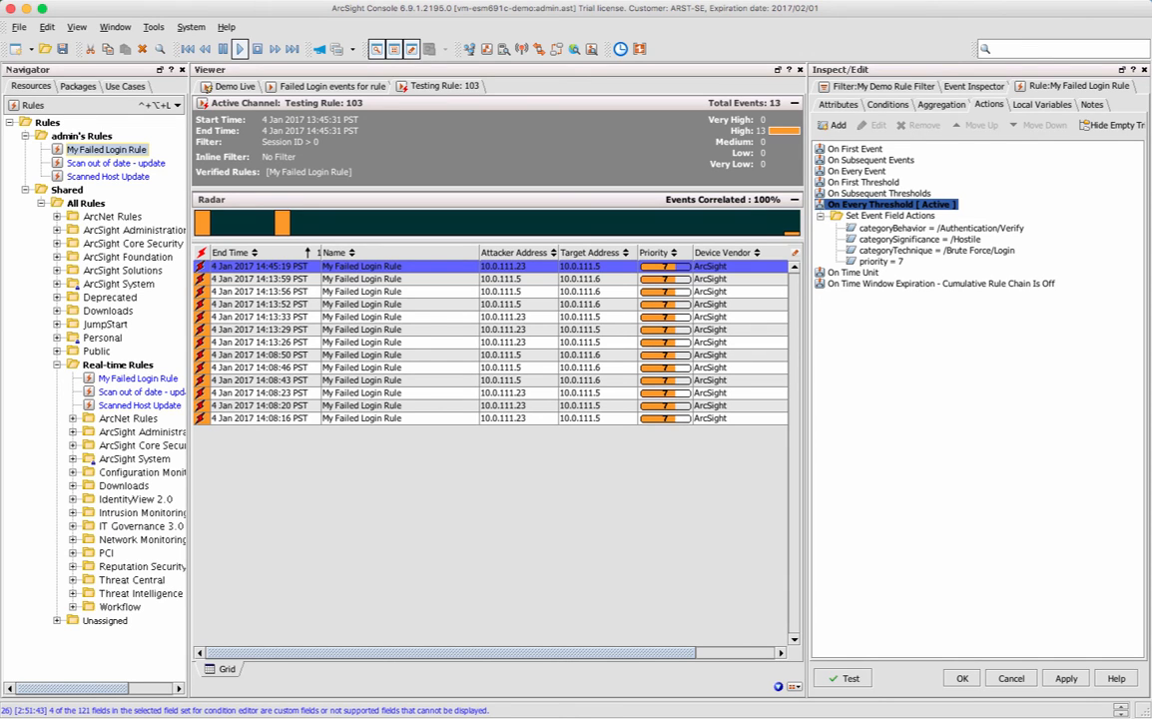
{"action": "left_click", "coordinate": [214, 87]}
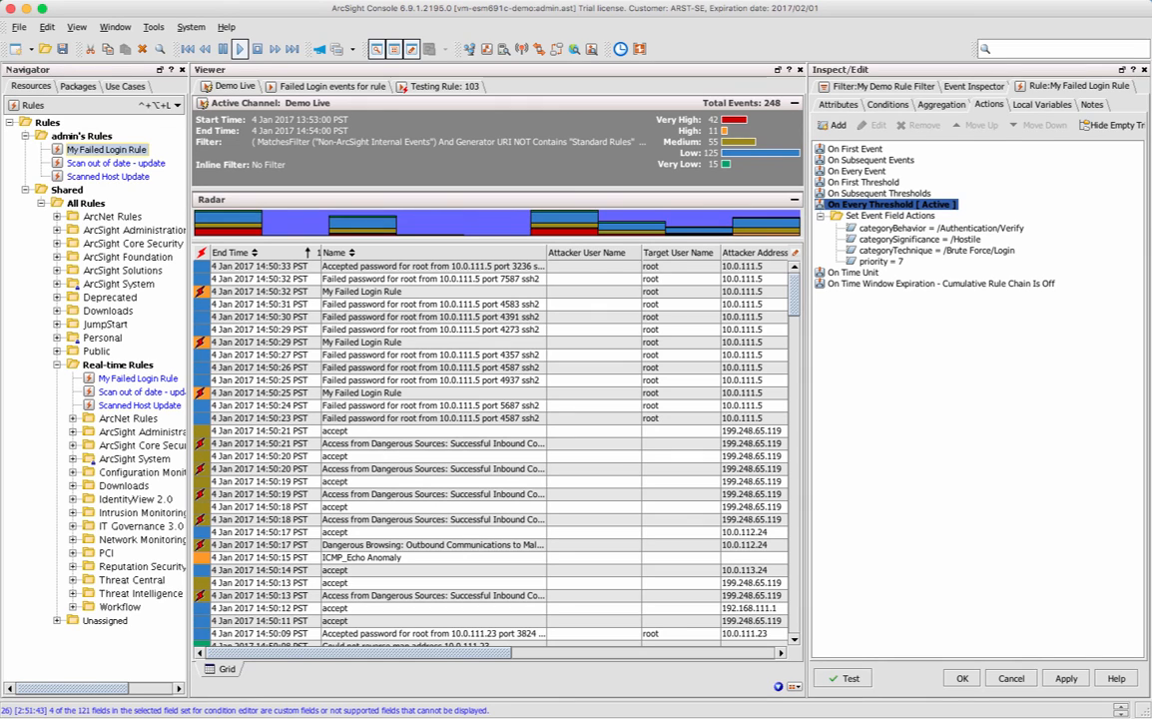